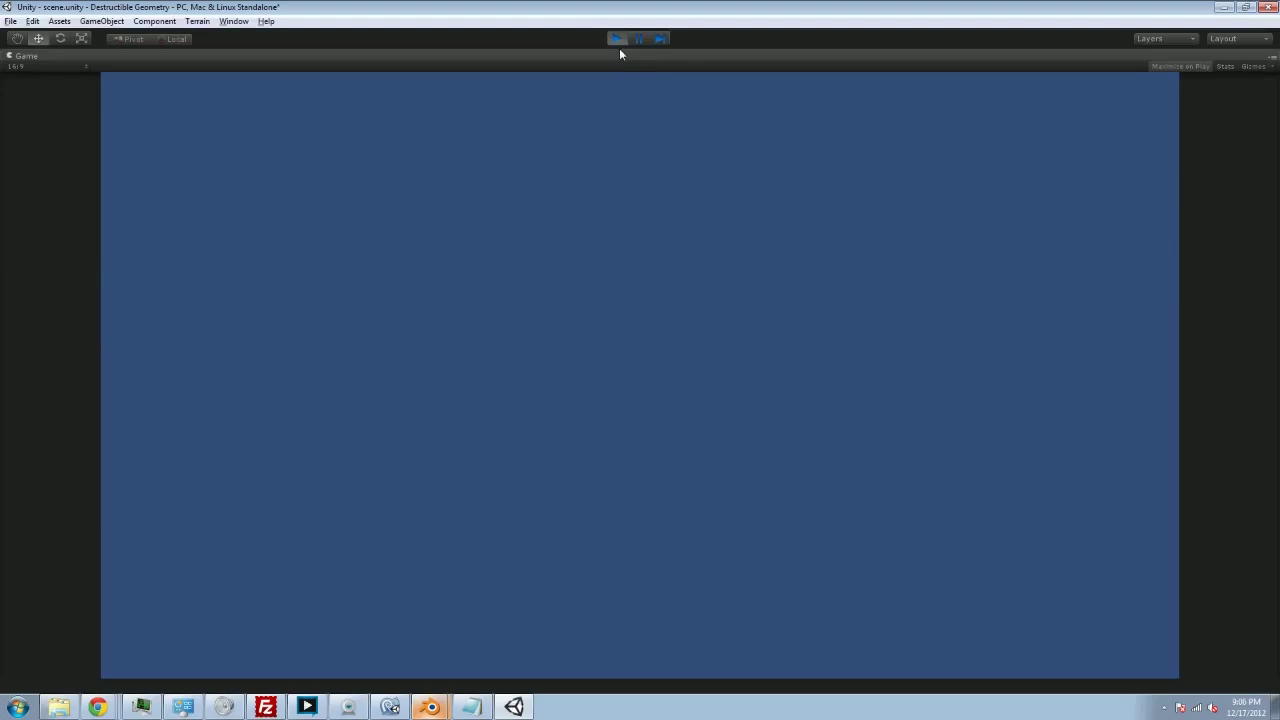
Step: Exit Unity's Play mode so the editor shows the BuildingBlock scene again
{"action": "left_click", "coordinate": [616, 39]}
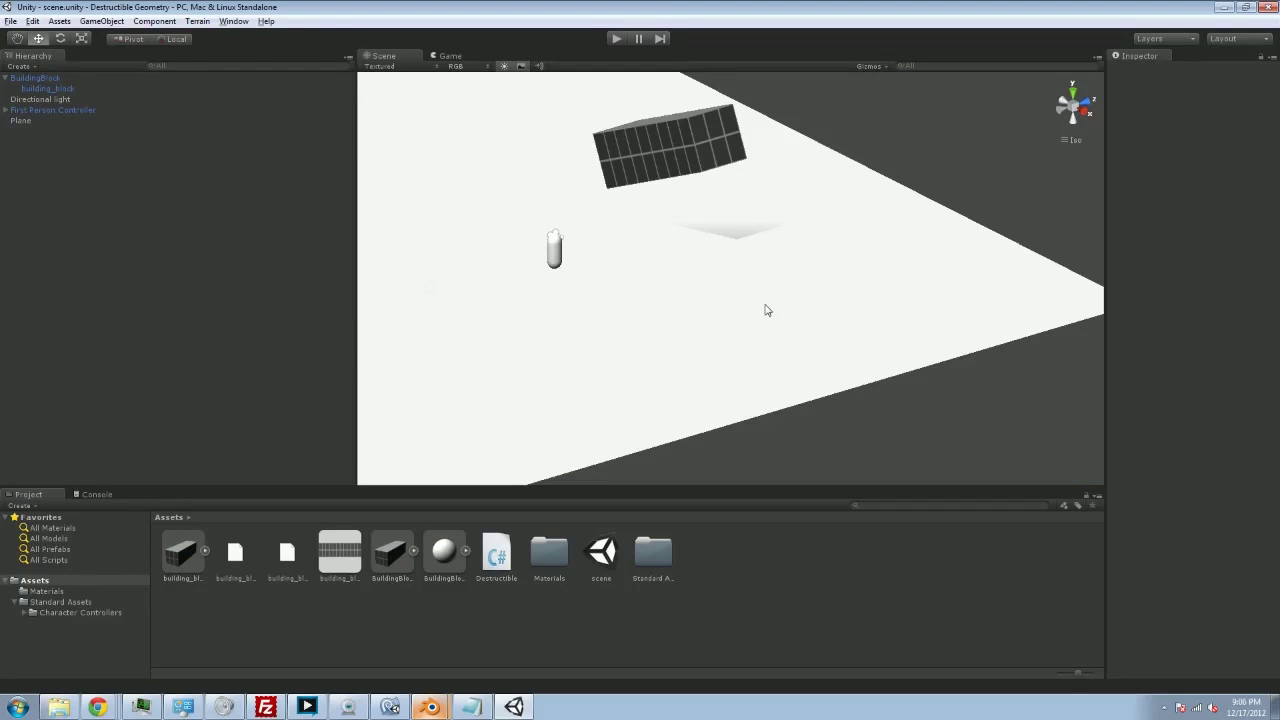
Step: Switch to building_block.blend and merge away the image editor, enlarging the 3D view and Outliner
{"action": "left_click", "coordinate": [430, 706]}
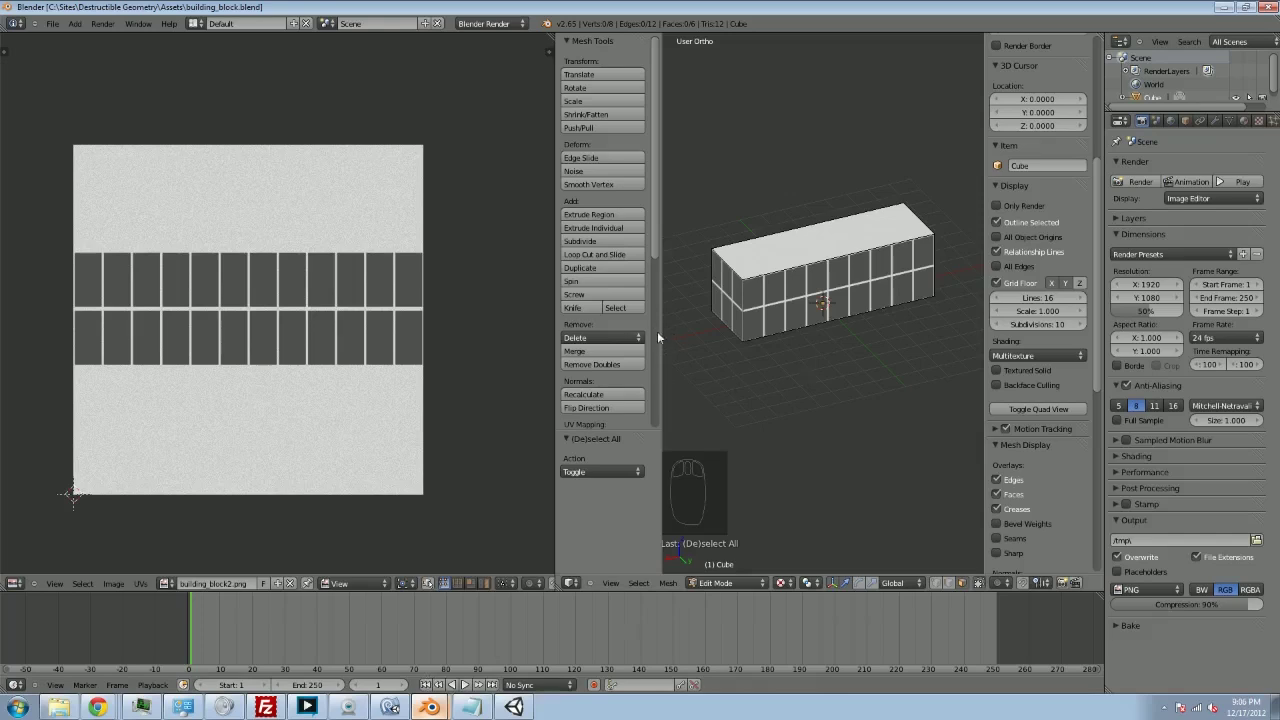
{"action": "mouse_move", "coordinate": [660, 327]}
{"action": "left_mouse_down"}
{"action": "mouse_move", "coordinate": [614, 328]}
{"action": "mouse_move", "coordinate": [666, 328]}
{"action": "left_mouse_up"}
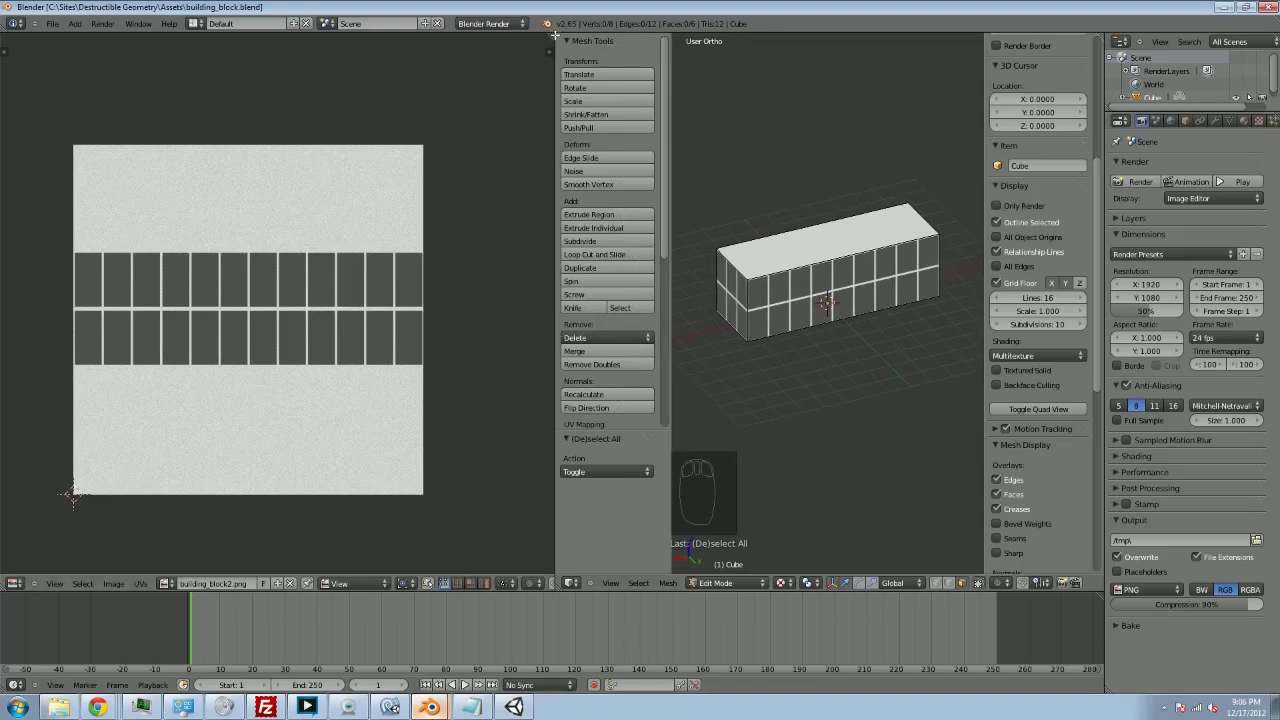
{"action": "left_click_drag", "start_coordinate": [553, 42], "coordinate": [395, 54]}
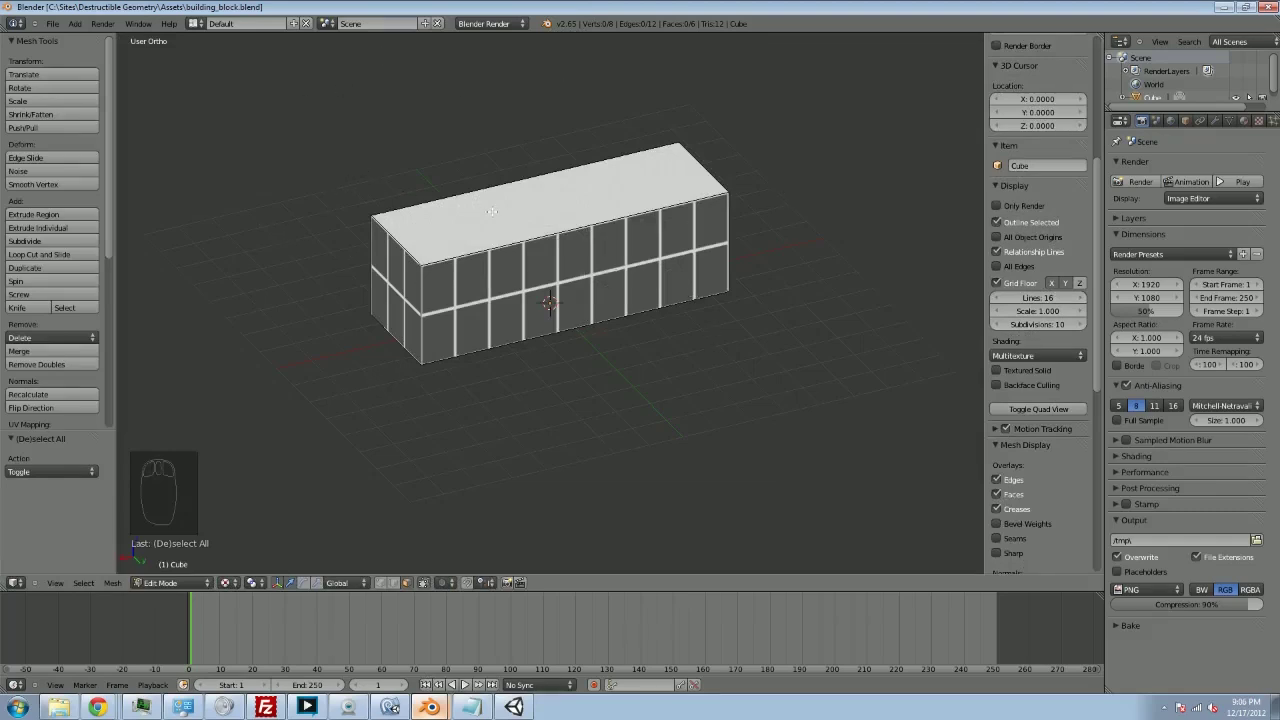
{"action": "middle_click_drag", "start_coordinate": [521, 200], "coordinate": [523, 289]}
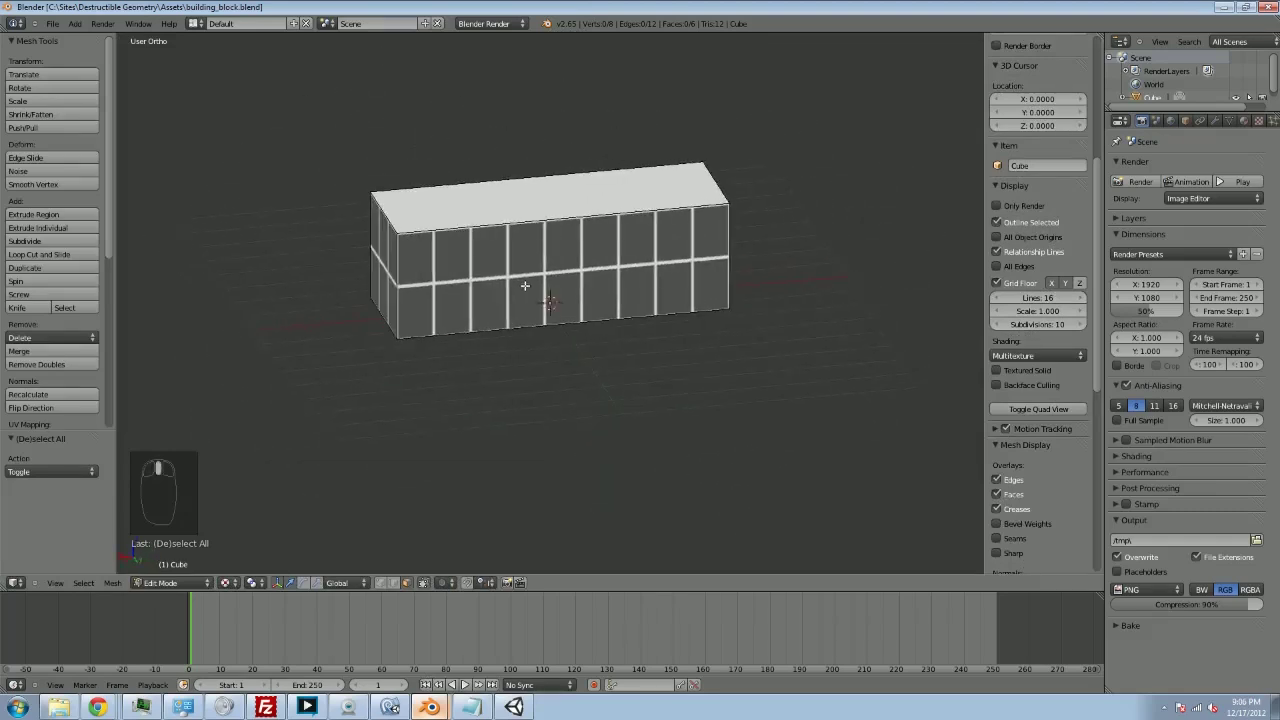
{"action": "left_click_drag", "start_coordinate": [1268, 112], "coordinate": [1268, 332]}
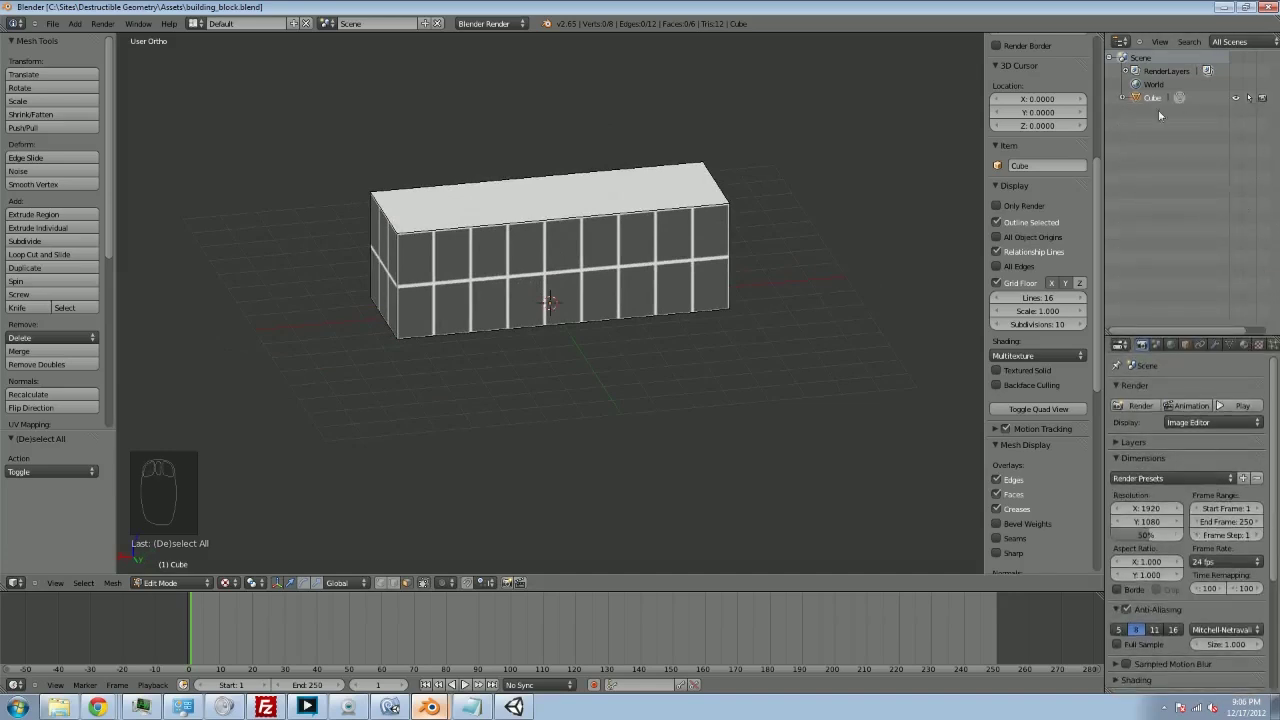
{"action": "middle_click_drag", "start_coordinate": [540, 380], "coordinate": [479, 224]}
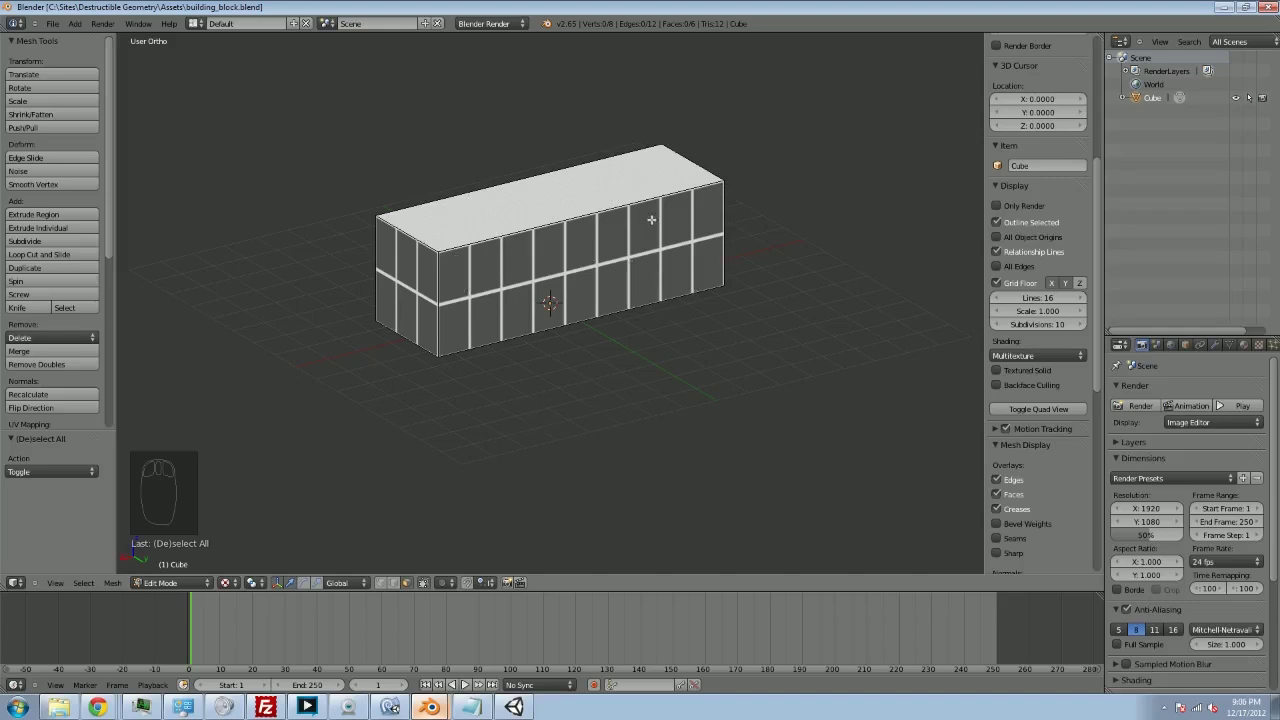
Step: Select the whole mesh, return to Object Mode and duplicate the block in place
{"action": "key", "text": "a"}
{"action": "key", "text": "Tab"}
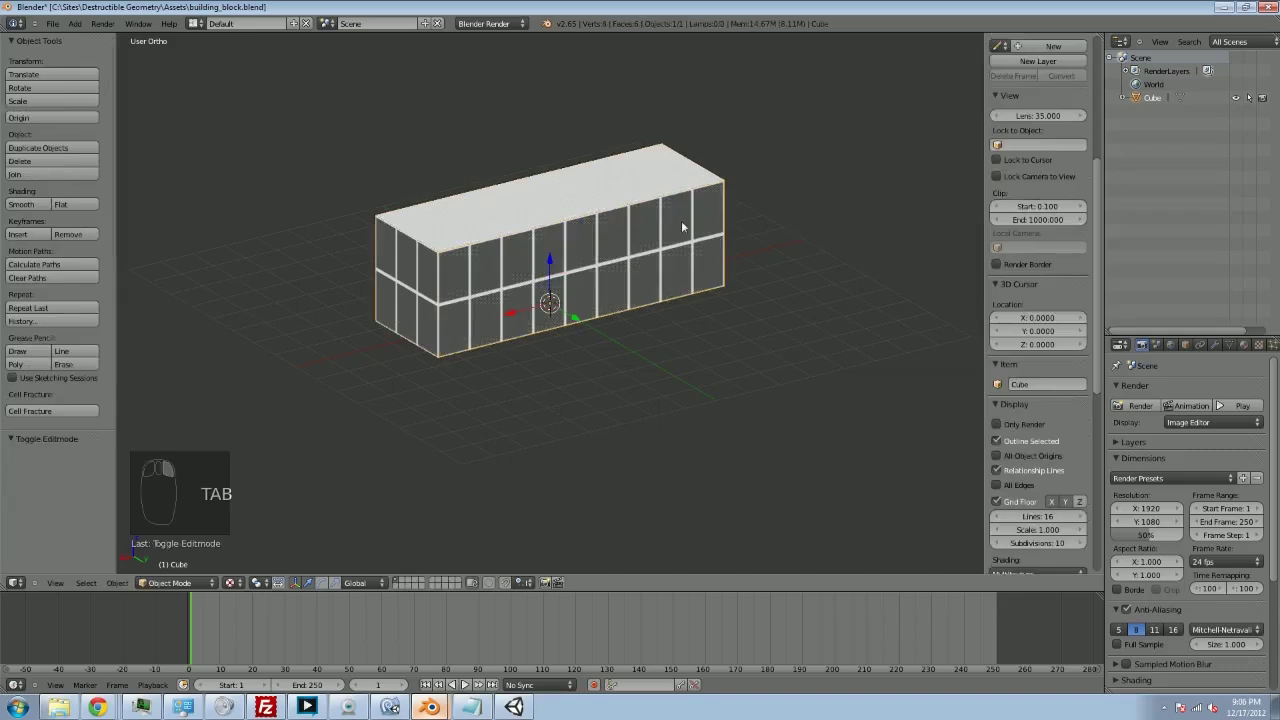
{"action": "key", "text": "shift+d"}
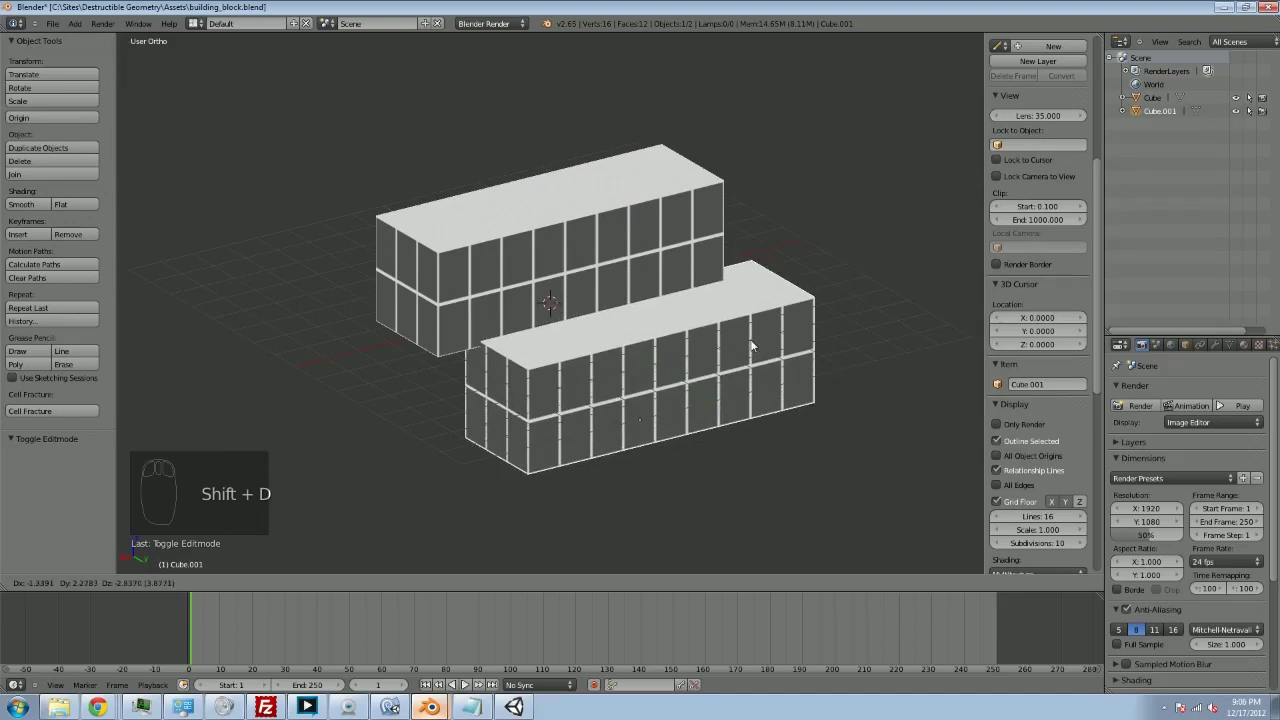
{"action": "right_click", "coordinate": [751, 345]}
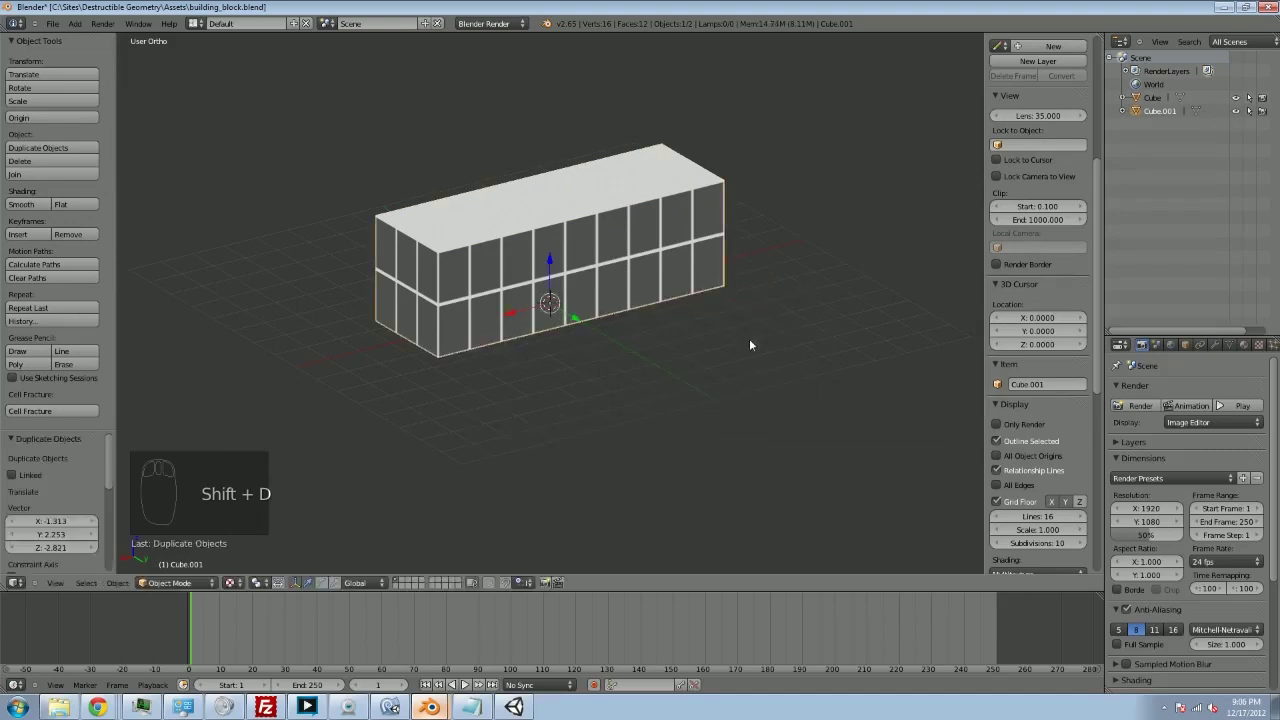
Step: Rename the copy Cube.001 to 'Broken' in the Outliner
{"action": "right_click", "coordinate": [1155, 117]}
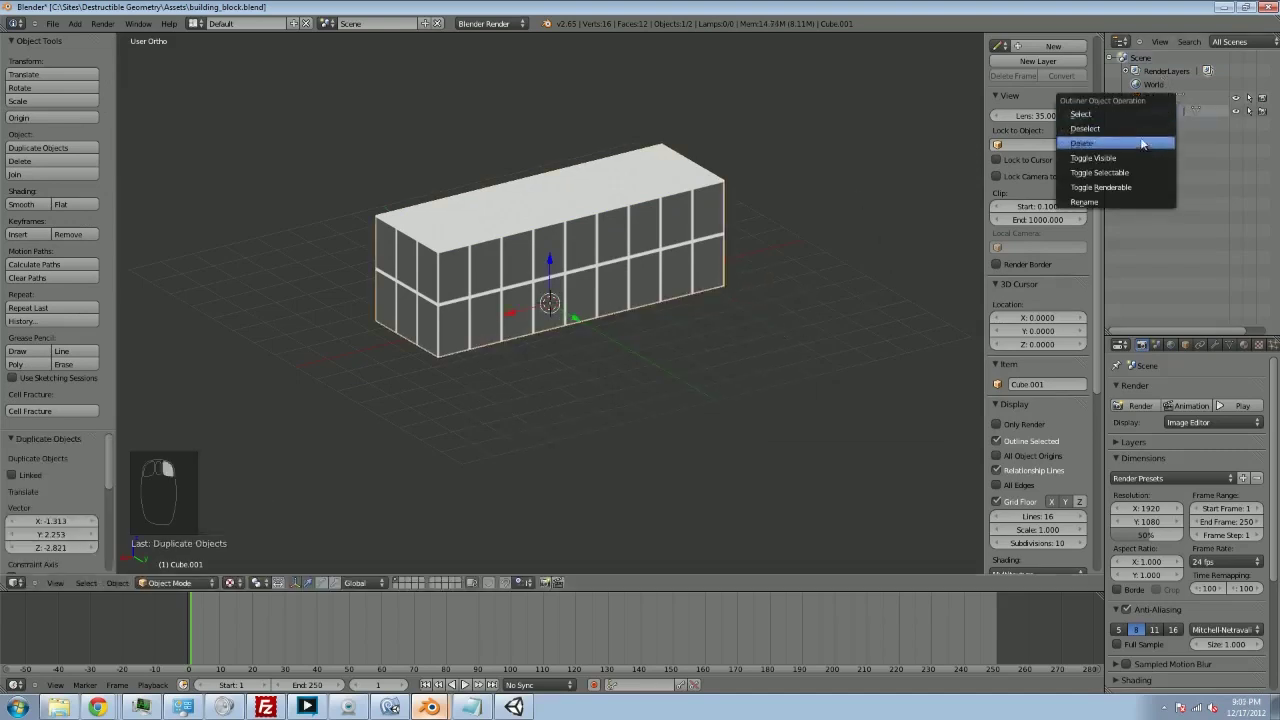
{"action": "left_click", "coordinate": [1126, 203]}
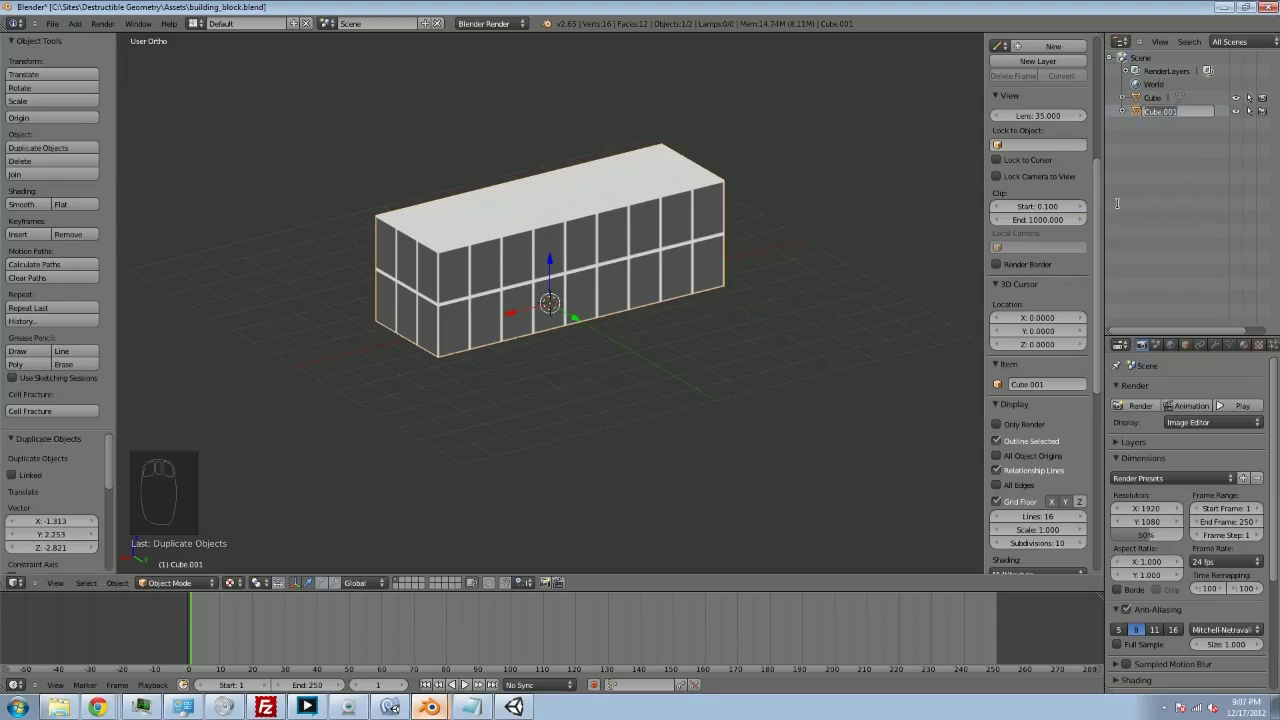
{"action": "key", "text": "BackSpace"}
{"action": "type", "text": "Broken"}
{"action": "key", "text": "Return"}
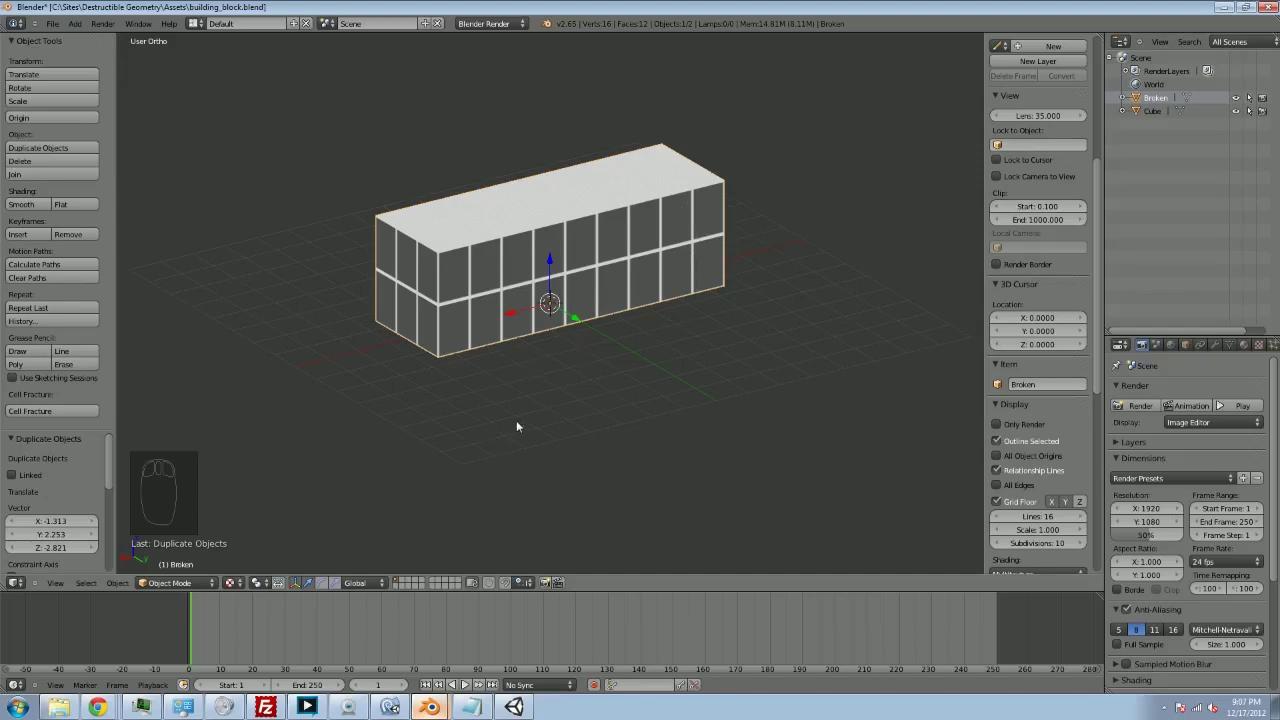
Step: Move Broken to a separate layer, display that layer and select Broken
{"action": "key", "text": "m"}
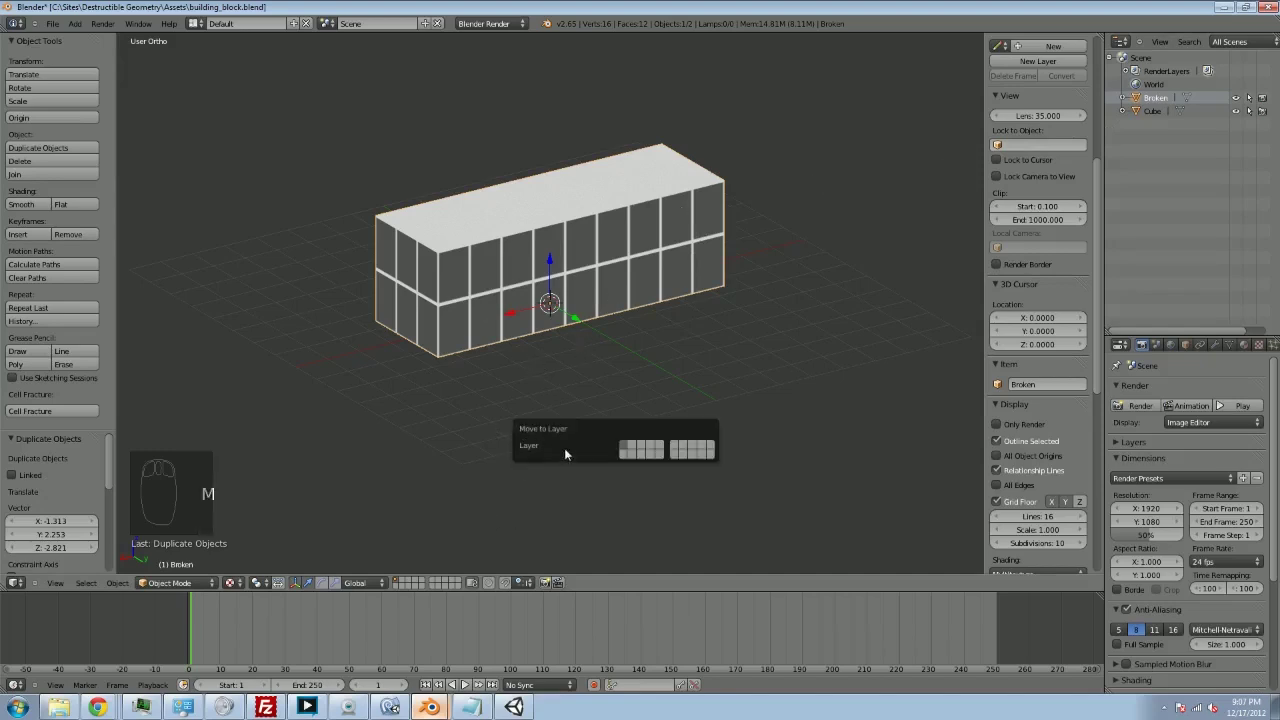
{"action": "left_click", "coordinate": [636, 445]}
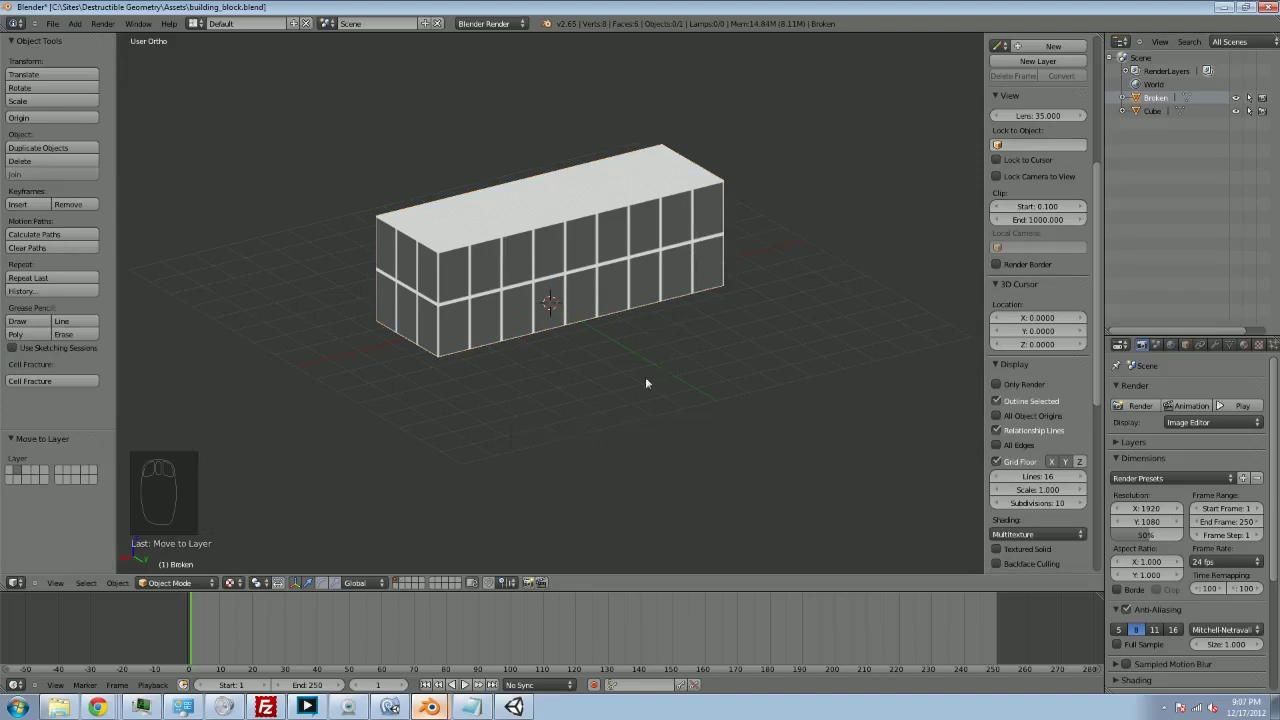
{"action": "left_click", "coordinate": [398, 580]}
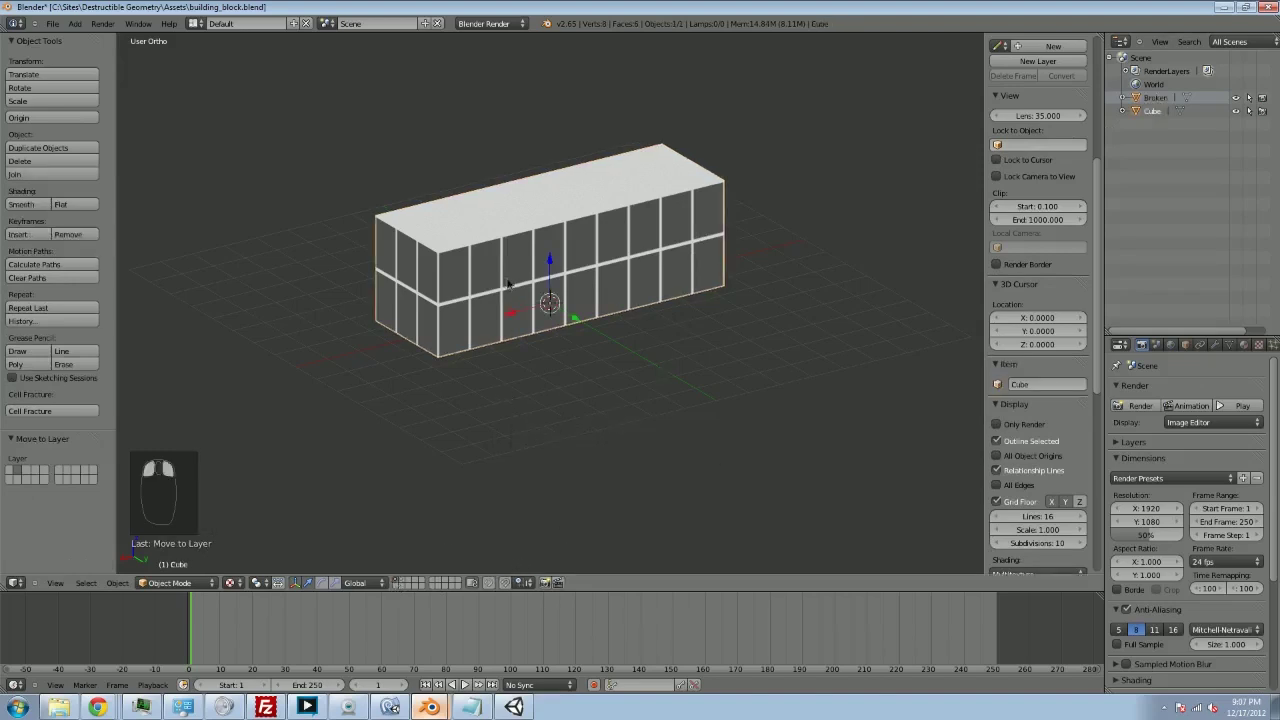
{"action": "left_click", "coordinate": [1153, 113]}
{"action": "left_click", "coordinate": [401, 580]}
{"action": "left_click", "coordinate": [401, 587]}
{"action": "right_click", "coordinate": [545, 243]}
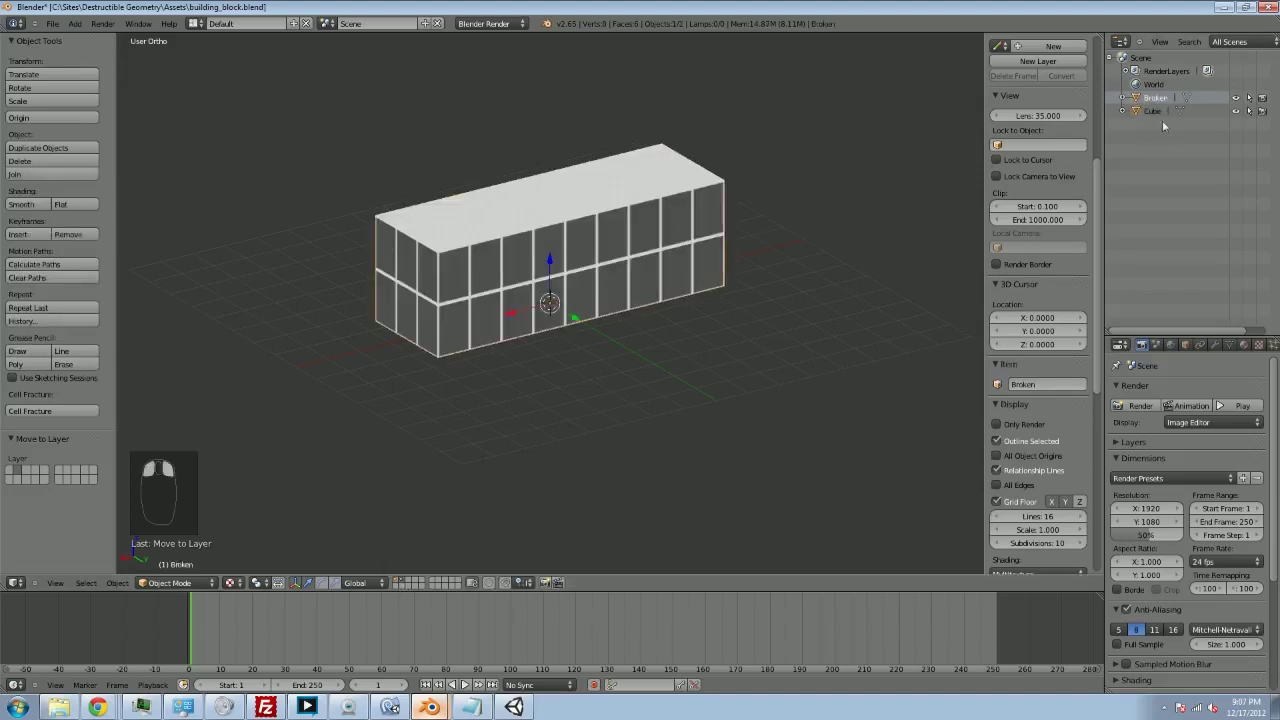
Step: Inspect the Broken mesh from several angles, entering and leaving Edit Mode
{"action": "mouse_move", "coordinate": [495, 328]}
{"action": "middle_mouse_down"}
{"action": "mouse_move", "coordinate": [619, 349]}
{"action": "mouse_move", "coordinate": [358, 330]}
{"action": "mouse_move", "coordinate": [560, 345]}
{"action": "mouse_move", "coordinate": [497, 349]}
{"action": "middle_mouse_up"}
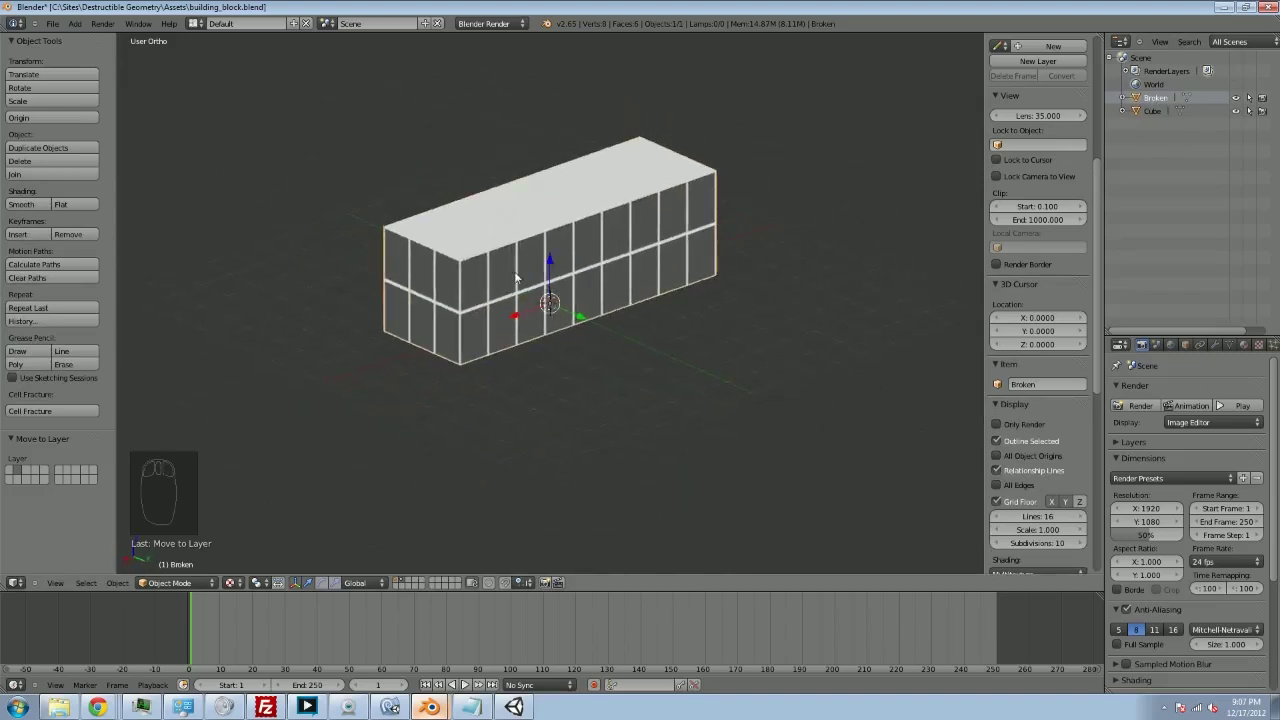
{"action": "middle_click_drag", "start_coordinate": [597, 266], "coordinate": [653, 308], "text": "shift"}
{"action": "scroll", "coordinate": [653, 308], "scroll_direction": "up", "scroll_amount": 3}
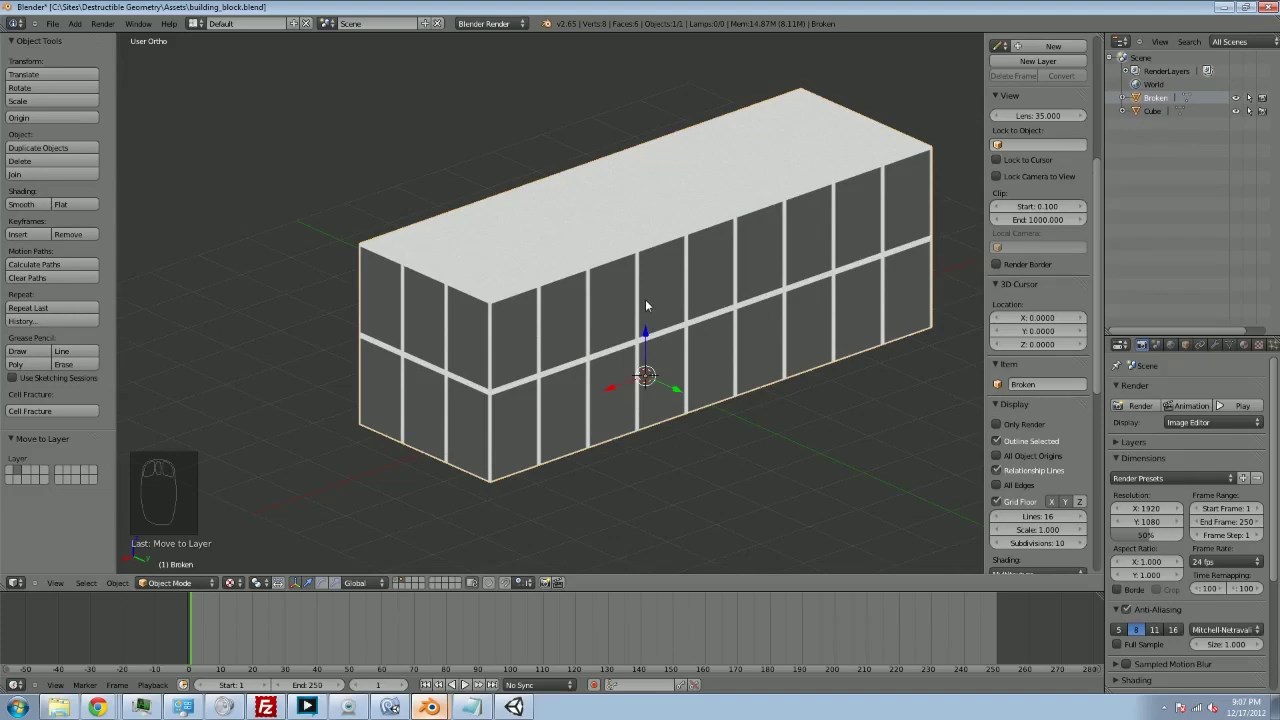
{"action": "key", "text": "Tab"}
{"action": "middle_click_drag", "start_coordinate": [648, 307], "coordinate": [677, 322]}
{"action": "middle_click_drag", "start_coordinate": [527, 413], "coordinate": [576, 315]}
{"action": "scroll", "coordinate": [526, 346], "scroll_direction": "down", "scroll_amount": 5}
{"action": "scroll", "coordinate": [509, 337], "scroll_direction": "up", "scroll_amount": 4}
{"action": "scroll", "coordinate": [614, 272], "scroll_direction": "down", "scroll_amount": 2}
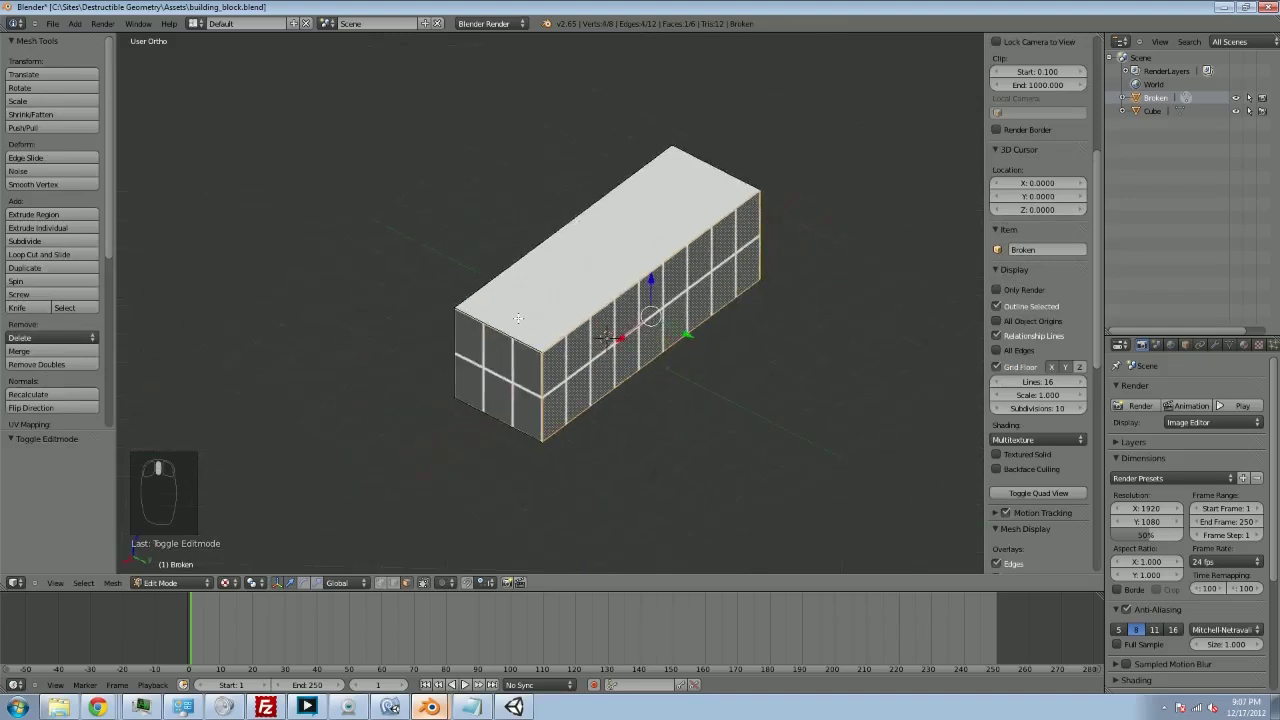
{"action": "middle_click_drag", "start_coordinate": [500, 326], "coordinate": [706, 280]}
{"action": "key", "text": "Tab"}
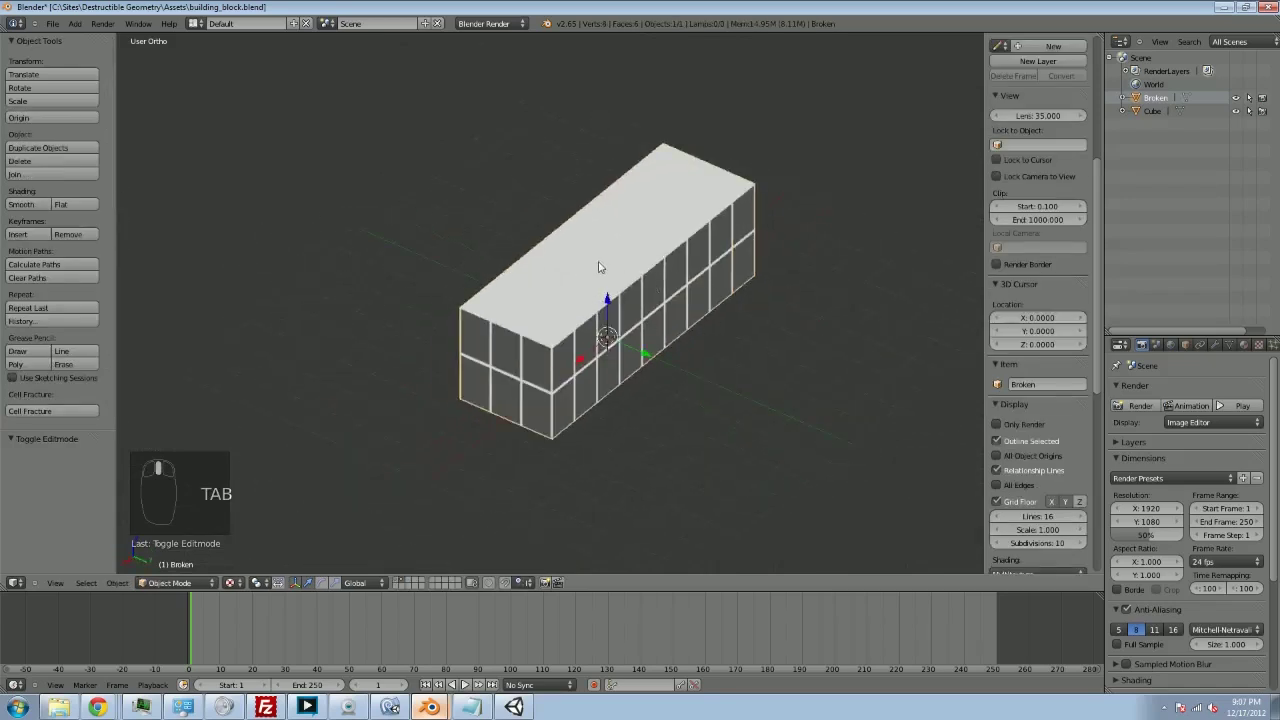
Step: Run Cell Fracture on Broken with noise set to 1.00
{"action": "middle_click_drag", "start_coordinate": [598, 267], "coordinate": [529, 286]}
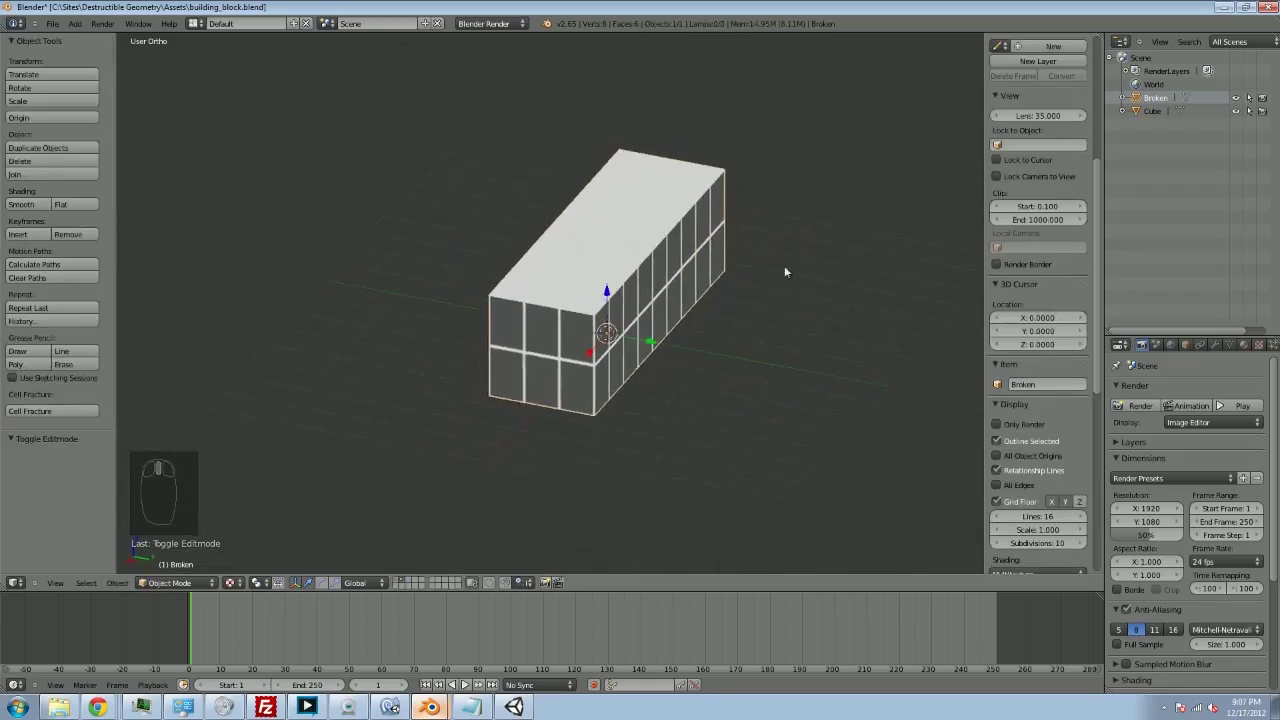
{"action": "left_click", "coordinate": [77, 411]}
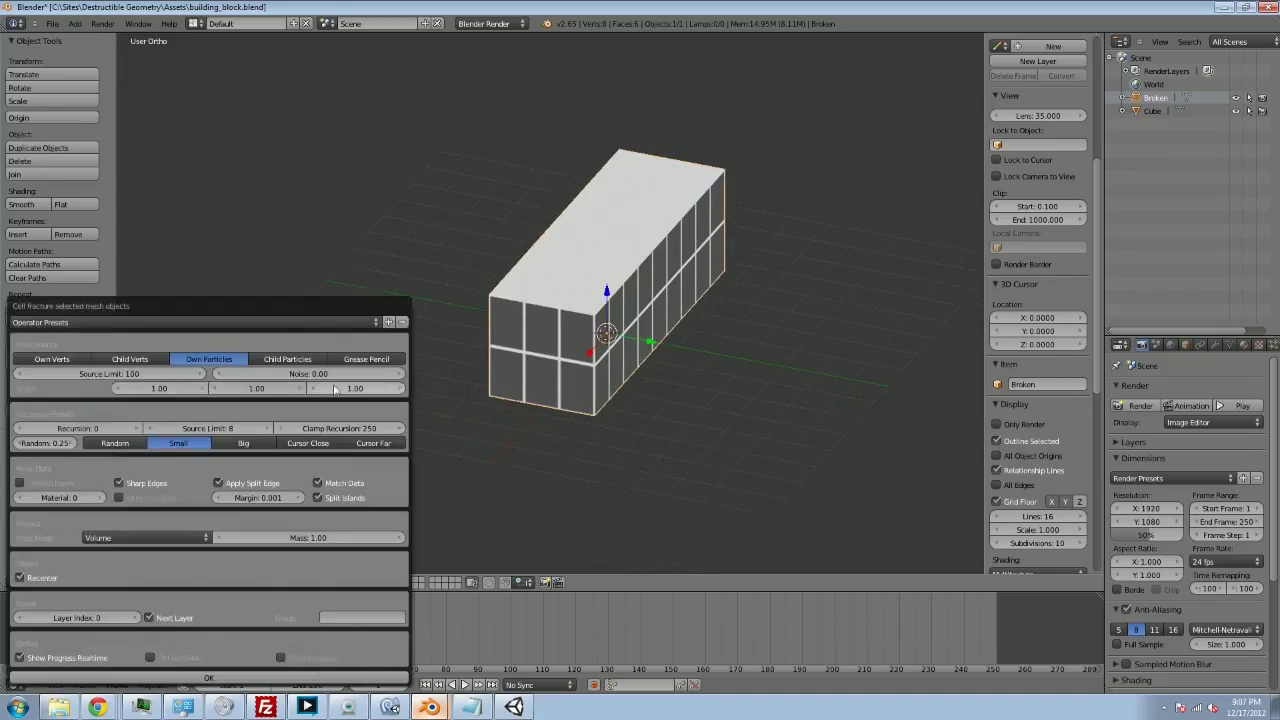
{"action": "left_click", "coordinate": [322, 380]}
{"action": "type", "text": "1"}
{"action": "key", "text": "Tab"}
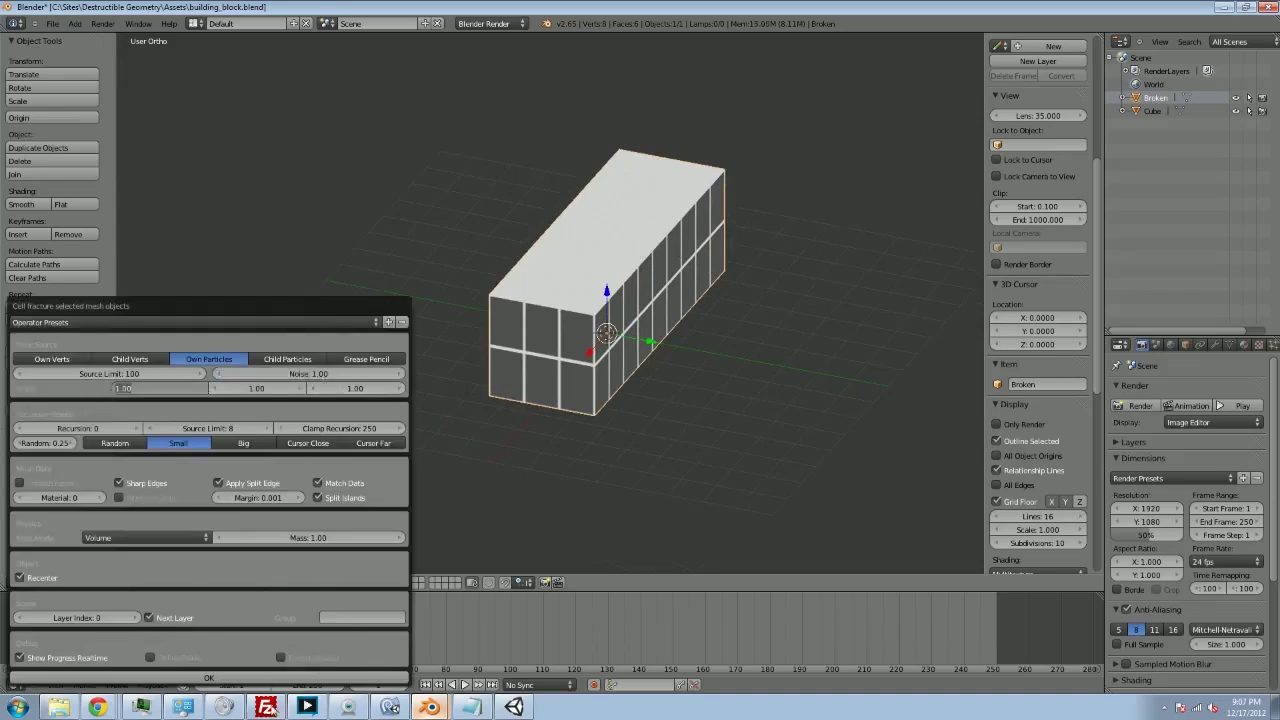
{"action": "left_click", "coordinate": [103, 677]}
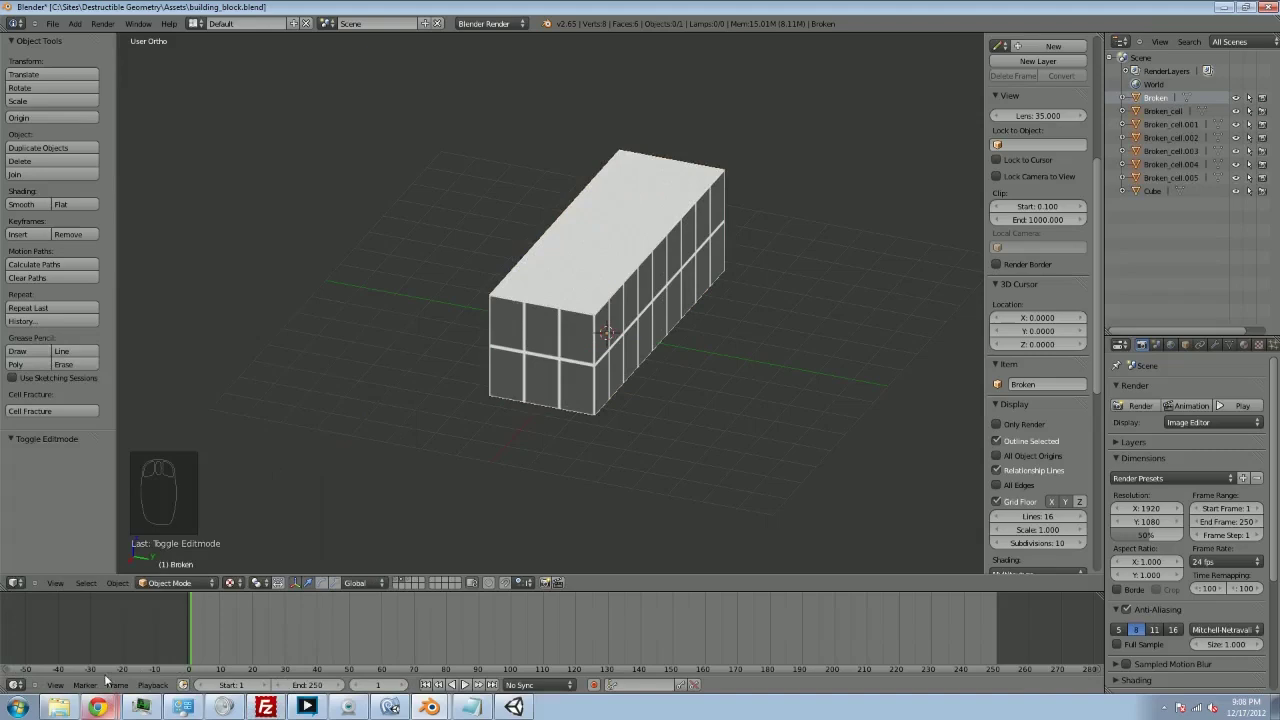
Step: Show the fragments' layer and move Broken_cell.001 and the back-right chunk away
{"action": "left_click", "coordinate": [405, 582]}
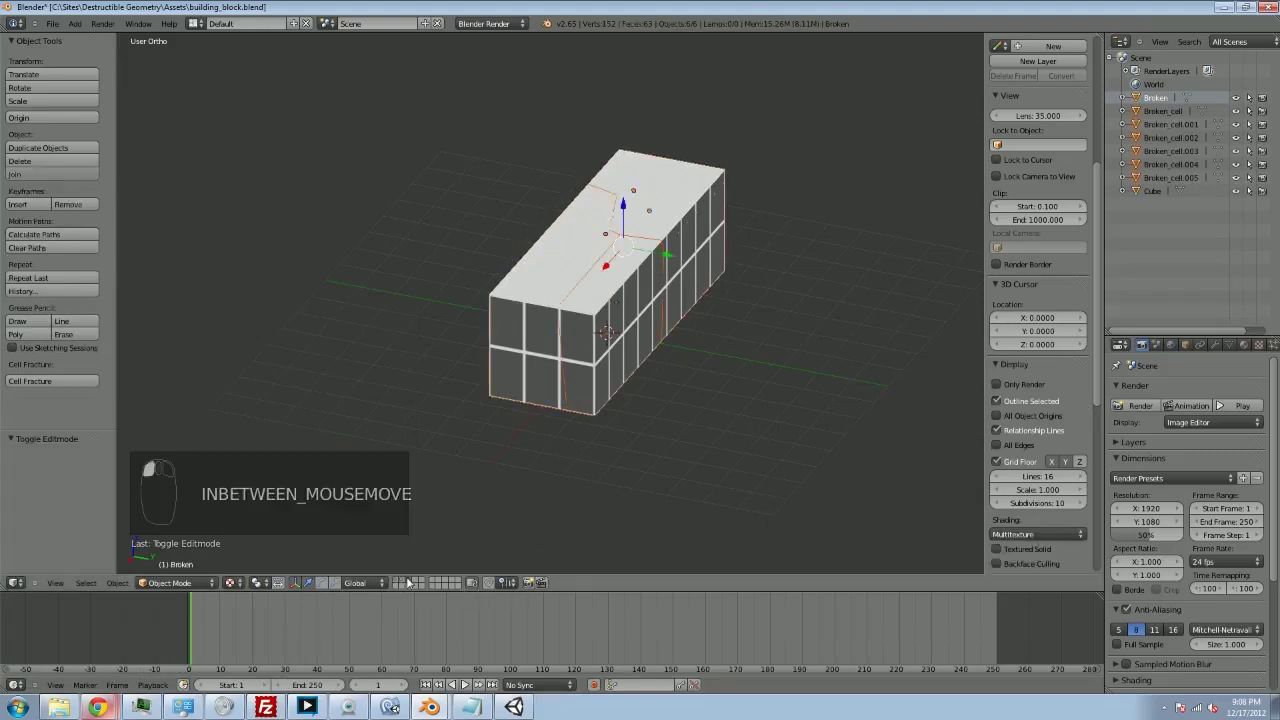
{"action": "middle_click_drag", "start_coordinate": [663, 449], "coordinate": [549, 454]}
{"action": "right_click", "coordinate": [686, 307]}
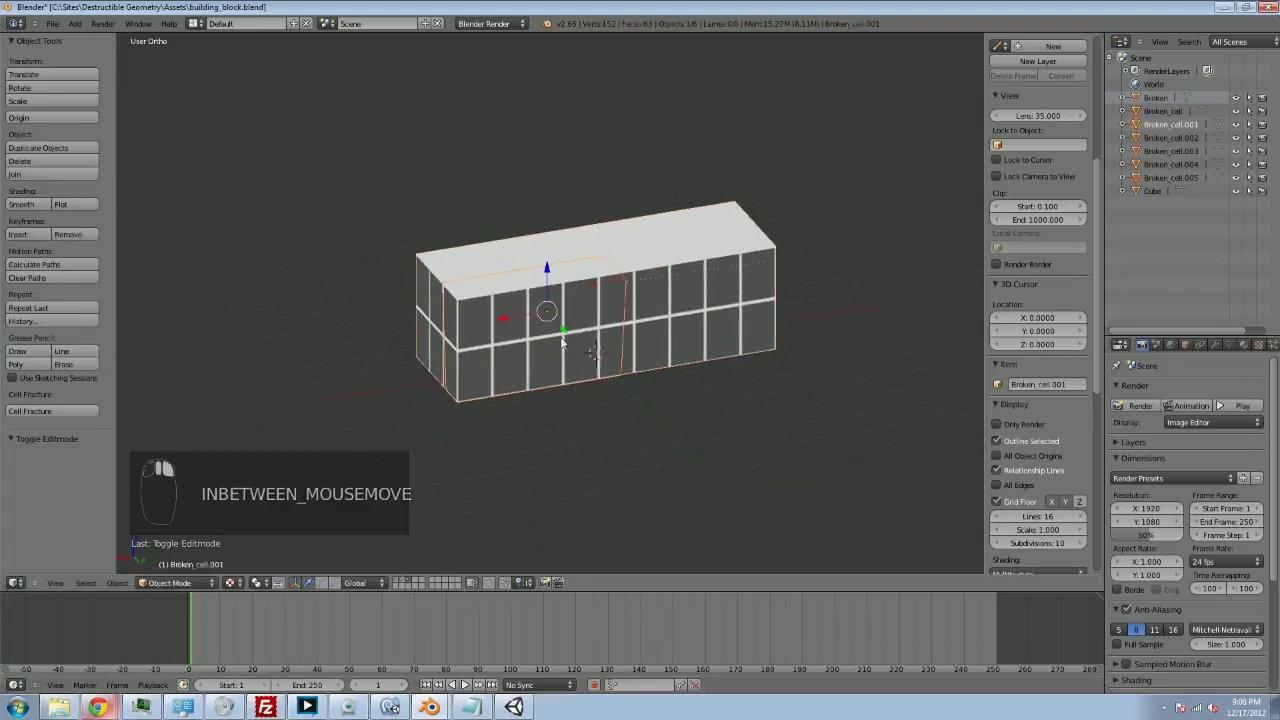
{"action": "middle_click_drag", "start_coordinate": [686, 307], "coordinate": [600, 445]}
{"action": "key", "text": "g"}
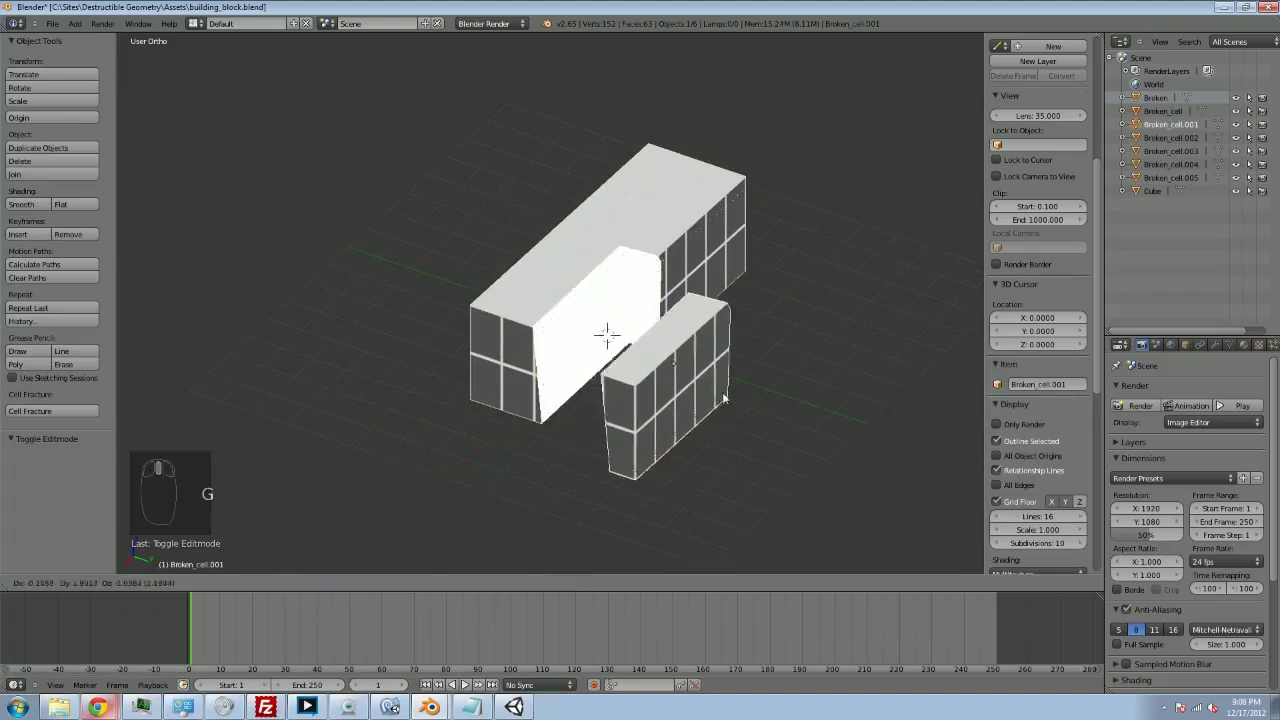
{"action": "left_click", "coordinate": [726, 279]}
{"action": "right_click", "coordinate": [726, 279]}
{"action": "key", "text": "g"}
{"action": "left_click", "coordinate": [881, 224]}
Step: Move the roof chunk, Broken_cell, the front chunk and the small top chunk apart
{"action": "right_click", "coordinate": [709, 169]}
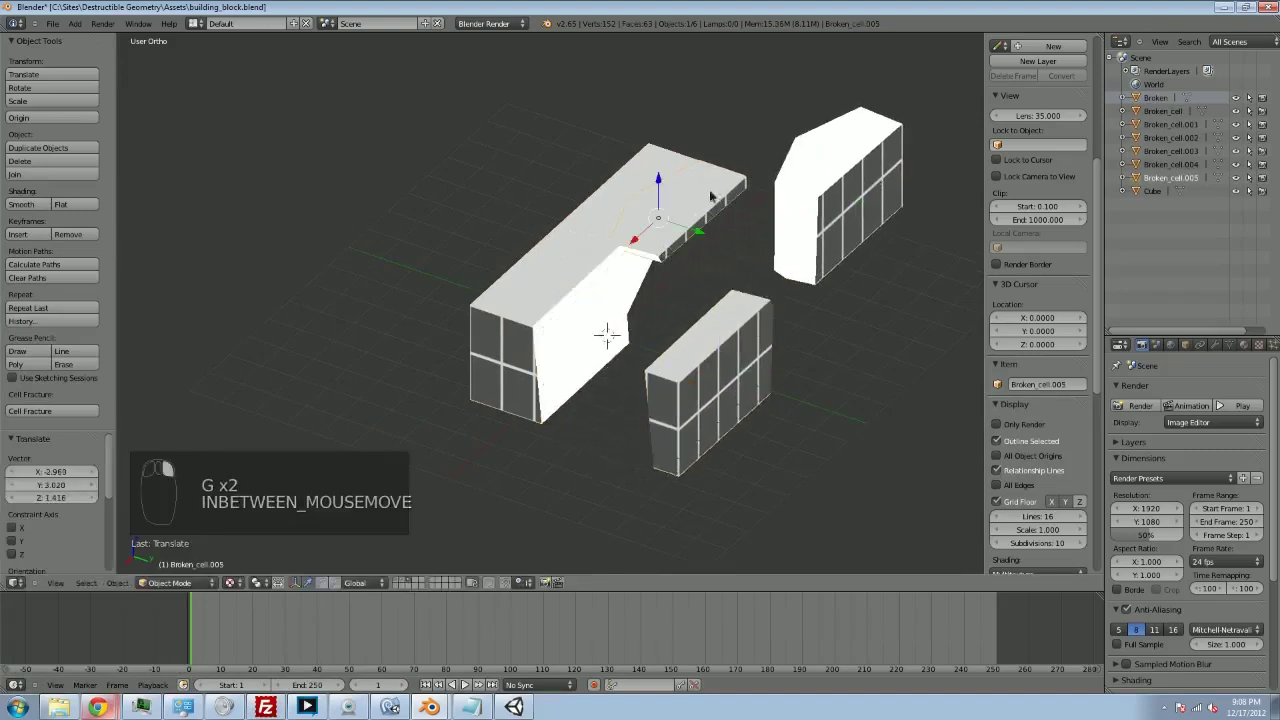
{"action": "key", "text": "g"}
{"action": "left_click", "coordinate": [752, 98]}
{"action": "right_click", "coordinate": [640, 215]}
{"action": "key", "text": "g"}
{"action": "left_click", "coordinate": [545, 265]}
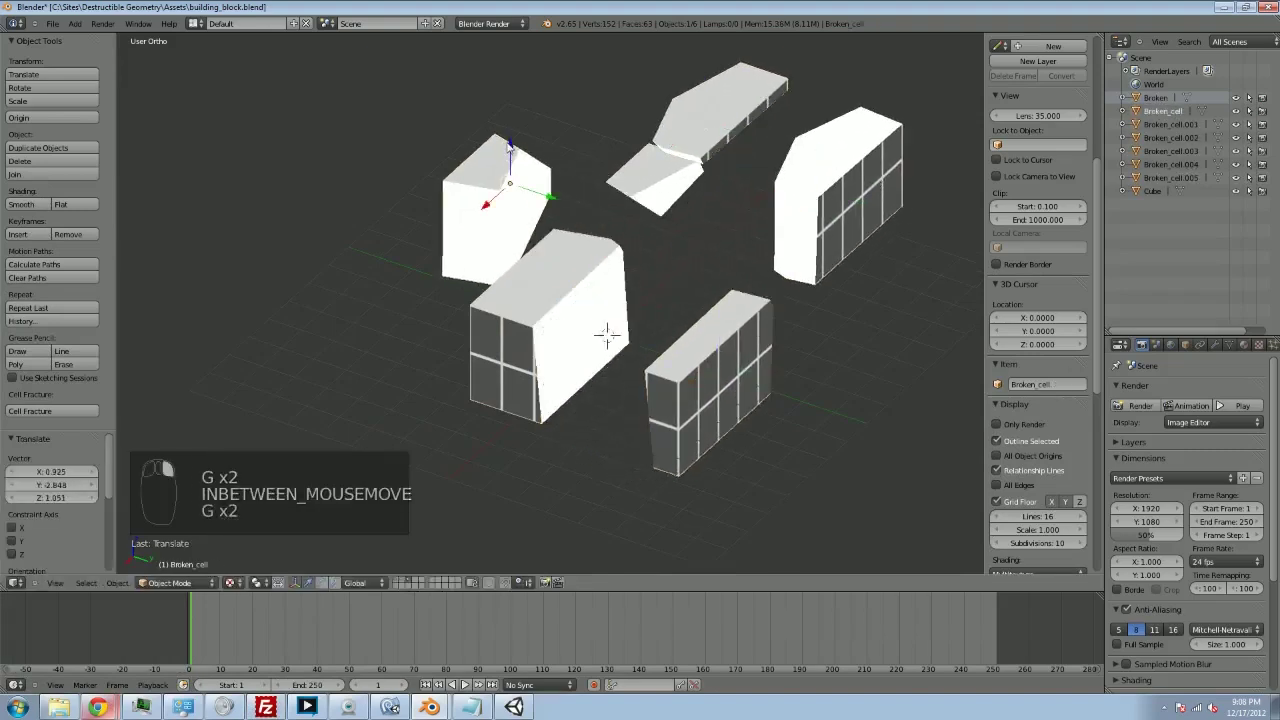
{"action": "right_click", "coordinate": [546, 293]}
{"action": "key", "text": "g"}
{"action": "left_click", "coordinate": [434, 325]}
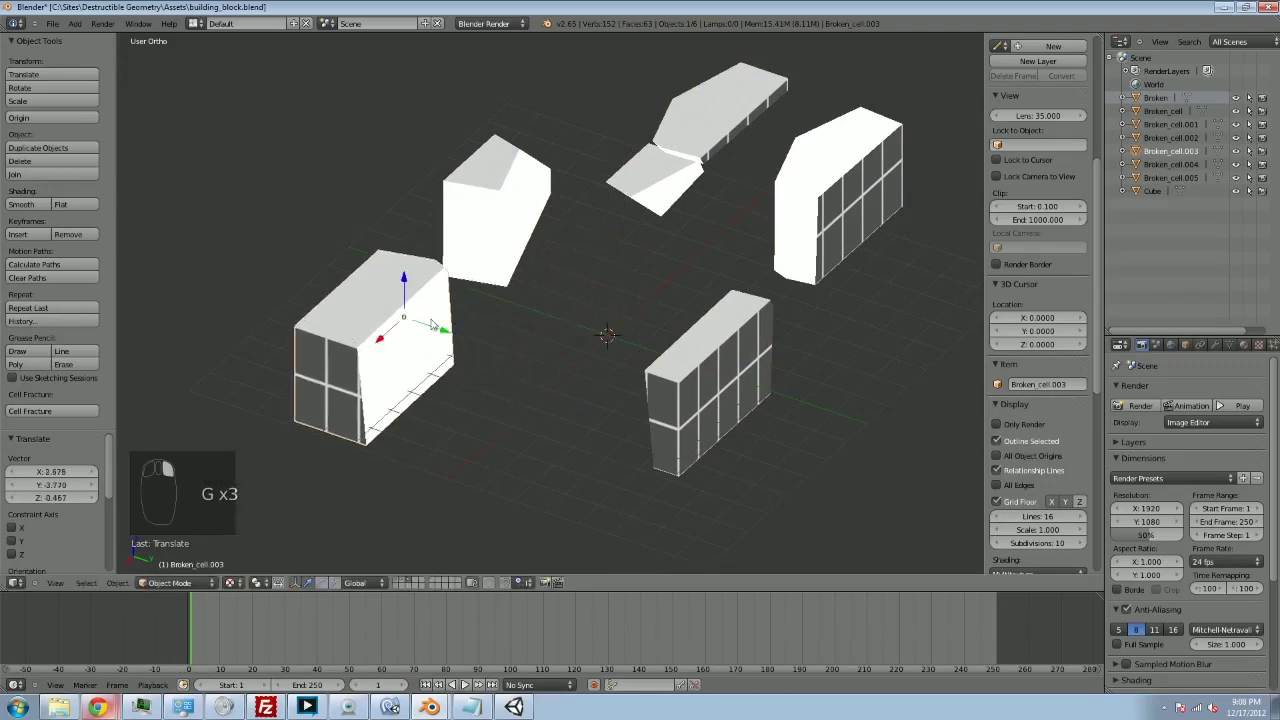
{"action": "right_click", "coordinate": [668, 183]}
{"action": "key", "text": "g"}
{"action": "left_click", "coordinate": [597, 122]}
Step: Undo the chunk moves and the Cell Fracture with three Ctrl+Z presses
{"action": "middle_click_drag", "start_coordinate": [597, 122], "coordinate": [562, 433]}
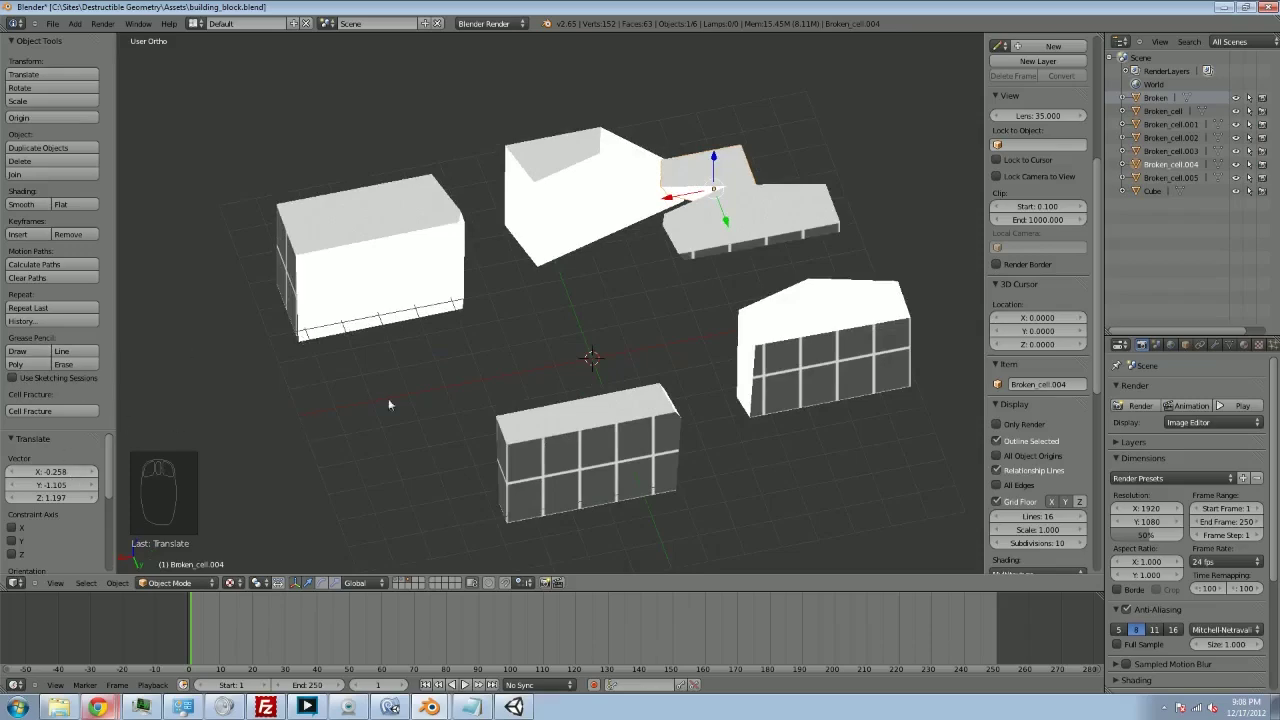
{"action": "middle_click_drag", "start_coordinate": [388, 404], "coordinate": [556, 310]}
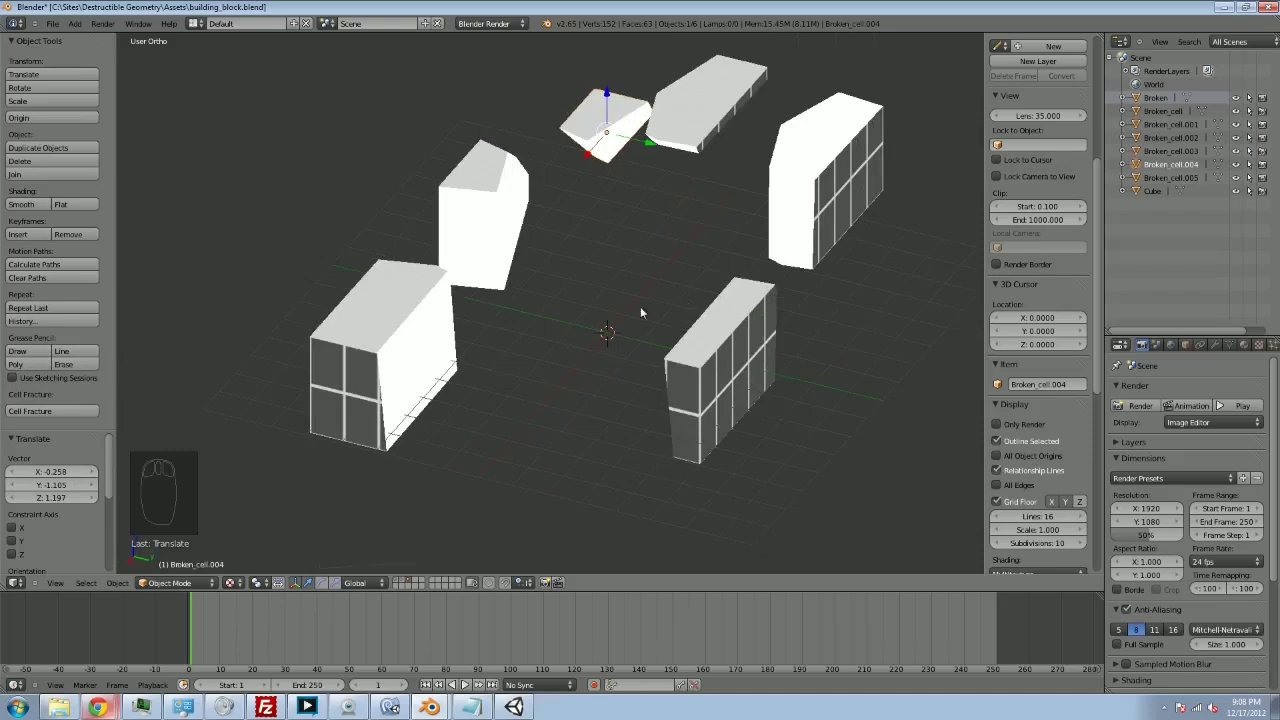
{"action": "key", "text": "ctrl"}
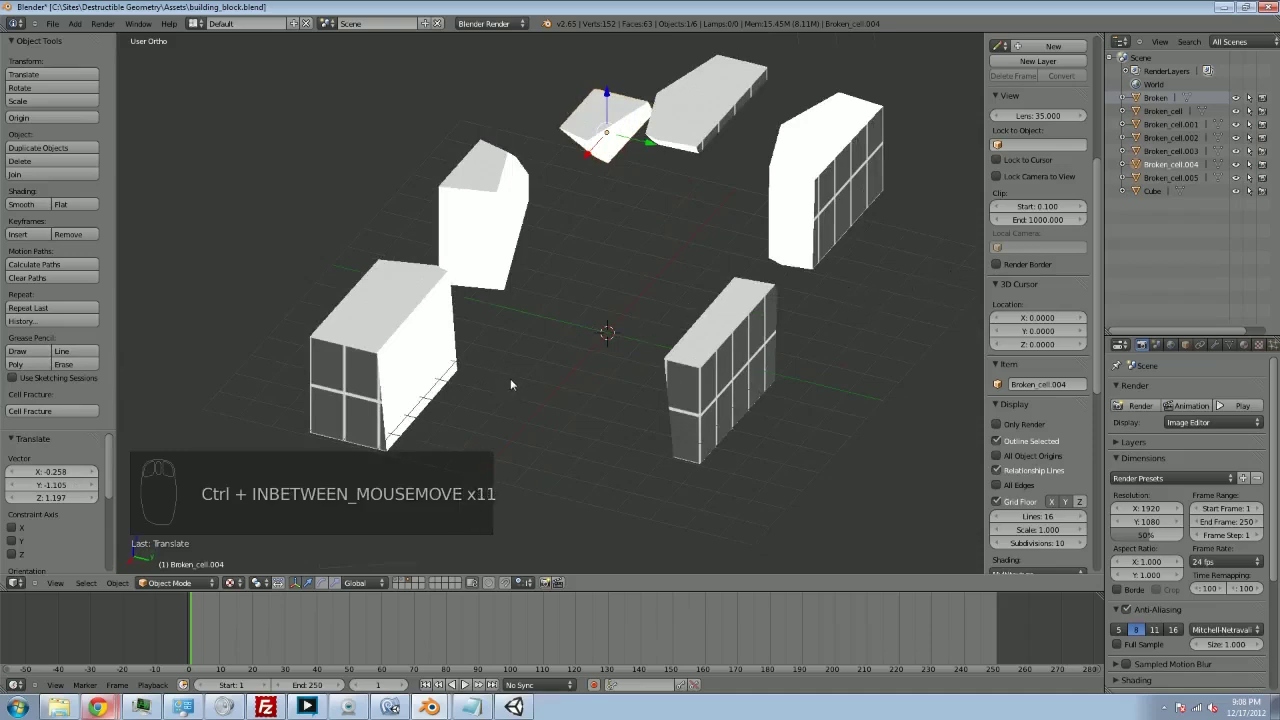
{"action": "key", "text": "ctrl+z"}
{"action": "key", "text": "ctrl+z"}
{"action": "key", "text": "ctrl+z"}
{"action": "key", "text": "ctrl+z"}
{"action": "key", "text": "ctrl+z"}
{"action": "key", "text": "ctrl+z"}
{"action": "key", "text": "ctrl+z"}
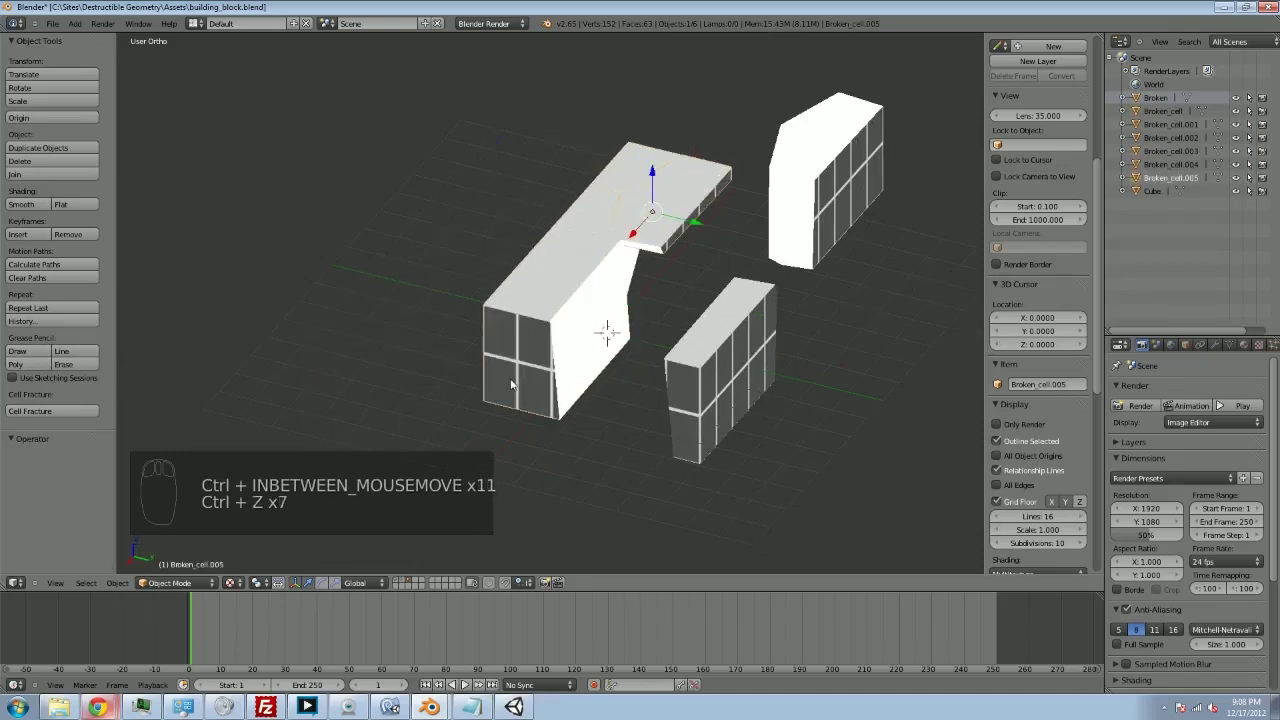
{"action": "key", "text": "ctrl+z"}
{"action": "key", "text": "ctrl+z"}
{"action": "key", "text": "ctrl+z"}
{"action": "key", "text": "ctrl+z"}
{"action": "key", "text": "ctrl+z"}
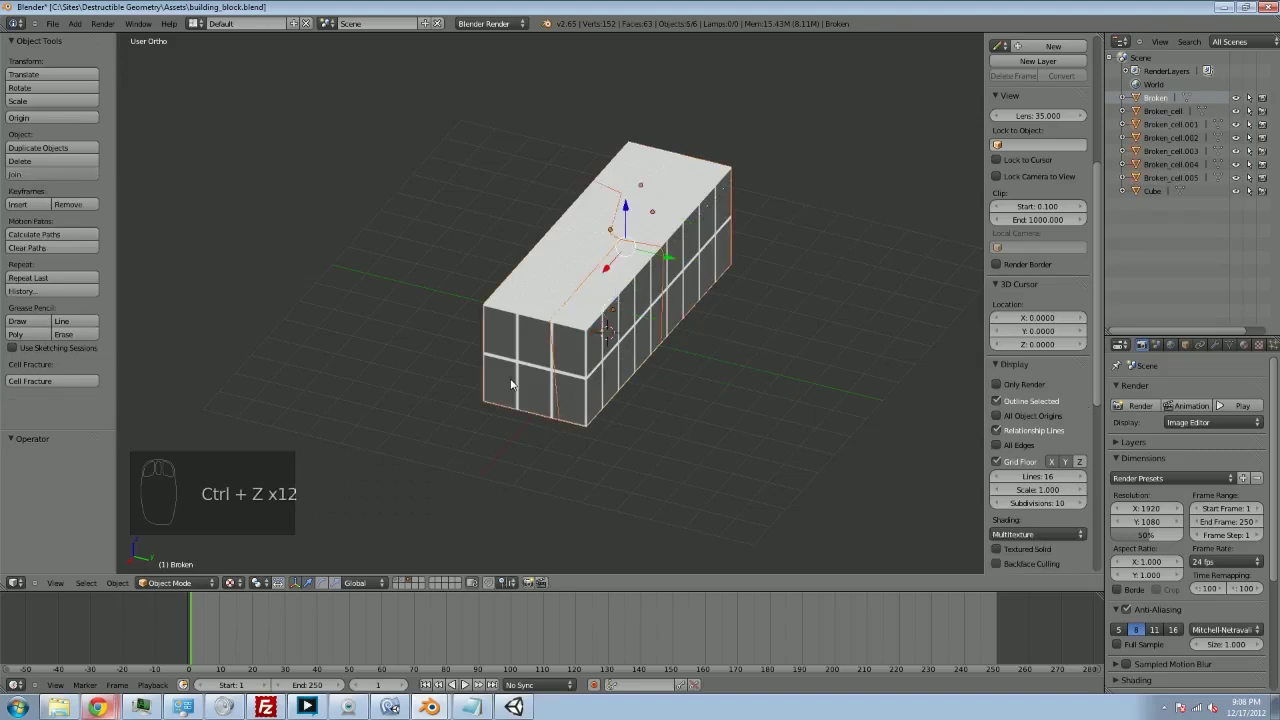
{"action": "key", "text": "ctrl+z"}
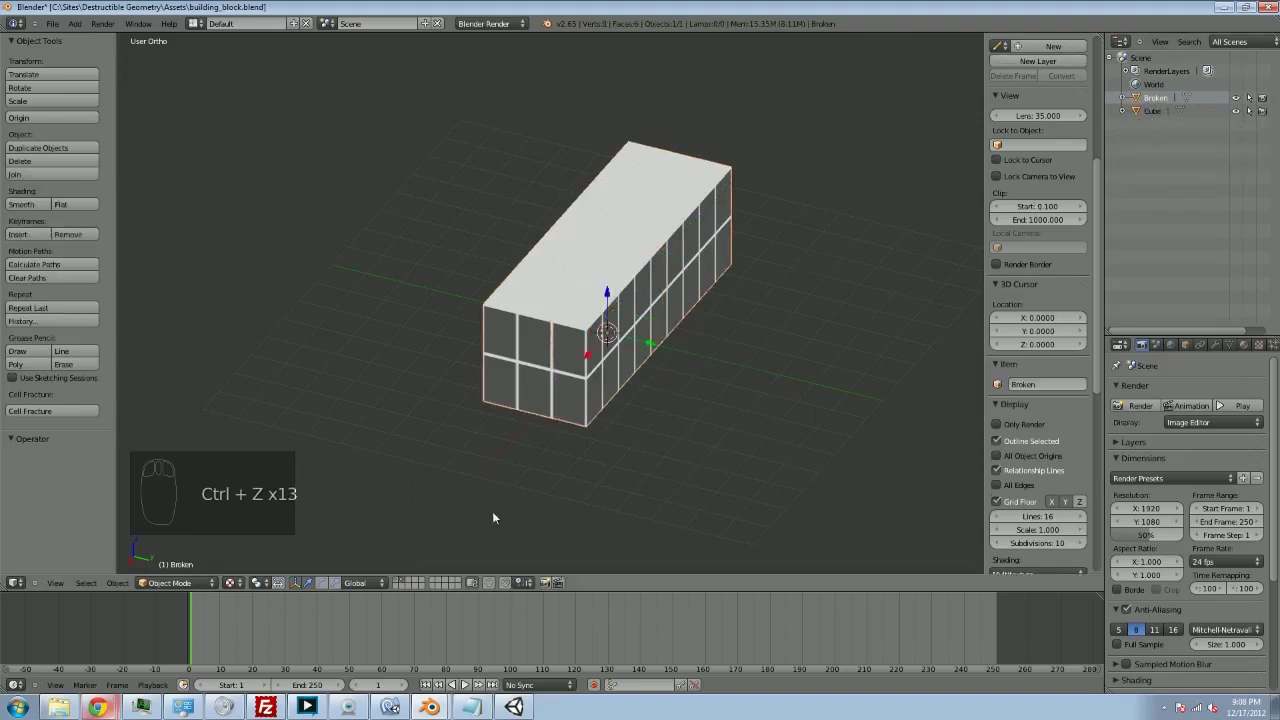
{"action": "middle_click_drag", "start_coordinate": [512, 494], "coordinate": [660, 426]}
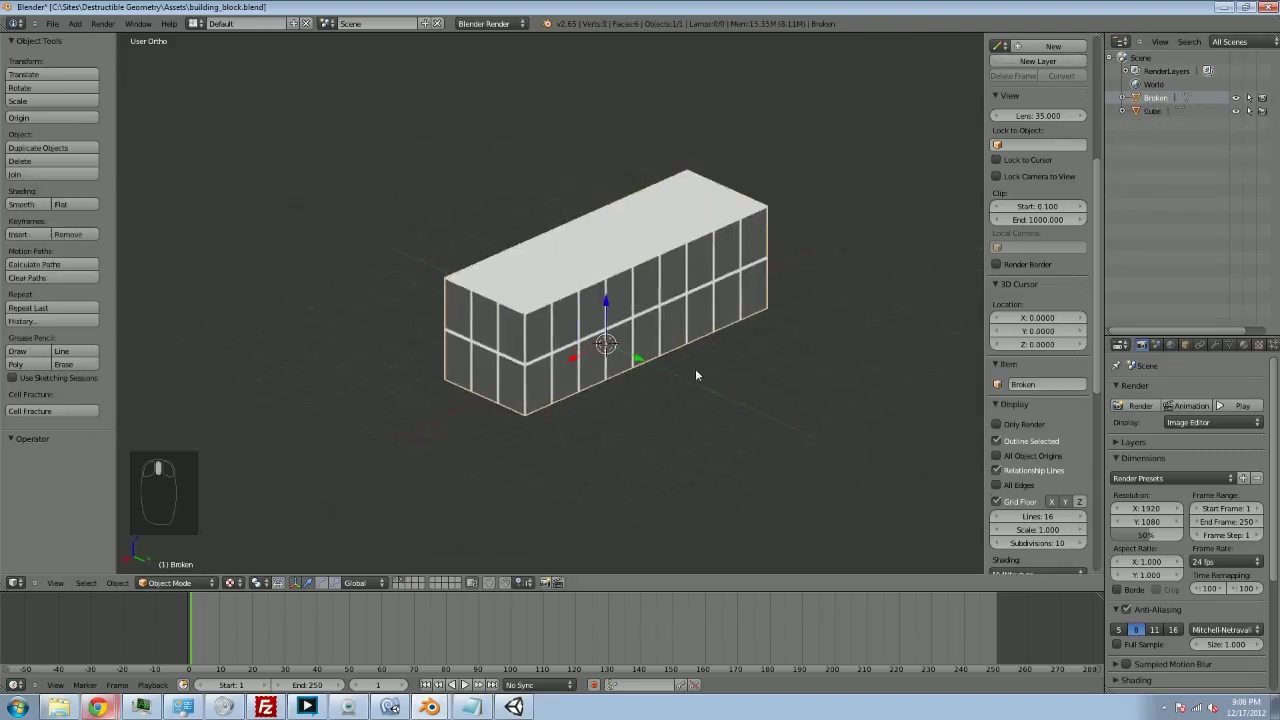
Step: Separate the block's top face into its own object by selection
{"action": "key", "text": "Tab"}
{"action": "middle_click_drag", "start_coordinate": [631, 249], "coordinate": [603, 328]}
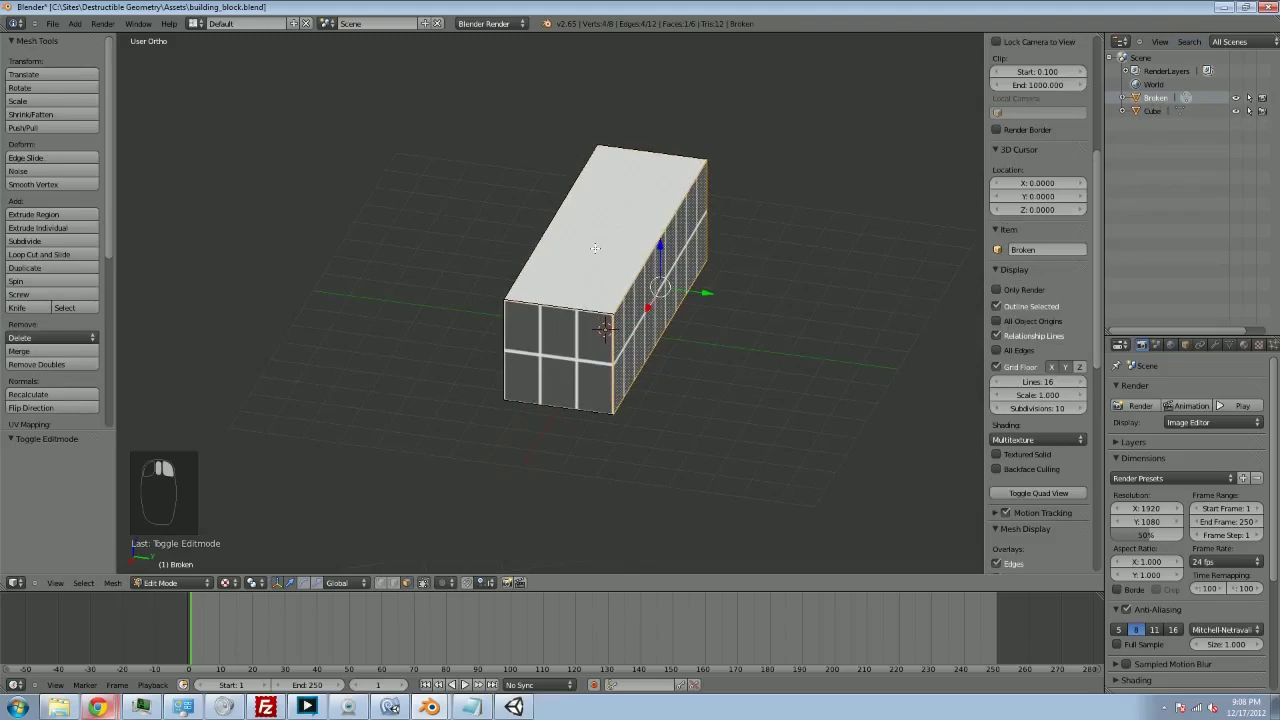
{"action": "right_click", "coordinate": [595, 248]}
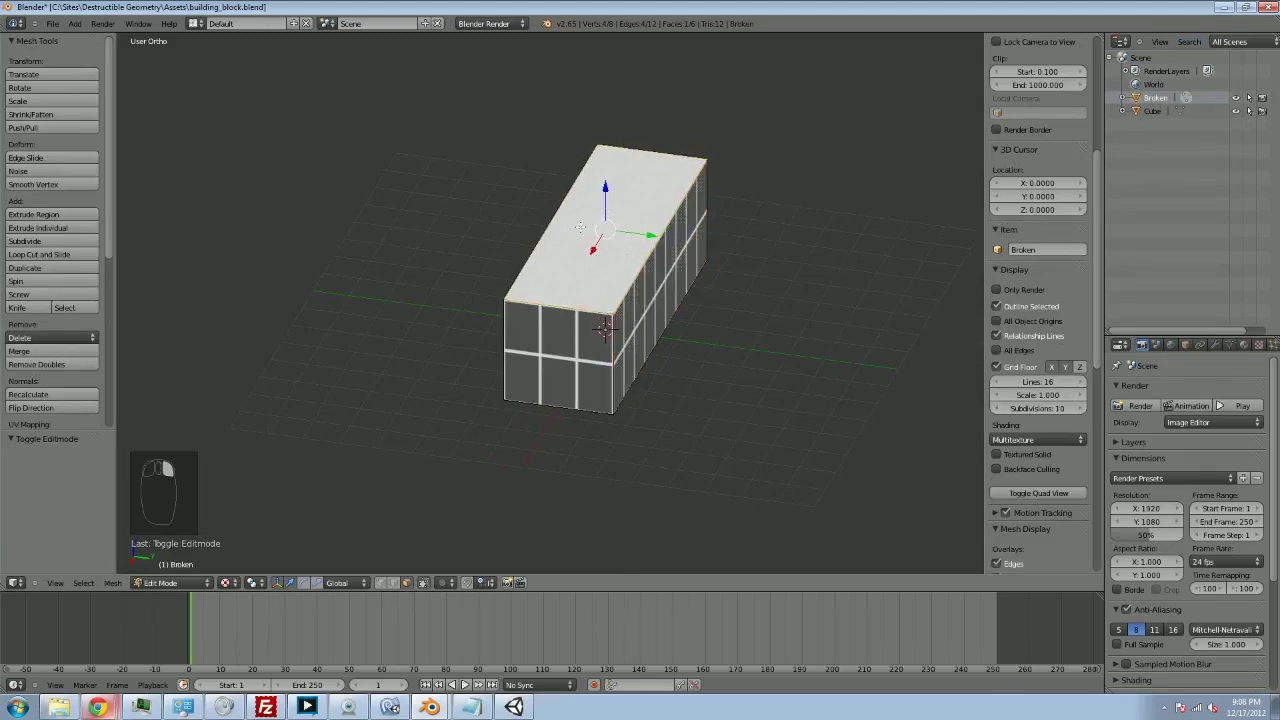
{"action": "key", "text": "p"}
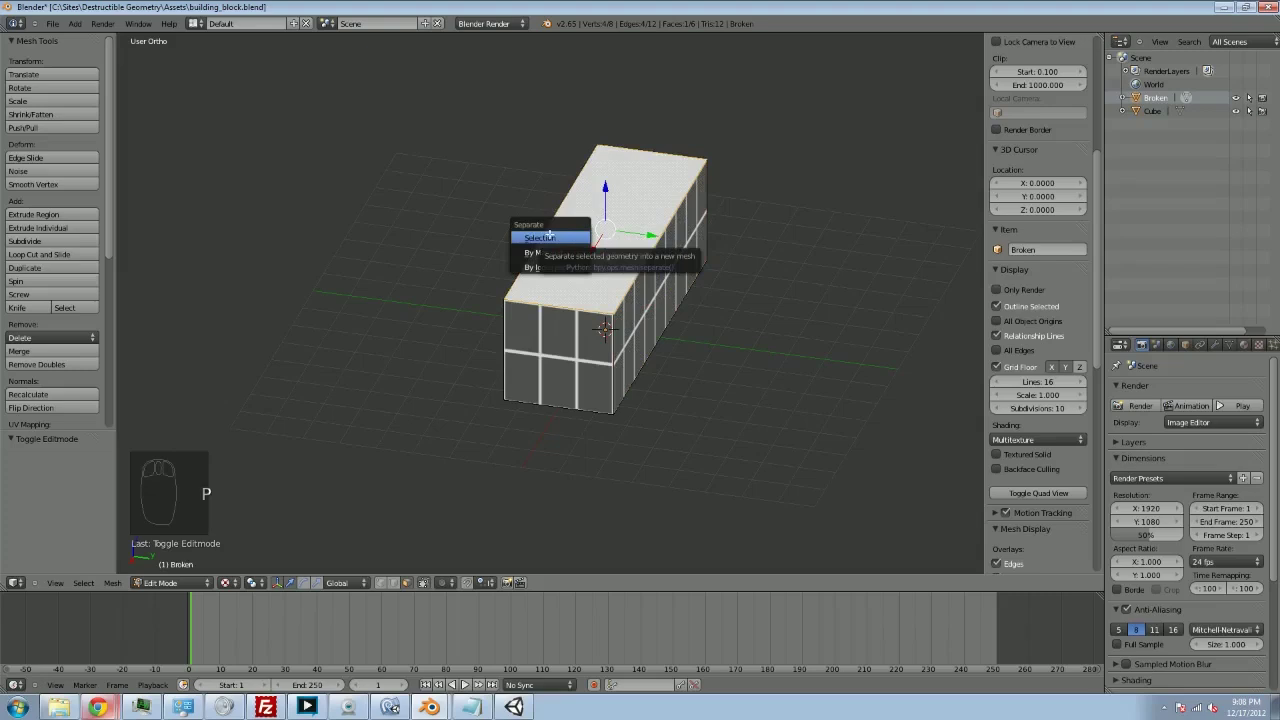
{"action": "left_click", "coordinate": [550, 236]}
{"action": "key", "text": "Tab"}
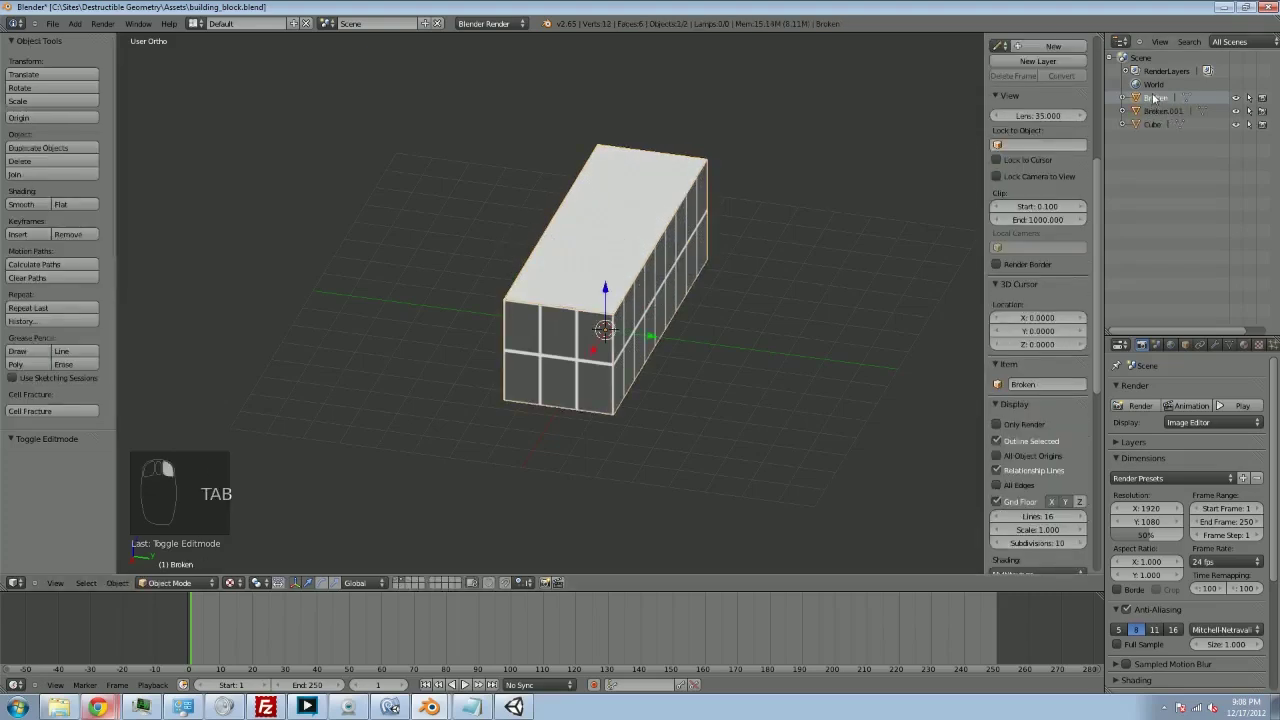
Step: Move Broken.001 beside the block as a test, then undo it back into place
{"action": "right_click", "coordinate": [647, 213]}
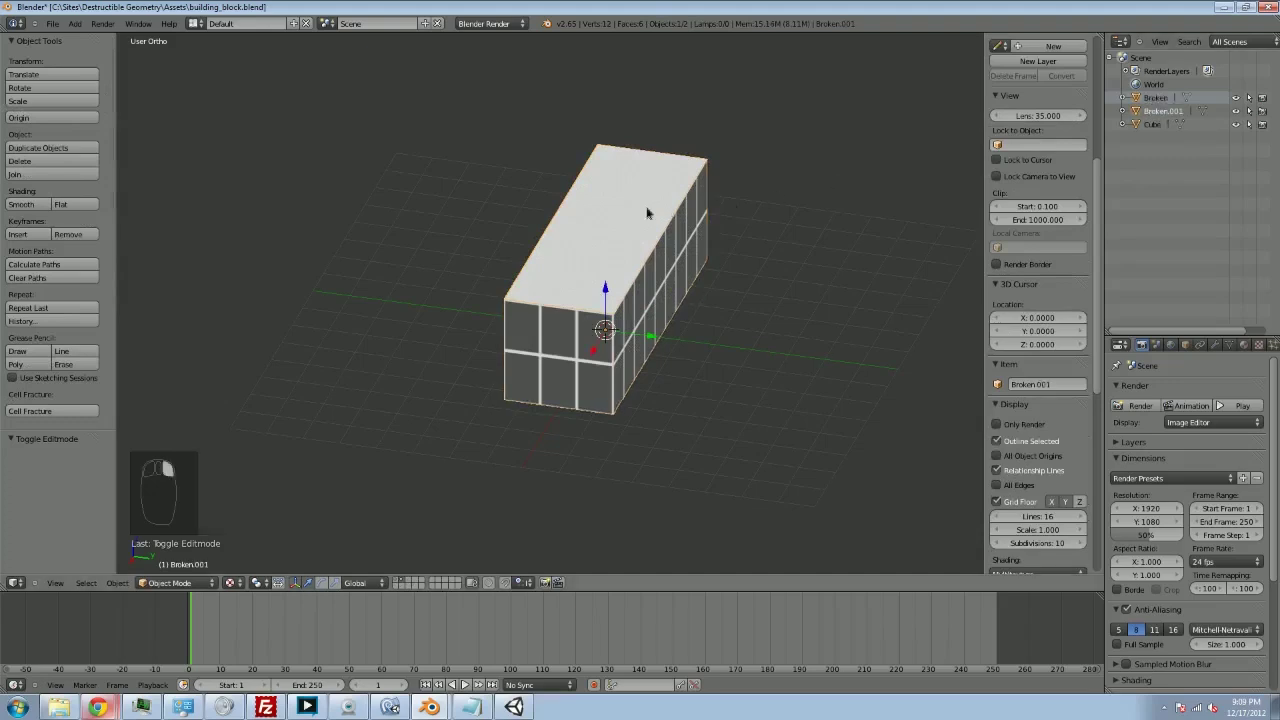
{"action": "key", "text": "g"}
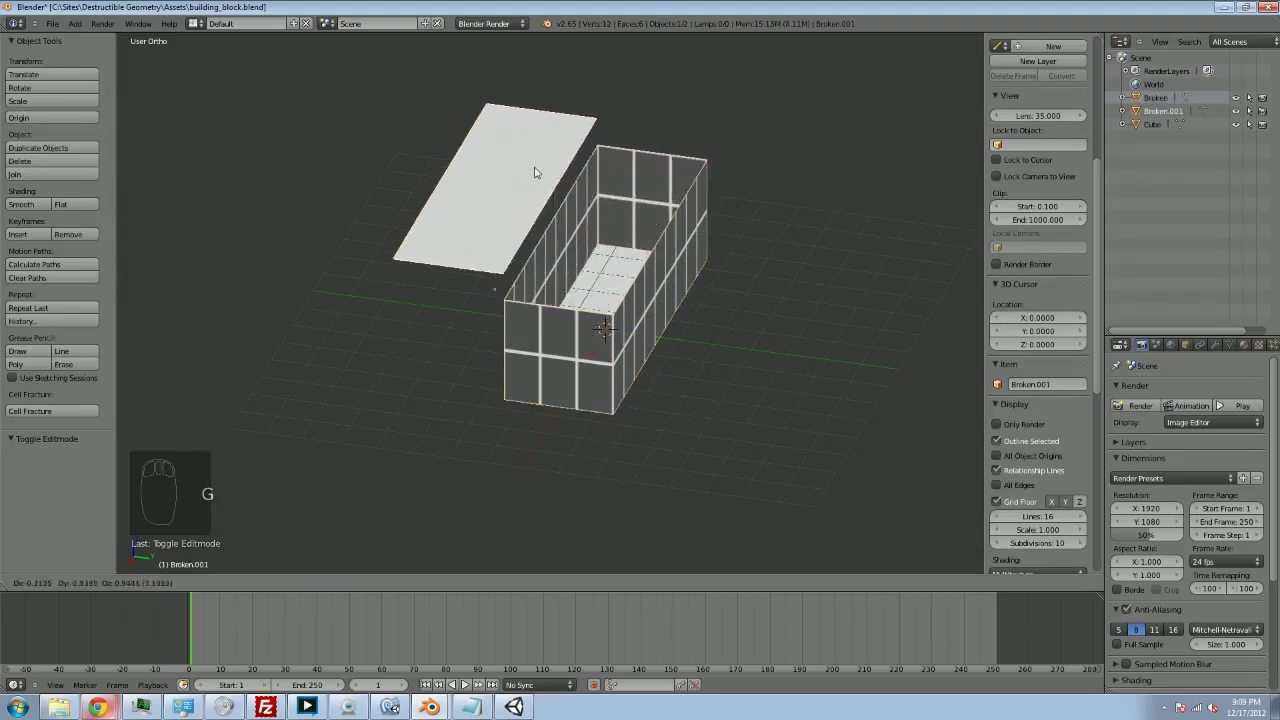
{"action": "left_click", "coordinate": [410, 166]}
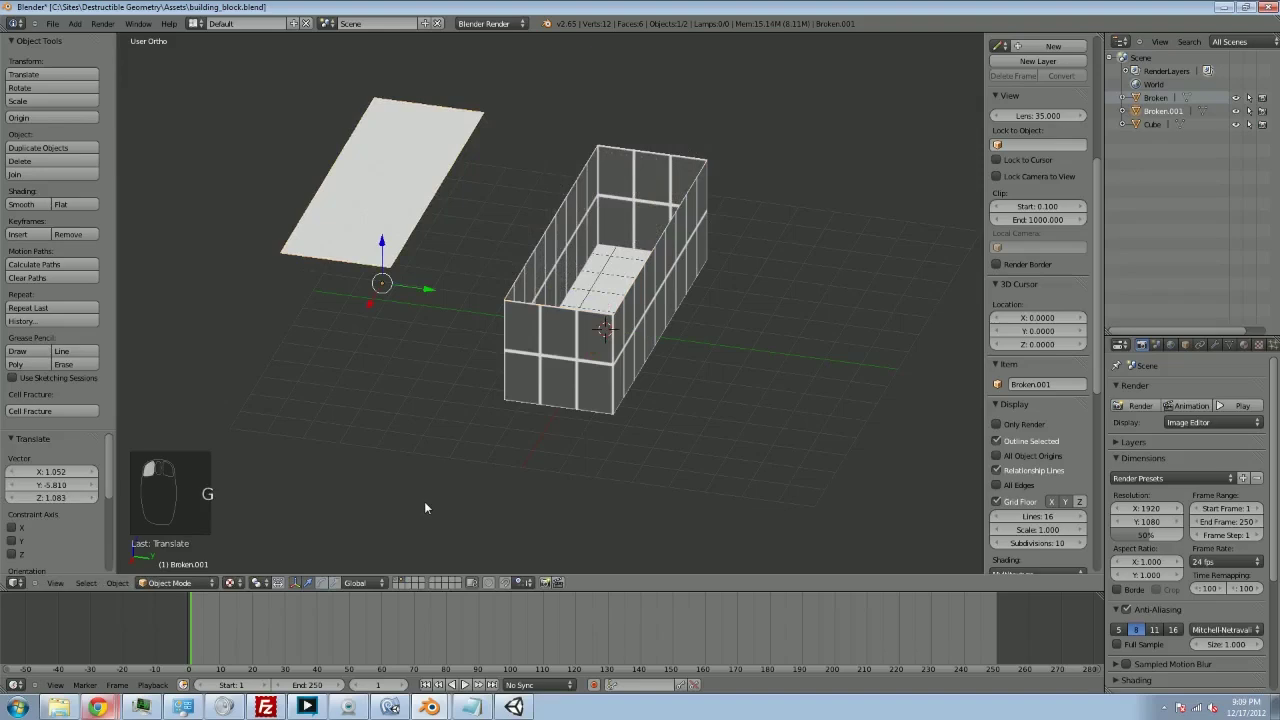
{"action": "key", "text": "ctrl+z"}
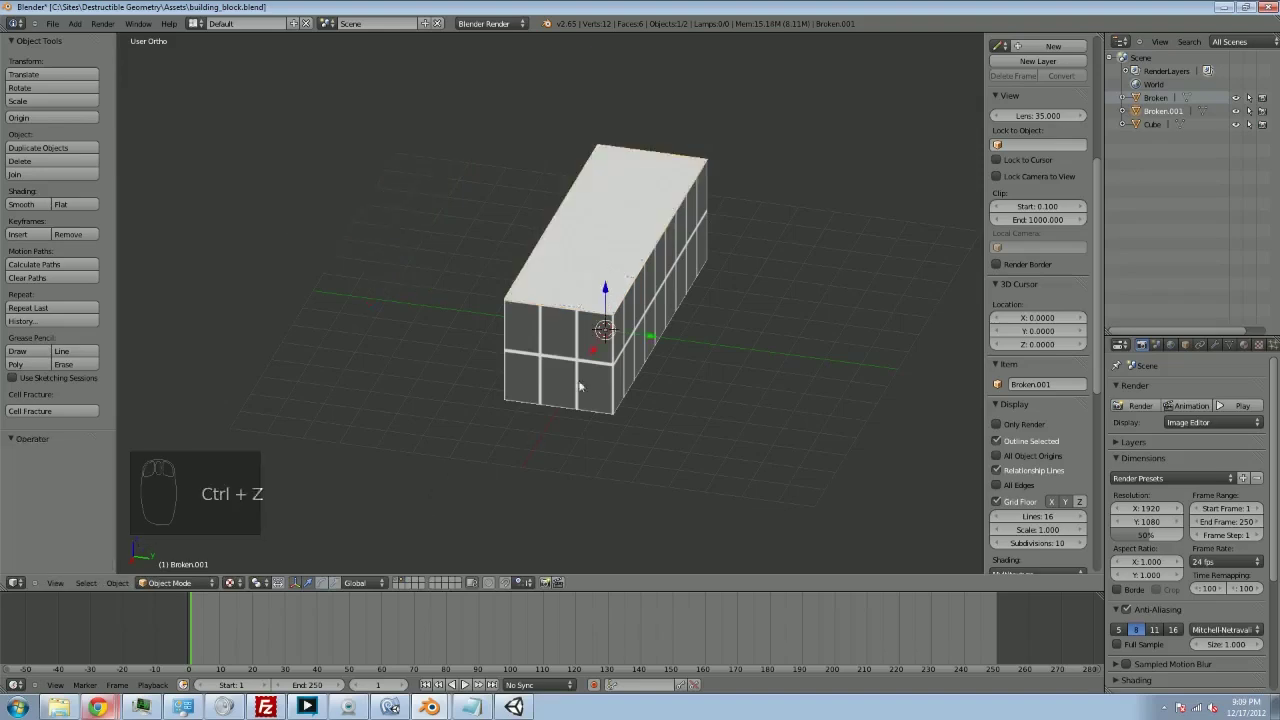
{"action": "key", "text": "ctrl+z"}
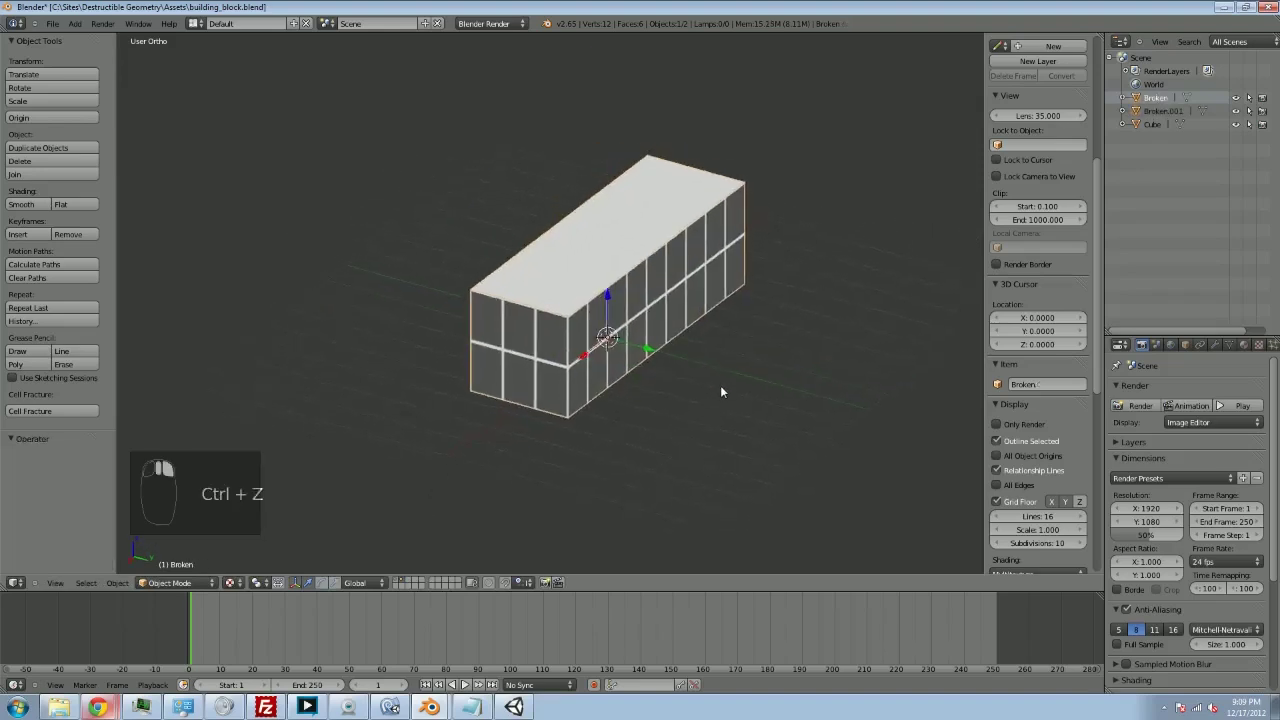
Step: Separate the first two remaining sides of Broken into their own objects
{"action": "key", "text": "Tab"}
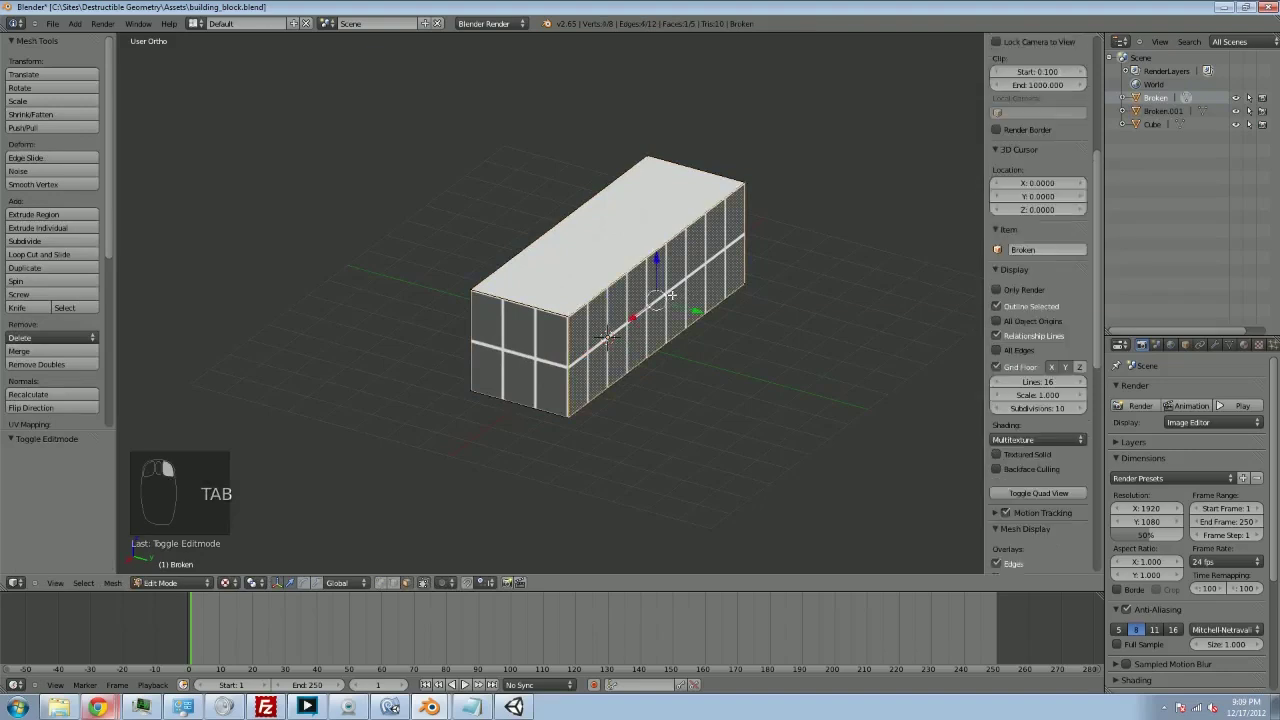
{"action": "key", "text": "p"}
{"action": "left_click", "coordinate": [668, 295]}
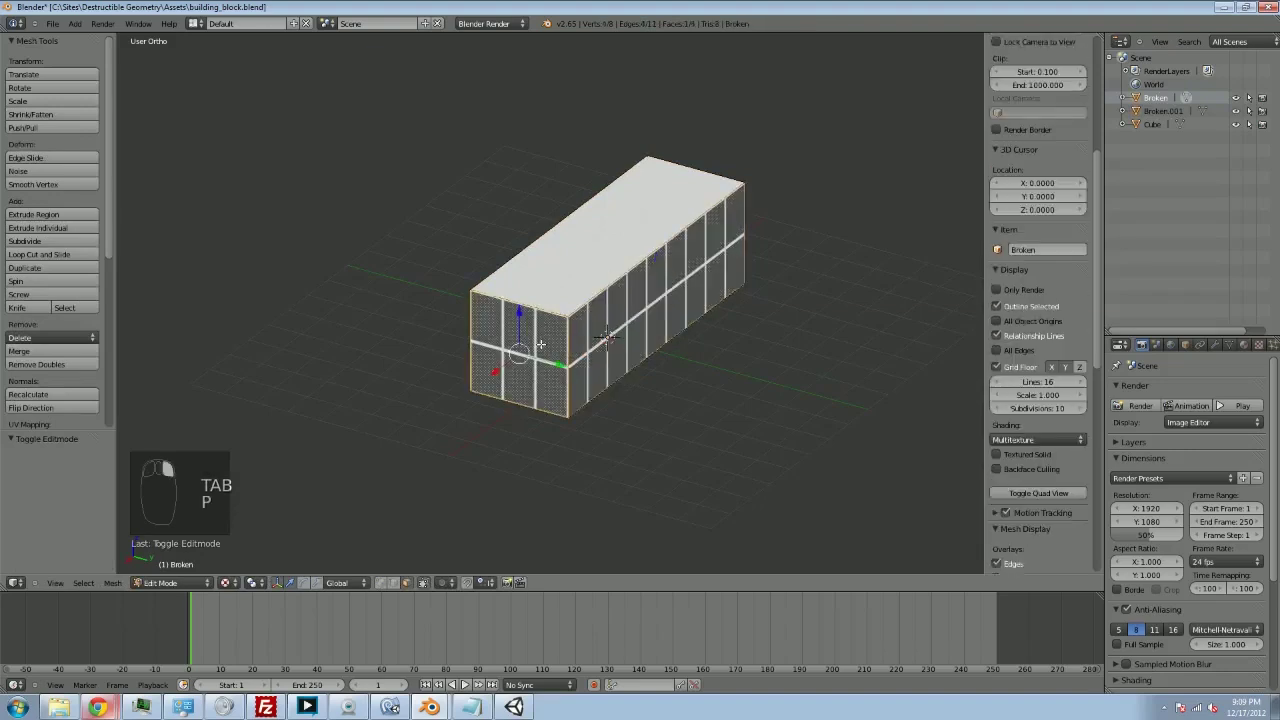
{"action": "key", "text": "p"}
{"action": "left_click", "coordinate": [540, 344]}
Step: Separate the last three side faces, ending with Broken.006, and return to Object Mode
{"action": "mouse_move", "coordinate": [540, 344]}
{"action": "middle_mouse_down"}
{"action": "mouse_move", "coordinate": [538, 283]}
{"action": "mouse_move", "coordinate": [377, 313]}
{"action": "mouse_move", "coordinate": [539, 351]}
{"action": "middle_mouse_up"}
{"action": "key", "text": "p"}
{"action": "left_click", "coordinate": [538, 281]}
{"action": "key", "text": "p"}
{"action": "left_click", "coordinate": [377, 313]}
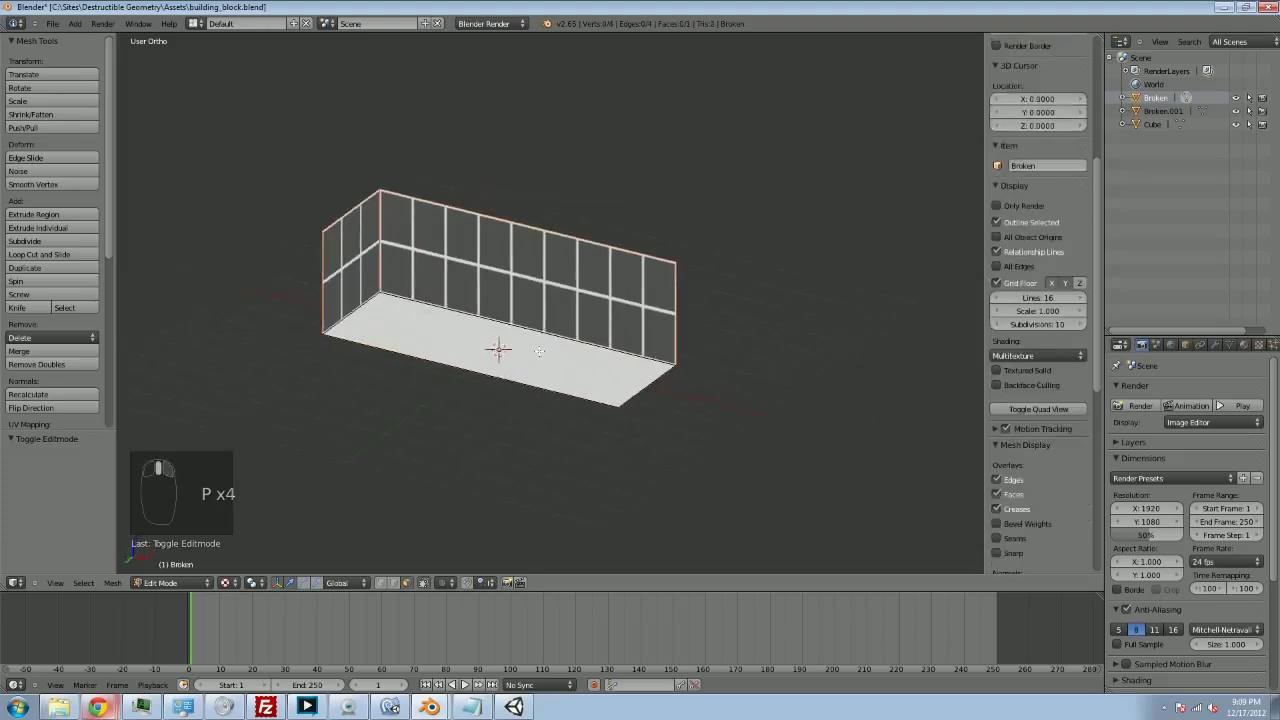
{"action": "key", "text": "p"}
{"action": "left_click", "coordinate": [539, 351]}
{"action": "key", "text": "Tab"}
{"action": "middle_click_drag", "start_coordinate": [846, 303], "coordinate": [727, 367]}
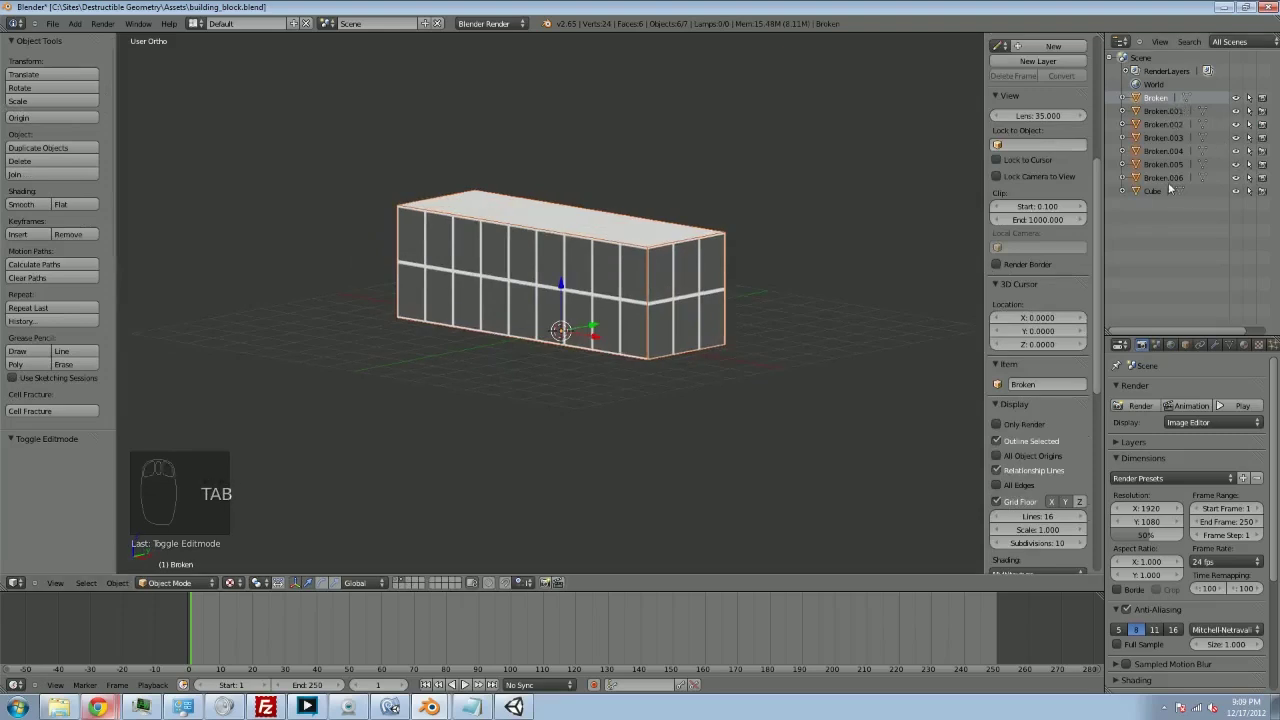
{"action": "left_click", "coordinate": [1140, 98]}
{"action": "key", "text": "g"}
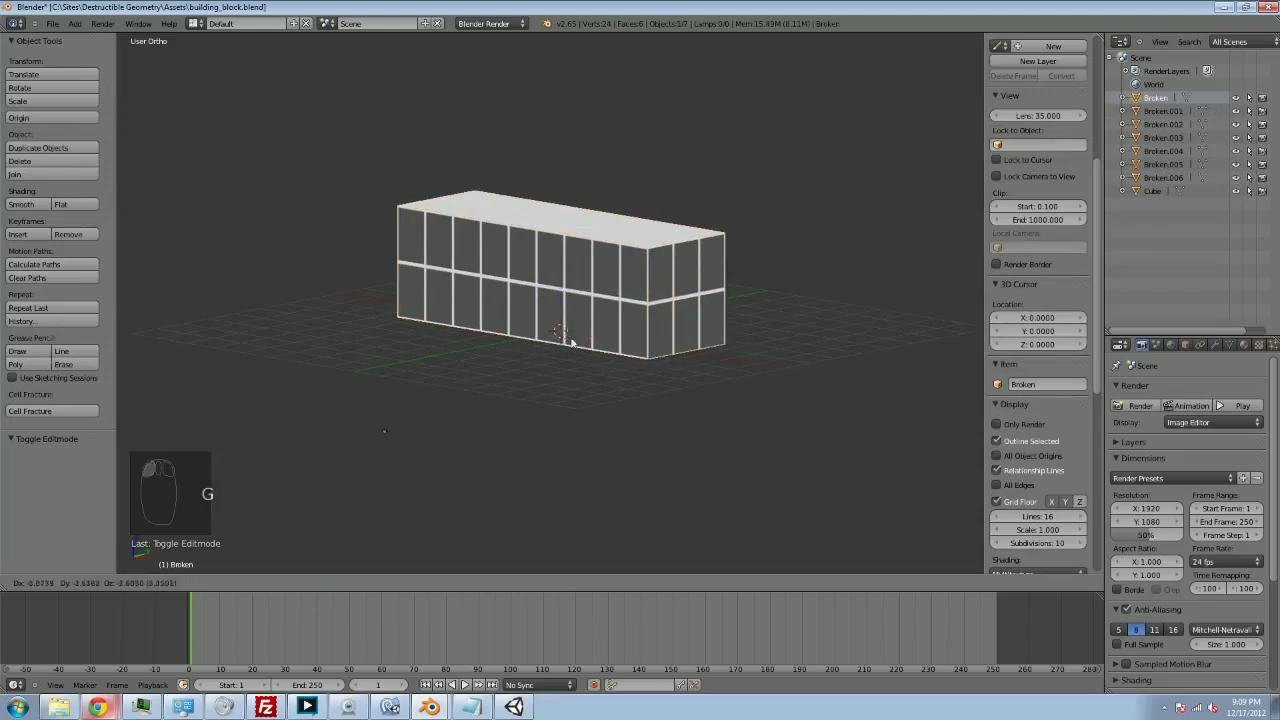
{"action": "right_click", "coordinate": [770, 326]}
{"action": "key", "text": "x"}
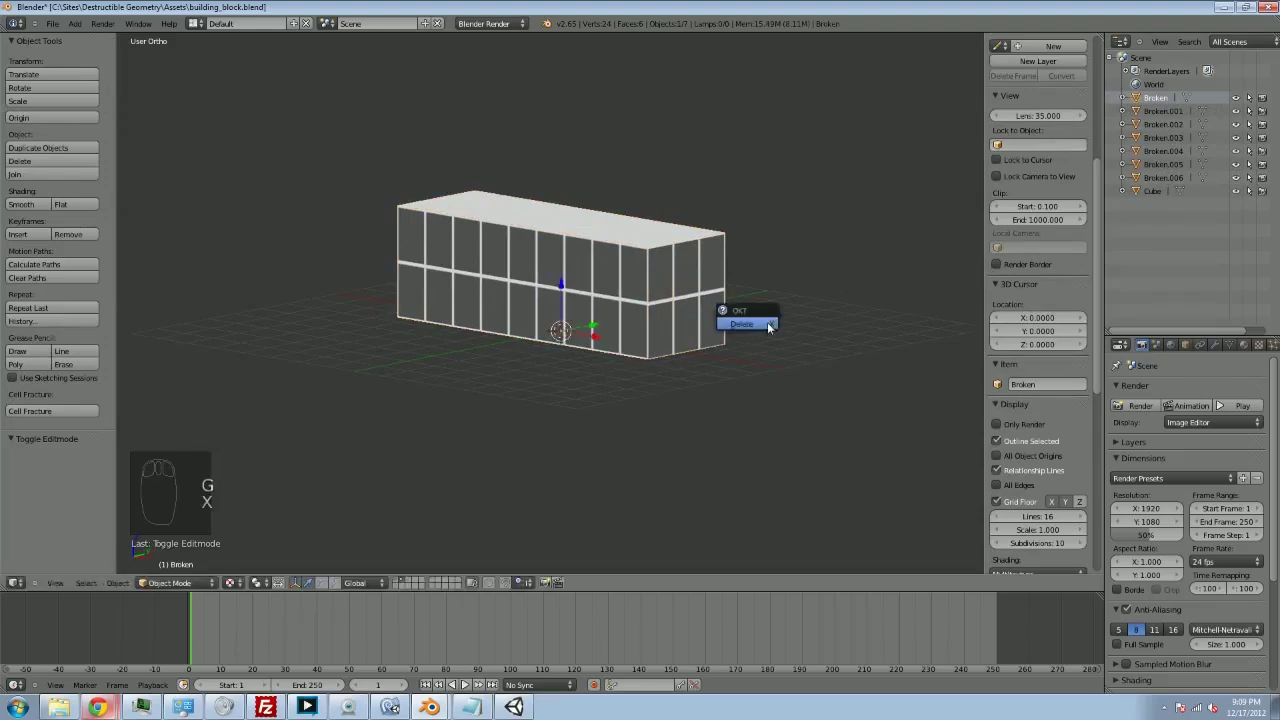
{"action": "left_click", "coordinate": [762, 324]}
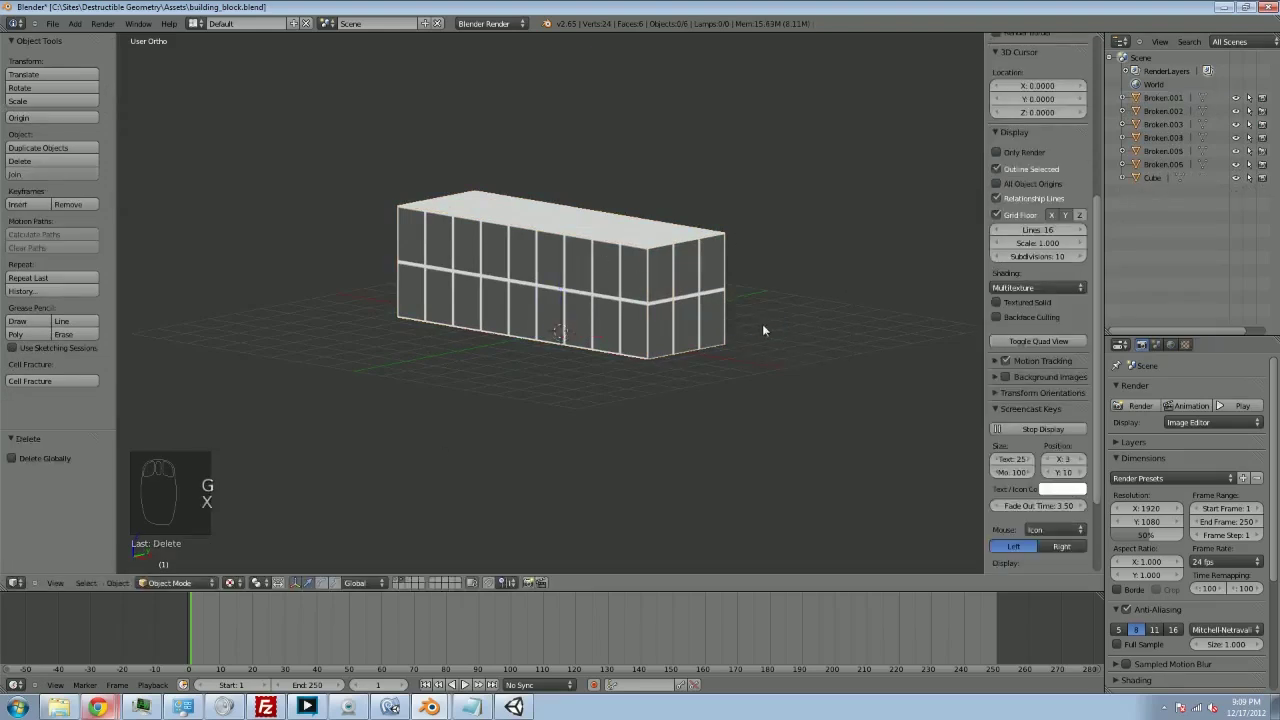
{"action": "left_click", "coordinate": [1162, 97]}
{"action": "middle_click_drag", "start_coordinate": [735, 253], "coordinate": [641, 251]}
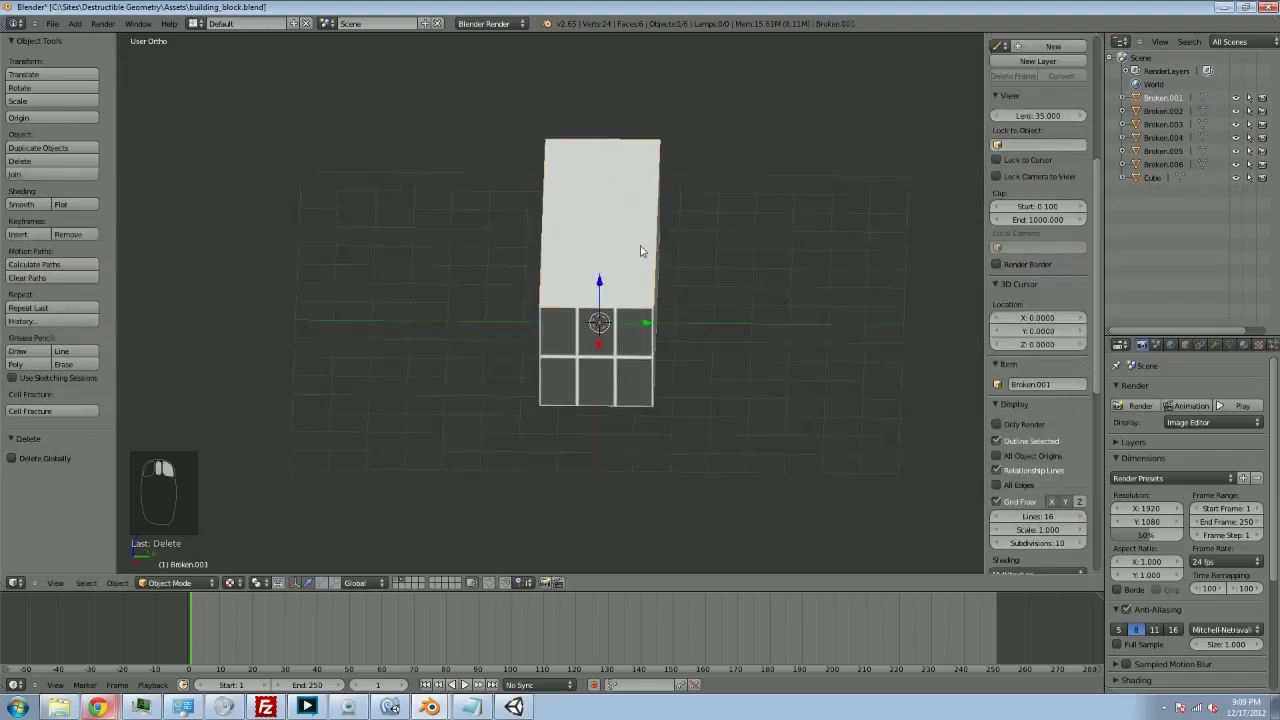
{"action": "right_click", "coordinate": [612, 374]}
{"action": "key", "text": "g"}
{"action": "key", "text": "Escape"}
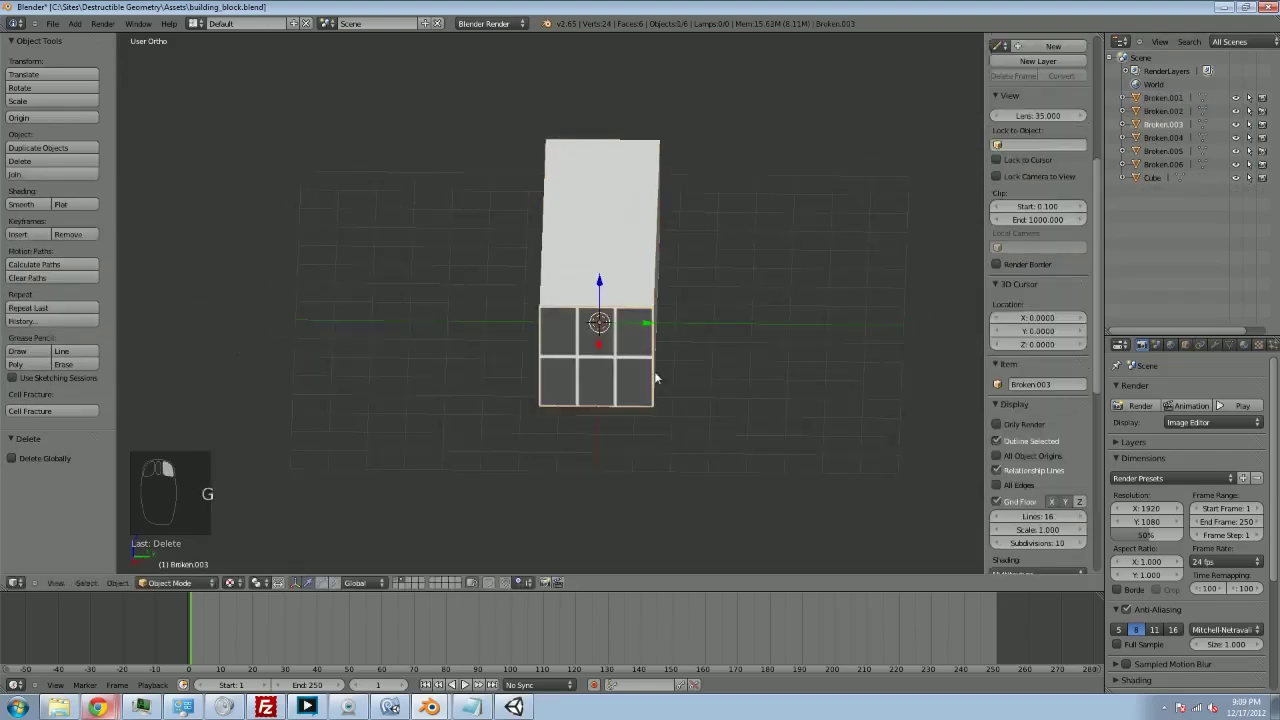
{"action": "middle_click_drag", "start_coordinate": [600, 330], "coordinate": [640, 285]}
{"action": "right_click", "coordinate": [643, 280]}
{"action": "key", "text": "g"}
{"action": "key", "text": "g"}
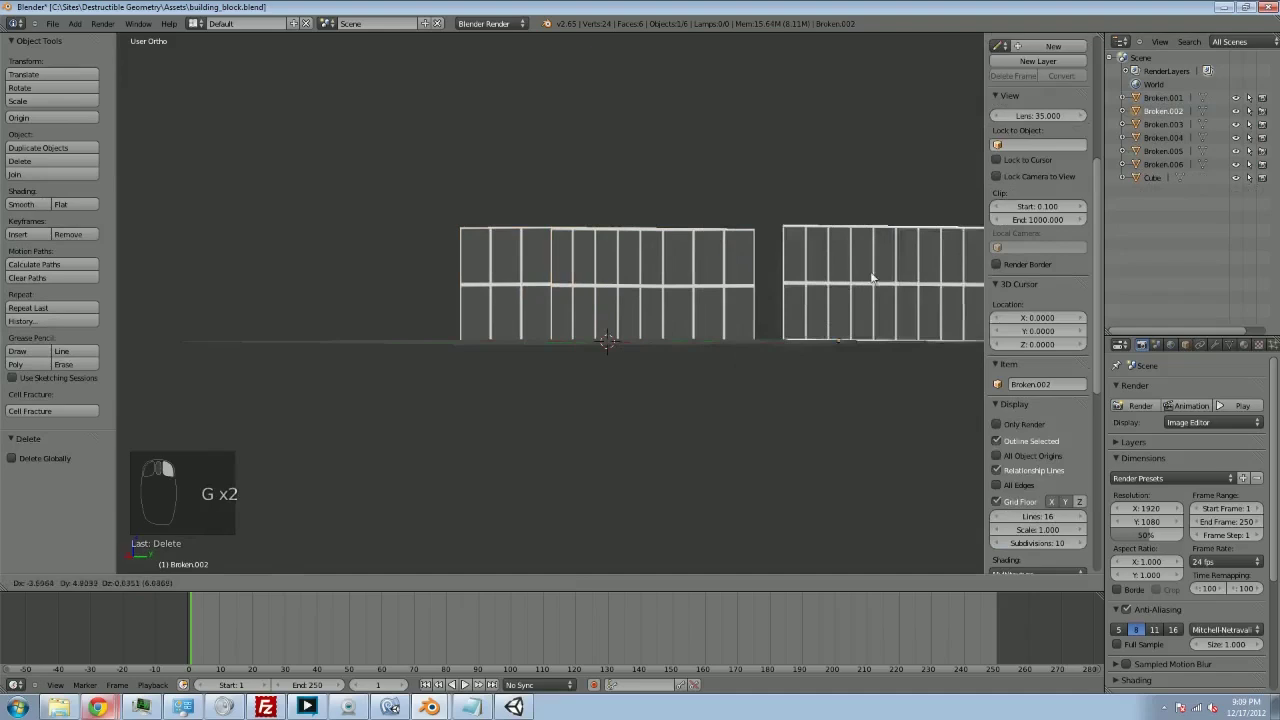
{"action": "right_click", "coordinate": [920, 290]}
{"action": "middle_click_drag", "start_coordinate": [920, 290], "coordinate": [643, 268]}
{"action": "scroll", "coordinate": [643, 268], "scroll_direction": "up", "scroll_amount": 2}
{"action": "scroll", "coordinate": [643, 268], "scroll_direction": "up", "scroll_amount": 1}
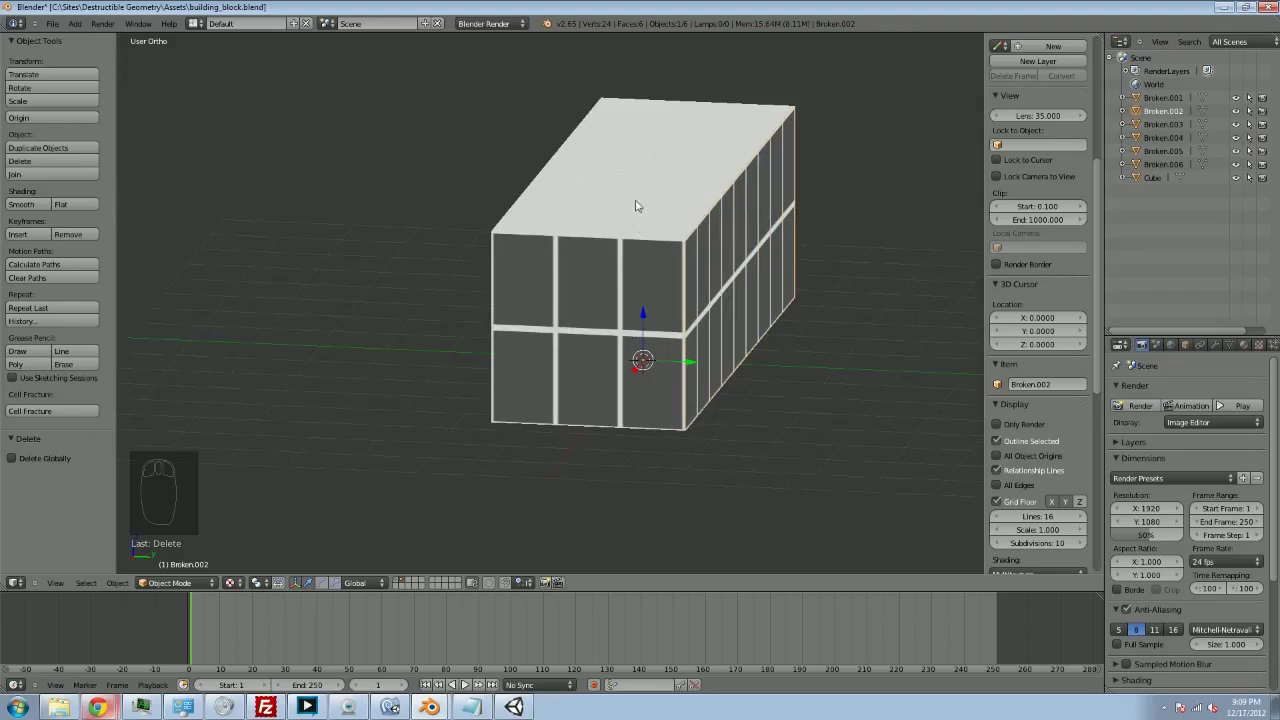
{"action": "key", "text": "g"}
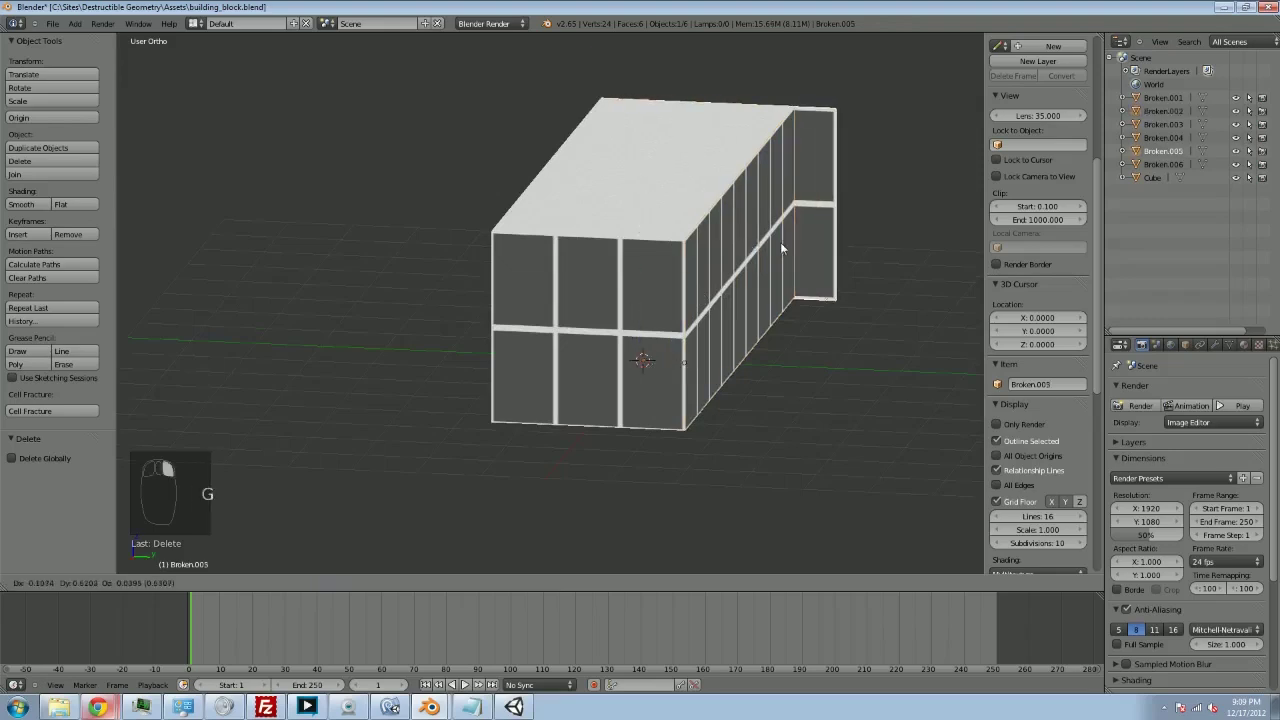
{"action": "right_click", "coordinate": [740, 280]}
{"action": "key", "text": "g"}
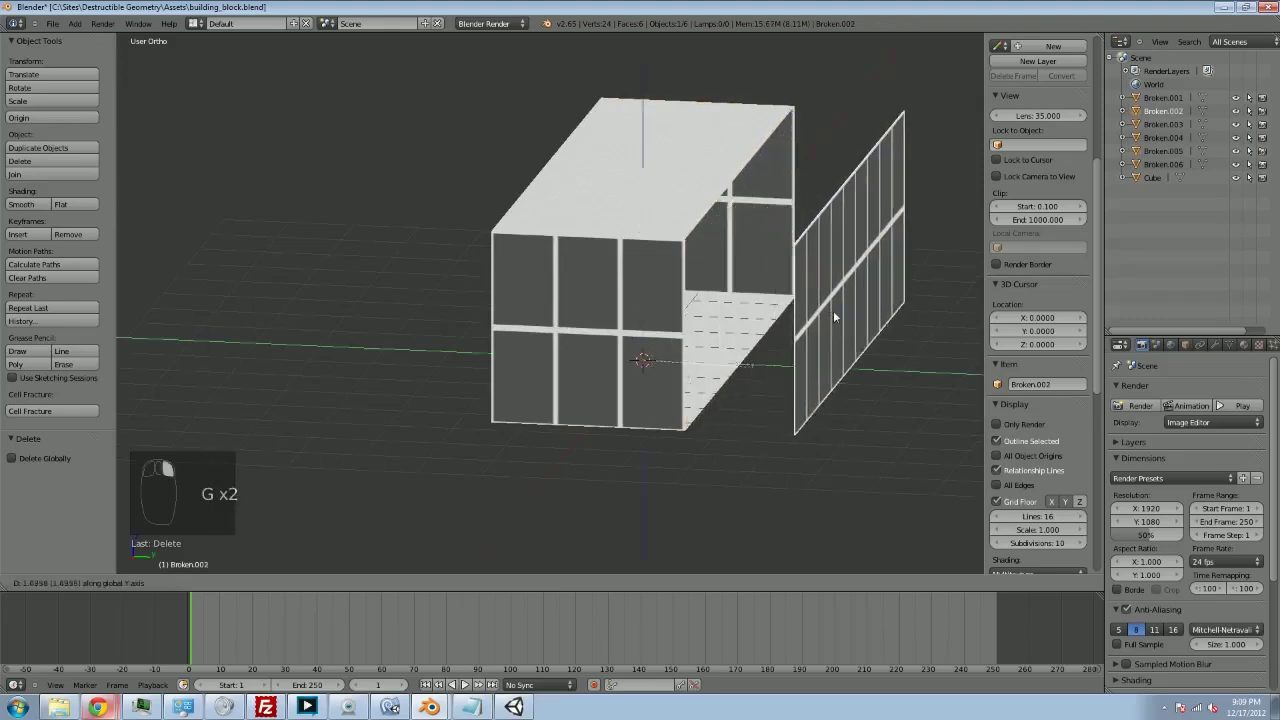
{"action": "right_click", "coordinate": [845, 315]}
{"action": "middle_click_drag", "start_coordinate": [848, 317], "coordinate": [716, 272]}
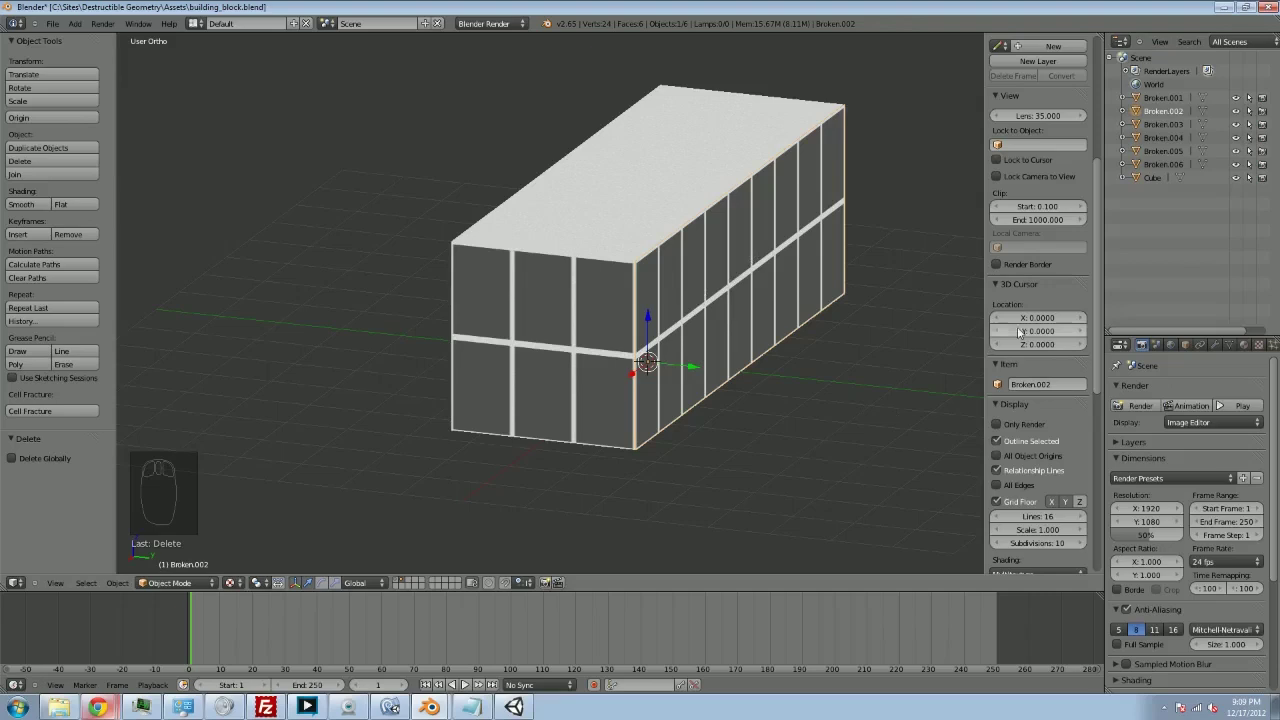
{"action": "scroll", "coordinate": [1035, 353], "scroll_direction": "down", "scroll_amount": 3}
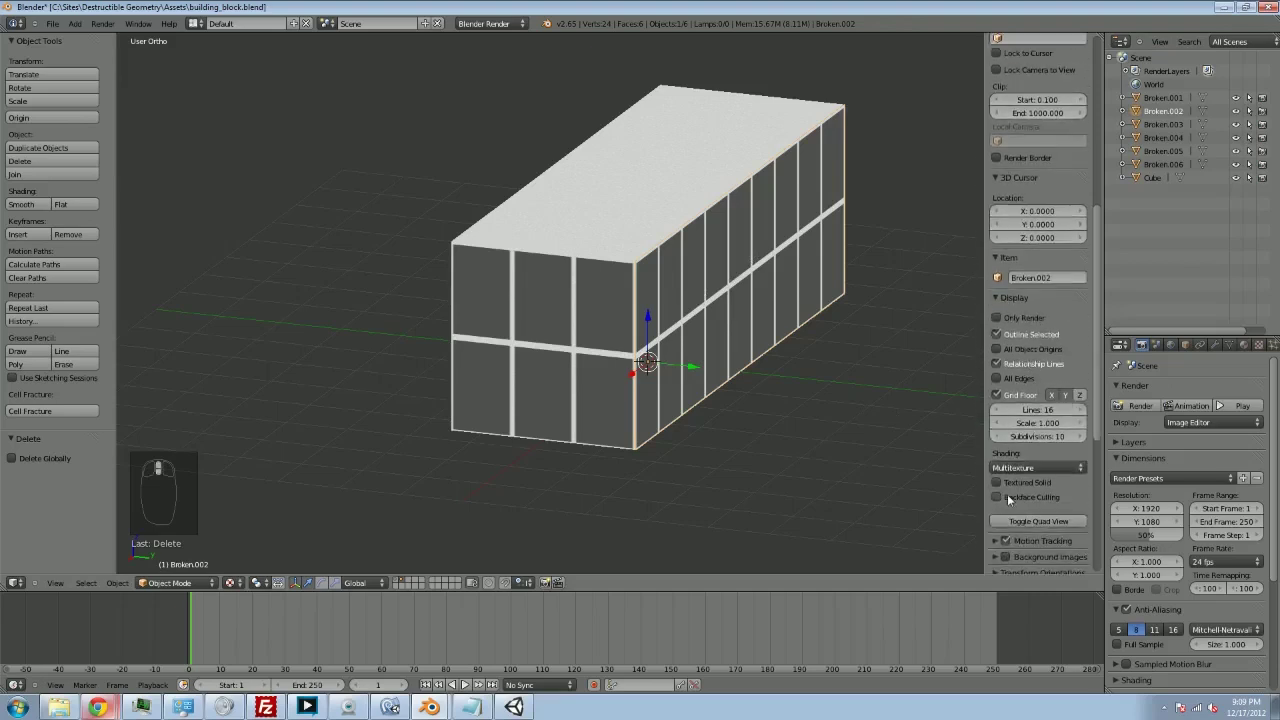
{"action": "left_click", "coordinate": [1007, 495]}
{"action": "key", "text": "g"}
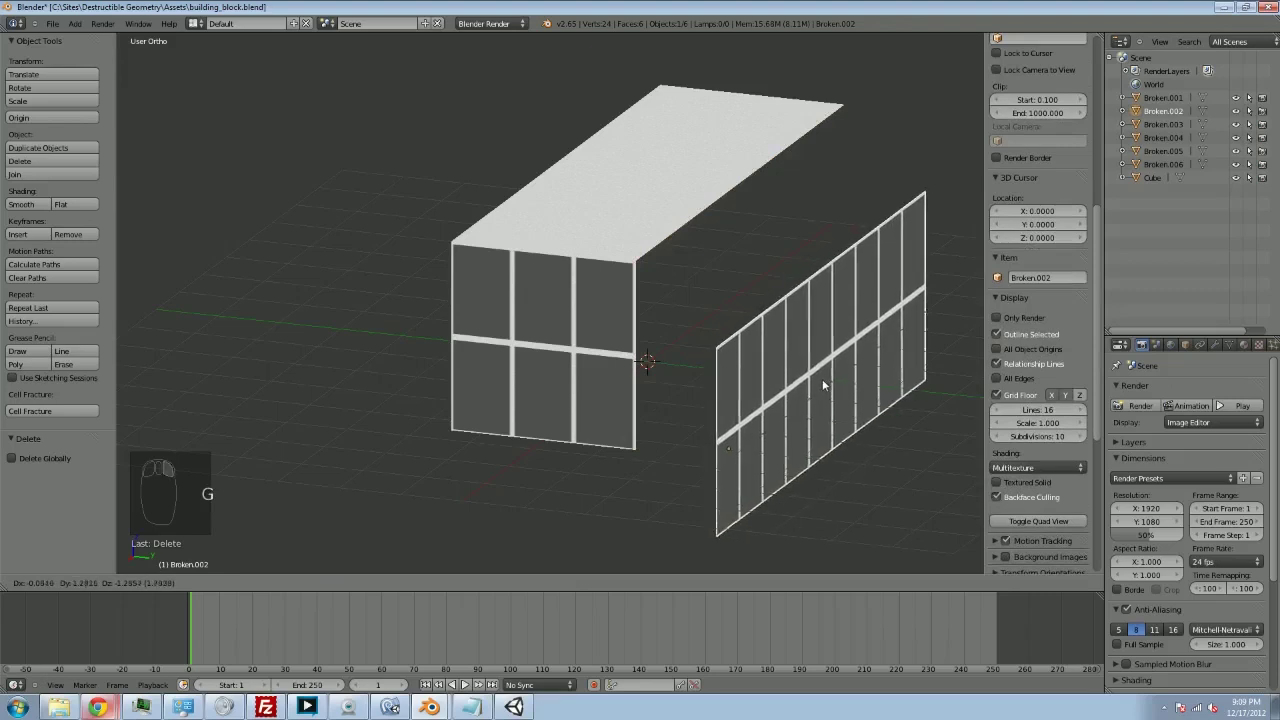
{"action": "right_click", "coordinate": [823, 385]}
{"action": "right_click", "coordinate": [840, 383]}
{"action": "middle_click_drag", "start_coordinate": [840, 383], "coordinate": [703, 314]}
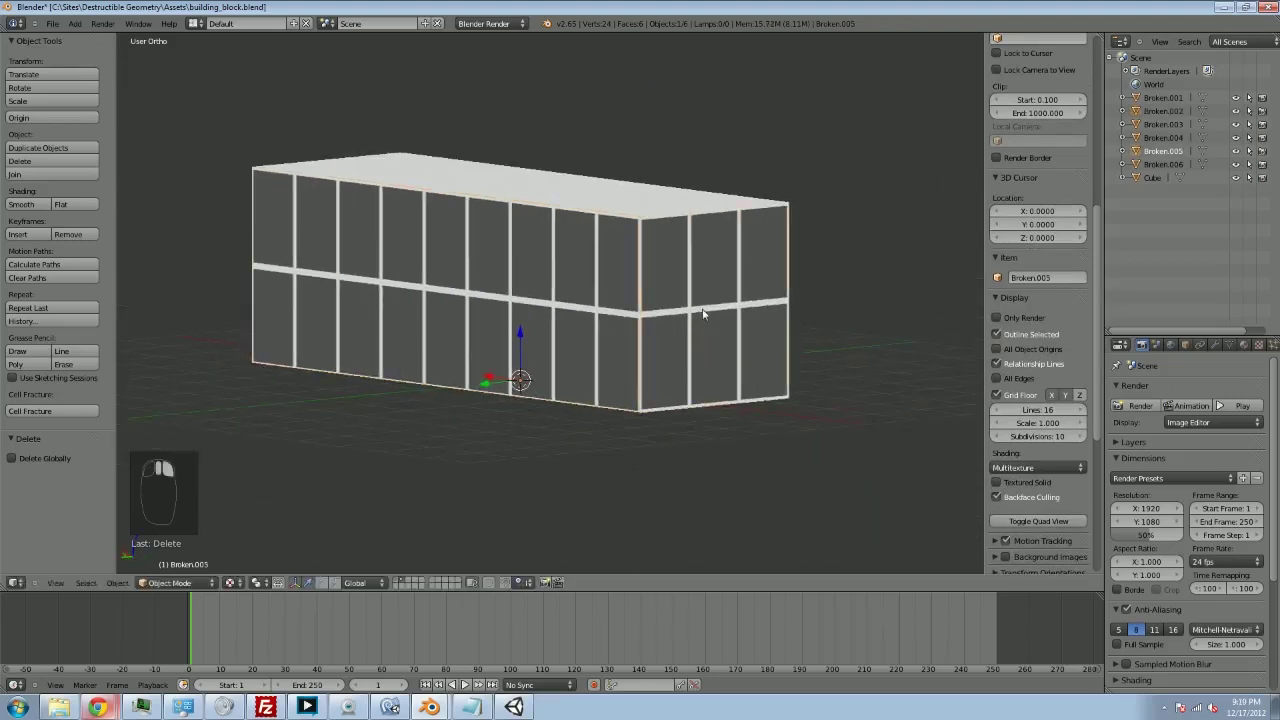
{"action": "key", "text": "g"}
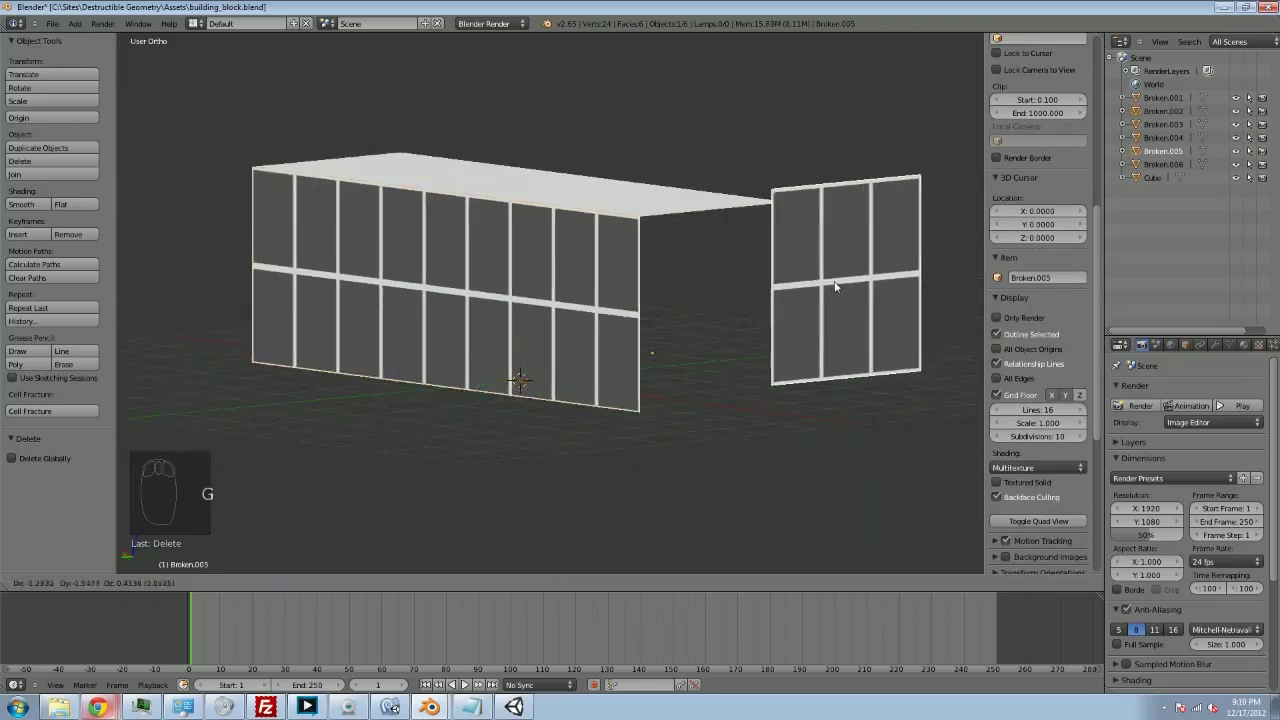
{"action": "left_click", "coordinate": [874, 162]}
{"action": "middle_click_drag", "start_coordinate": [874, 162], "coordinate": [780, 366]}
{"action": "key", "text": "ctrl+z"}
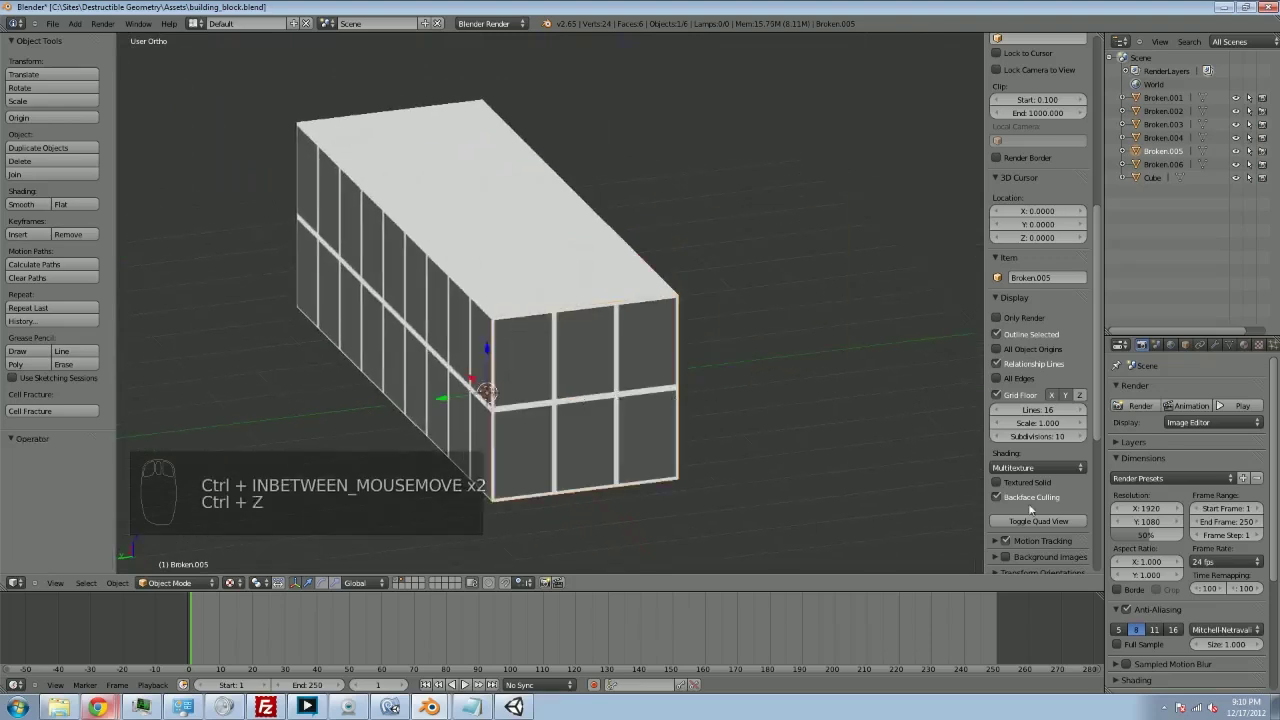
{"action": "middle_click_drag", "start_coordinate": [759, 470], "coordinate": [763, 419]}
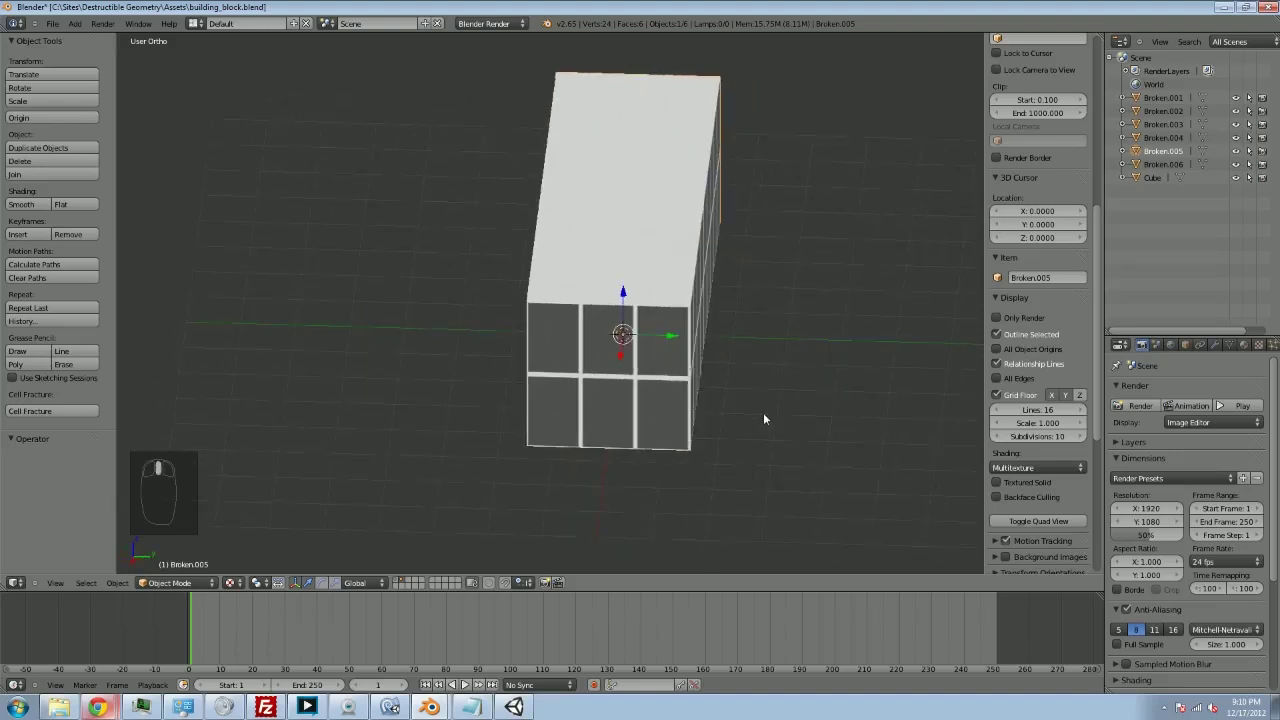
Step: Select the top slab Broken.001 and switch the viewport to wireframe
{"action": "right_click", "coordinate": [654, 243]}
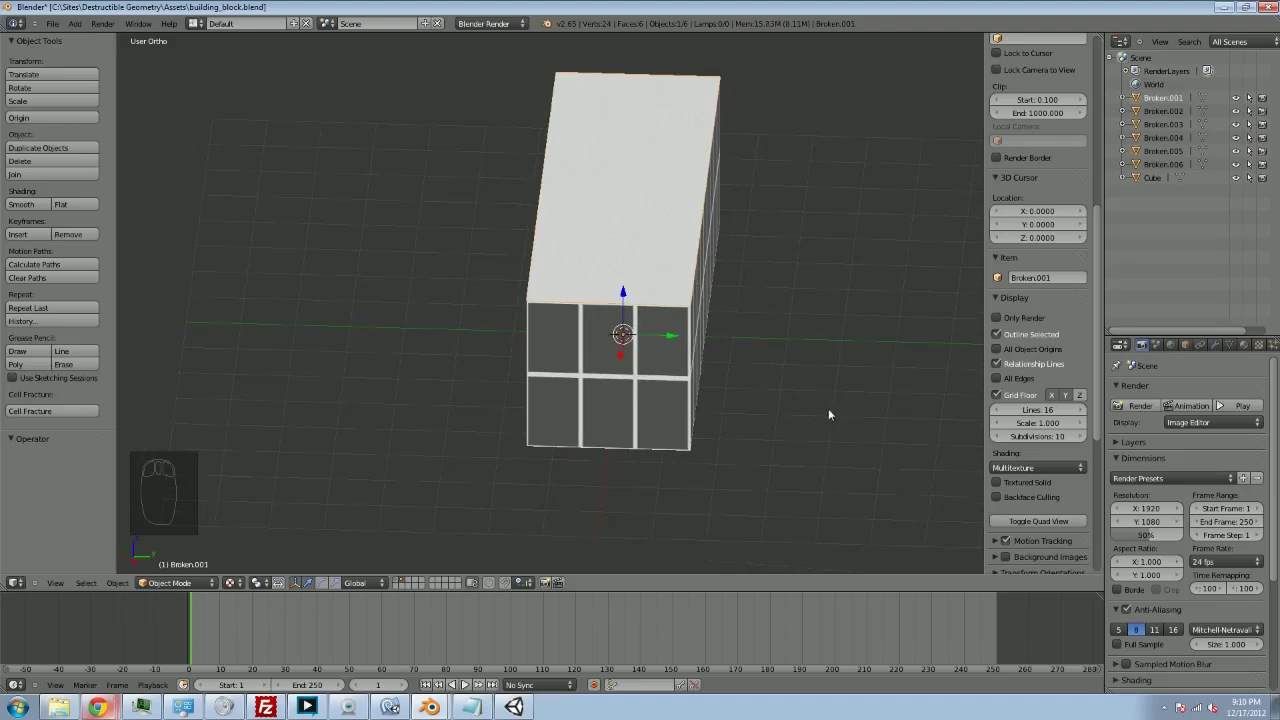
{"action": "middle_click_drag", "start_coordinate": [794, 377], "coordinate": [689, 216]}
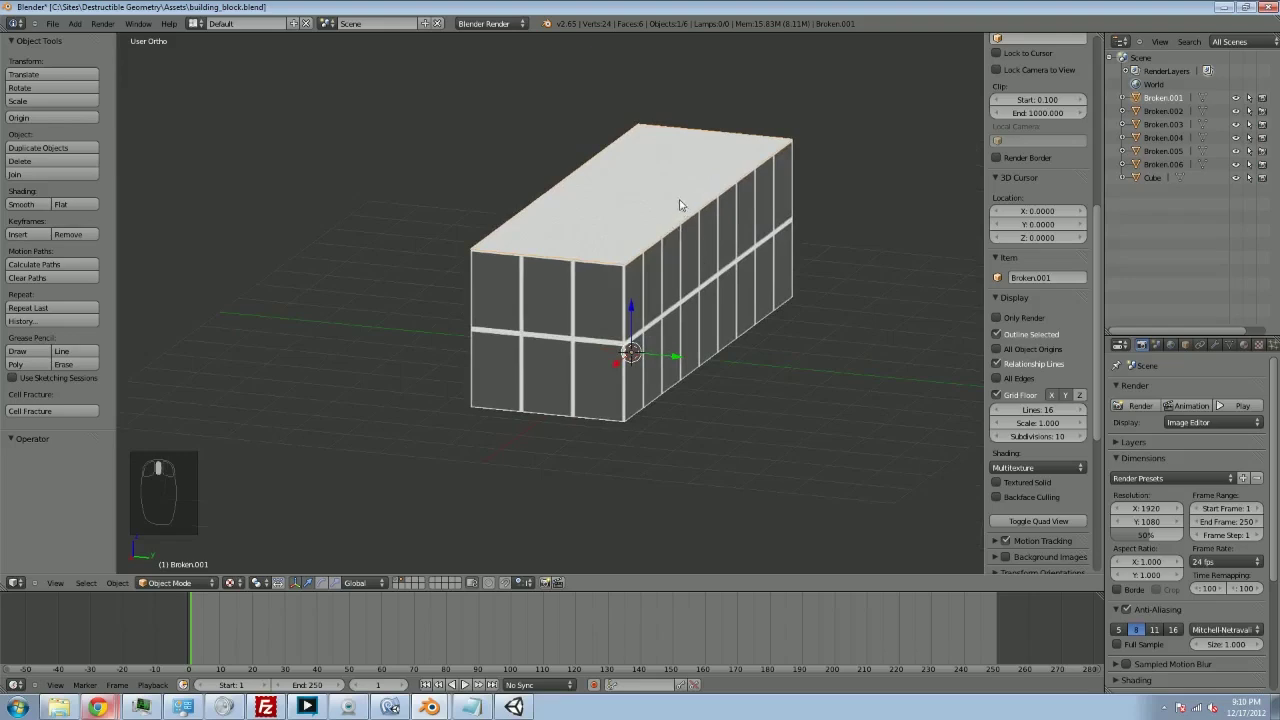
{"action": "right_click", "coordinate": [662, 206]}
{"action": "right_click", "coordinate": [636, 210]}
{"action": "key", "text": "z"}
{"action": "mouse_move", "coordinate": [551, 297]}
{"action": "middle_mouse_down"}
{"action": "mouse_move", "coordinate": [574, 306]}
{"action": "mouse_move", "coordinate": [557, 290]}
{"action": "middle_mouse_up"}
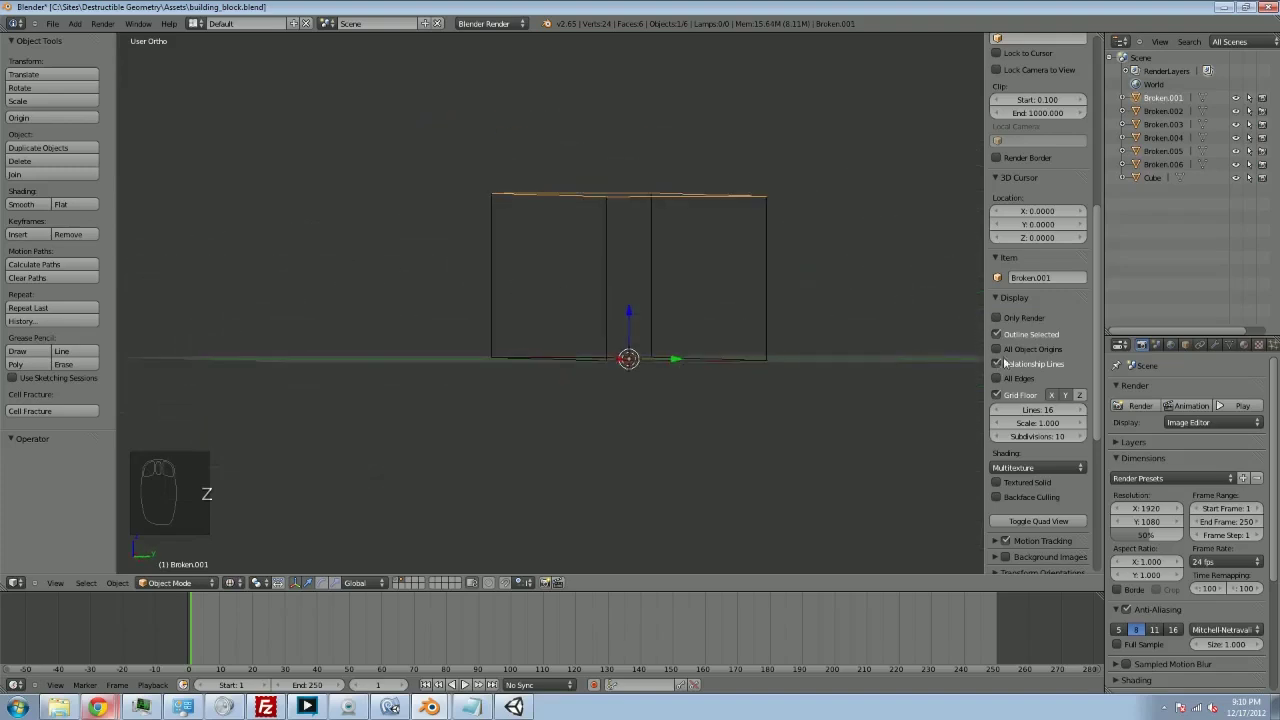
{"action": "middle_click_drag", "start_coordinate": [760, 390], "coordinate": [1222, 359]}
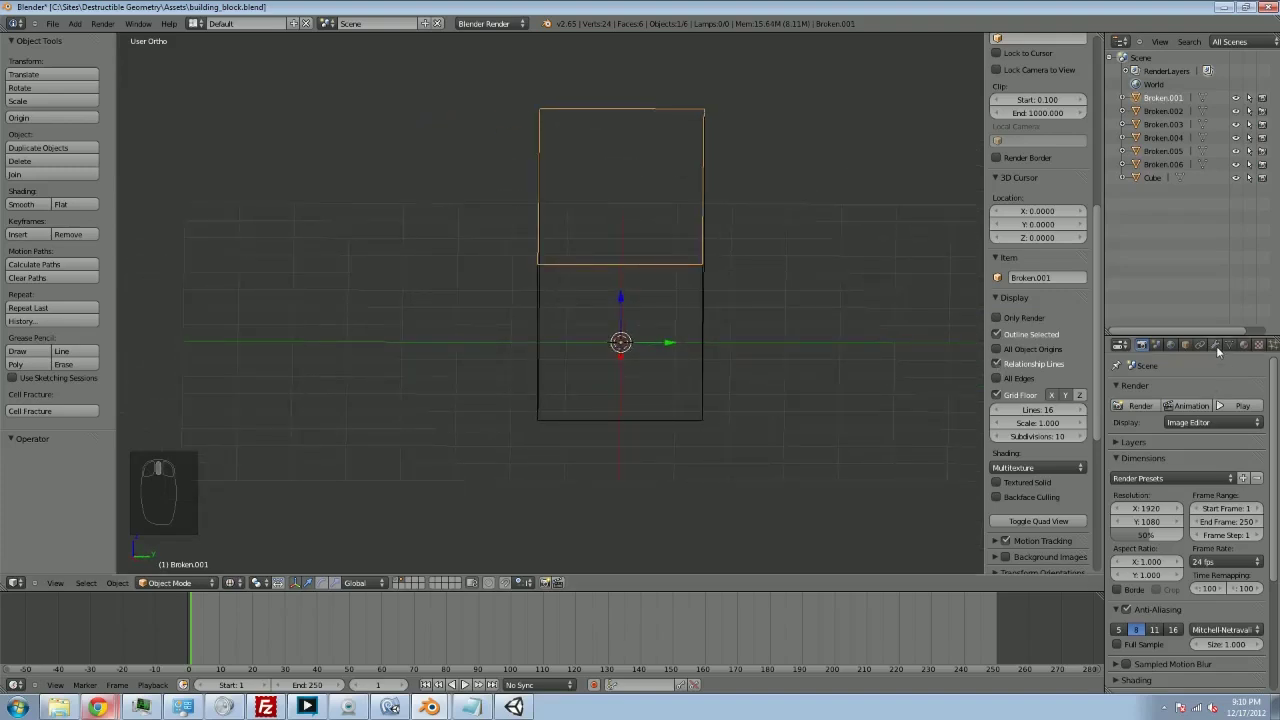
Step: Add a Solidify modifier to Broken.001 with thickness 0.1
{"action": "left_click", "coordinate": [1216, 345]}
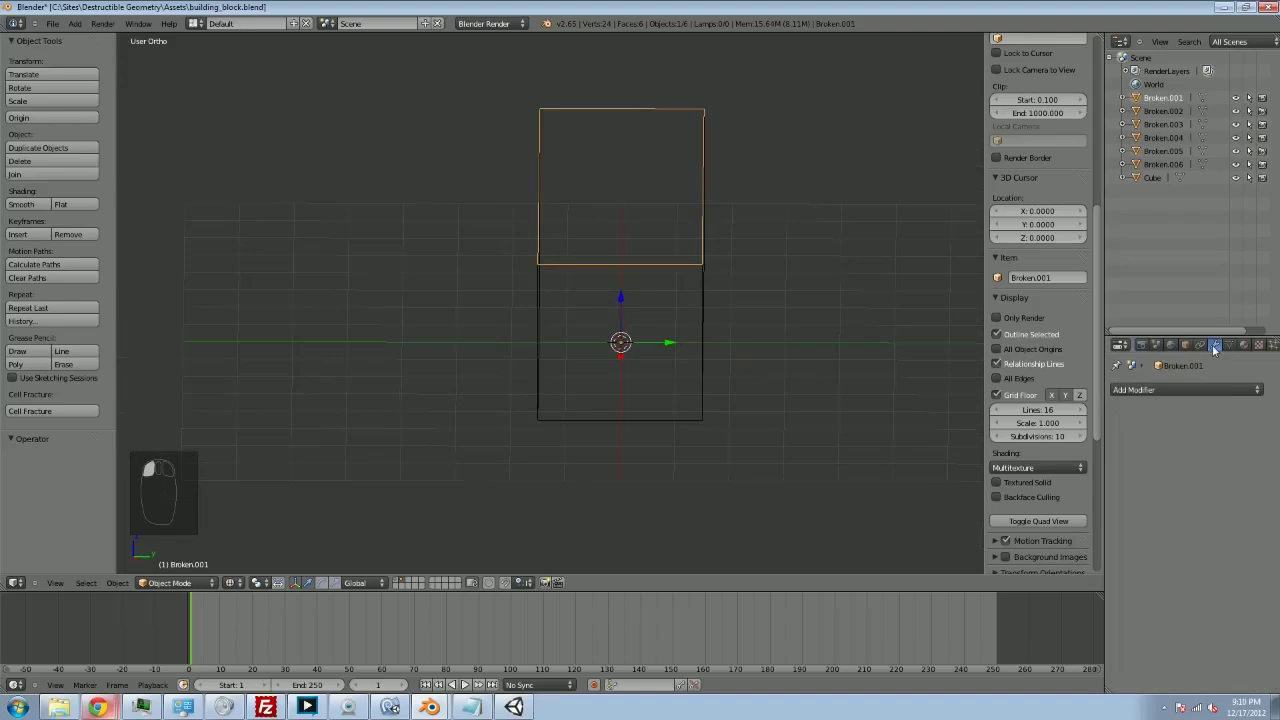
{"action": "middle_click_drag", "start_coordinate": [860, 336], "coordinate": [1071, 395]}
{"action": "left_click", "coordinate": [1160, 390]}
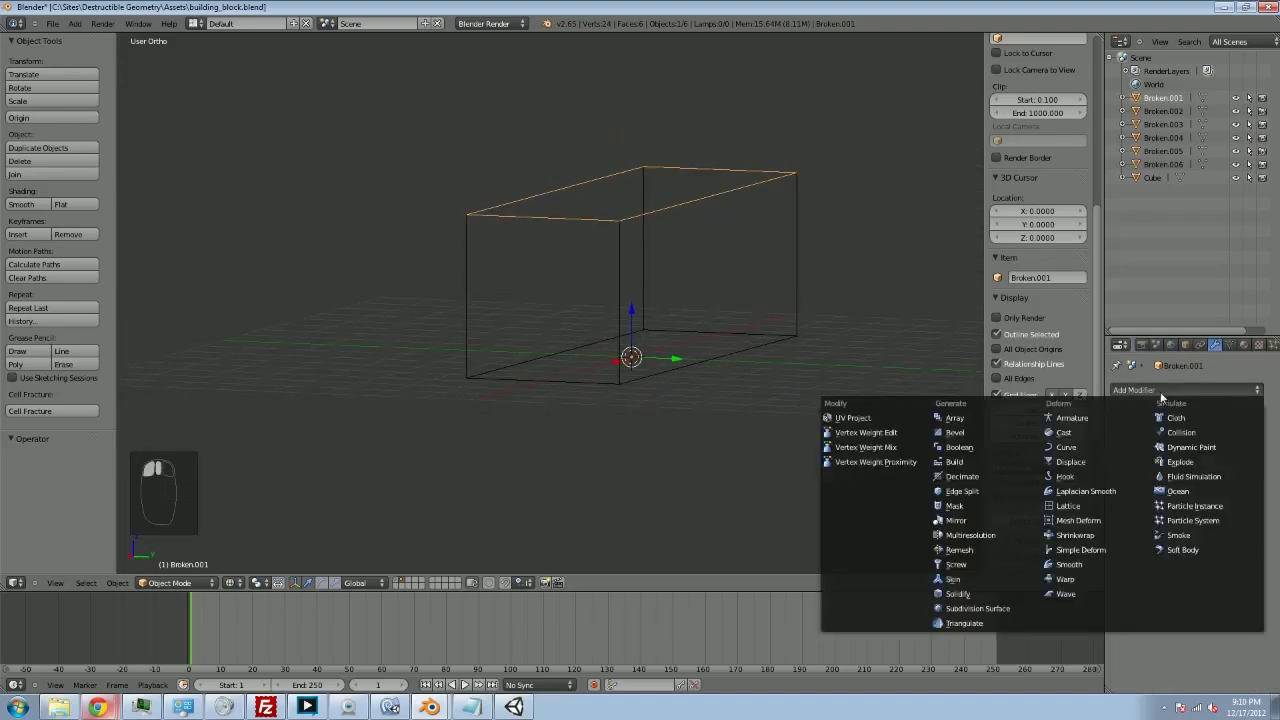
{"action": "left_click", "coordinate": [955, 594]}
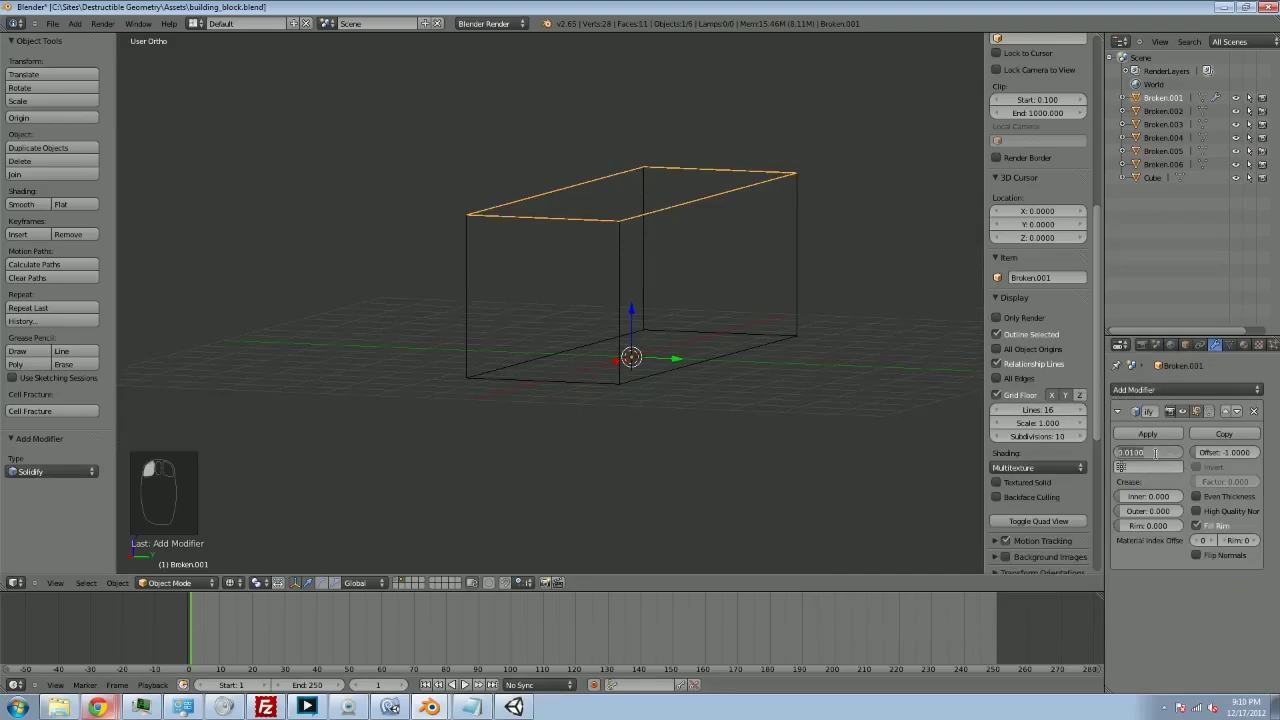
{"action": "key", "text": "Return"}
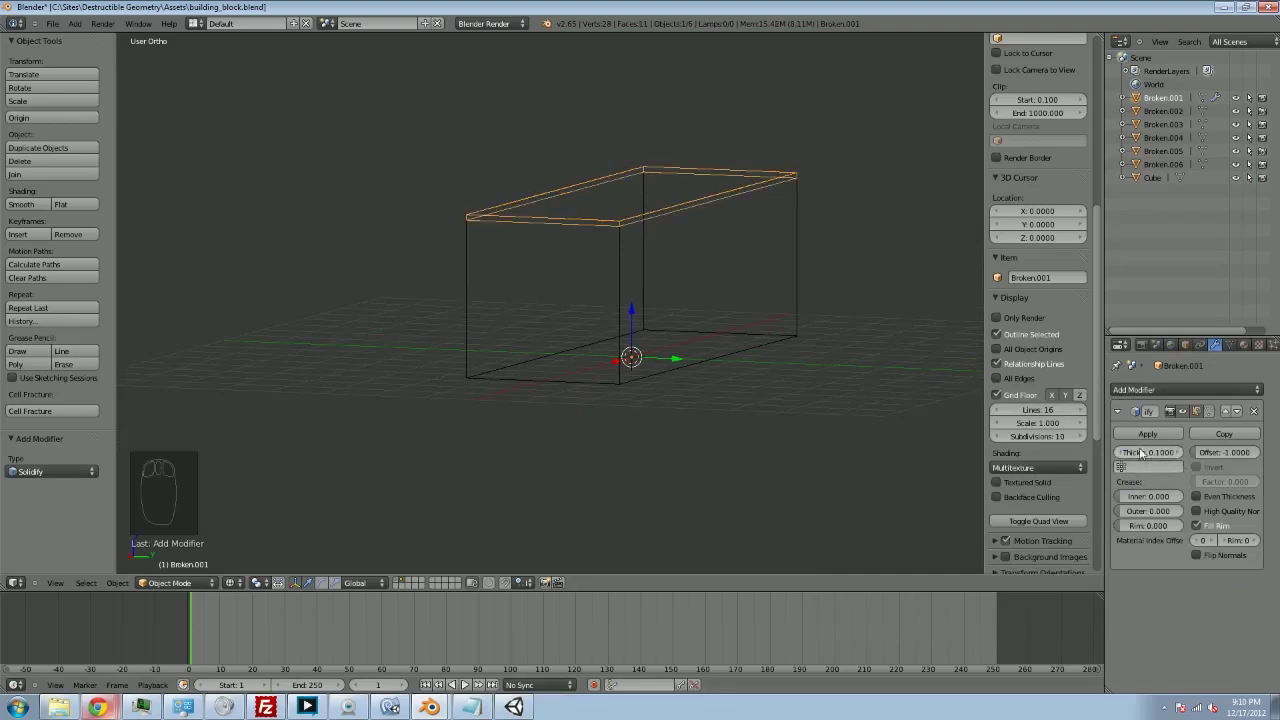
{"action": "mouse_move", "coordinate": [1140, 455]}
{"action": "left_mouse_down"}
{"action": "mouse_move", "coordinate": [1275, 442]}
{"action": "mouse_move", "coordinate": [1133, 458]}
{"action": "left_mouse_up"}
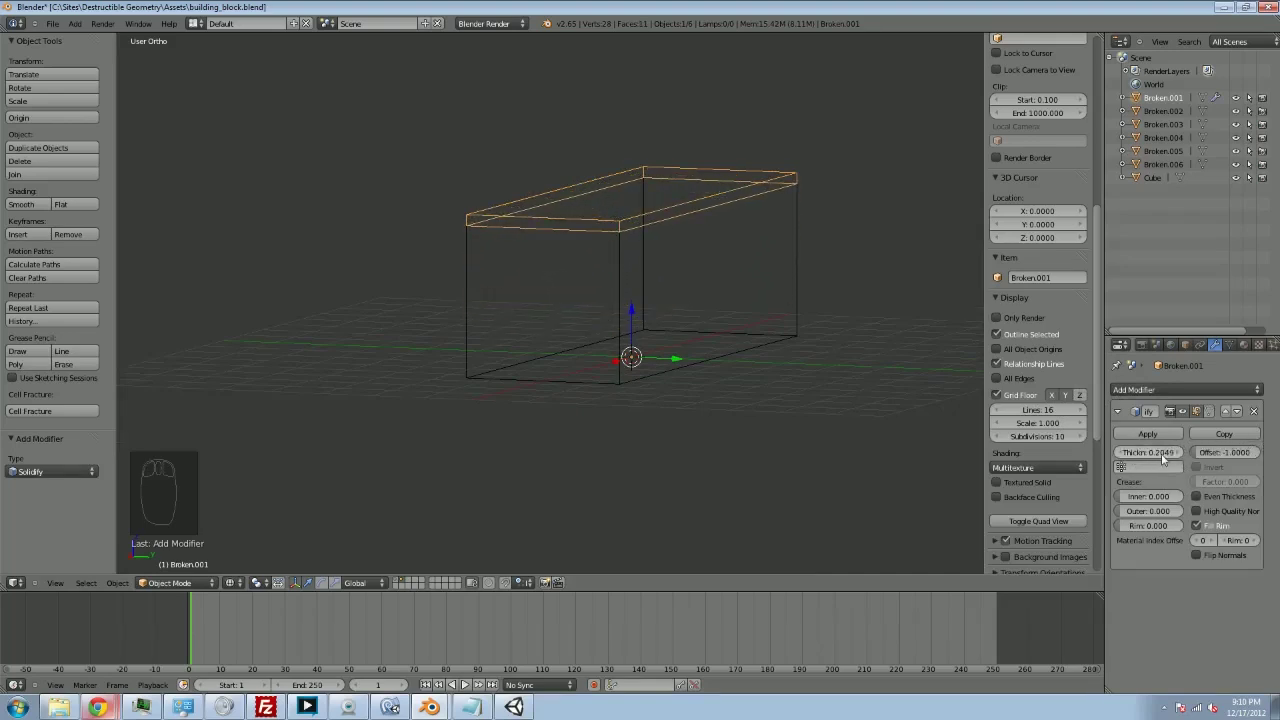
{"action": "type", "text": "0.1"}
{"action": "key", "text": "Return"}
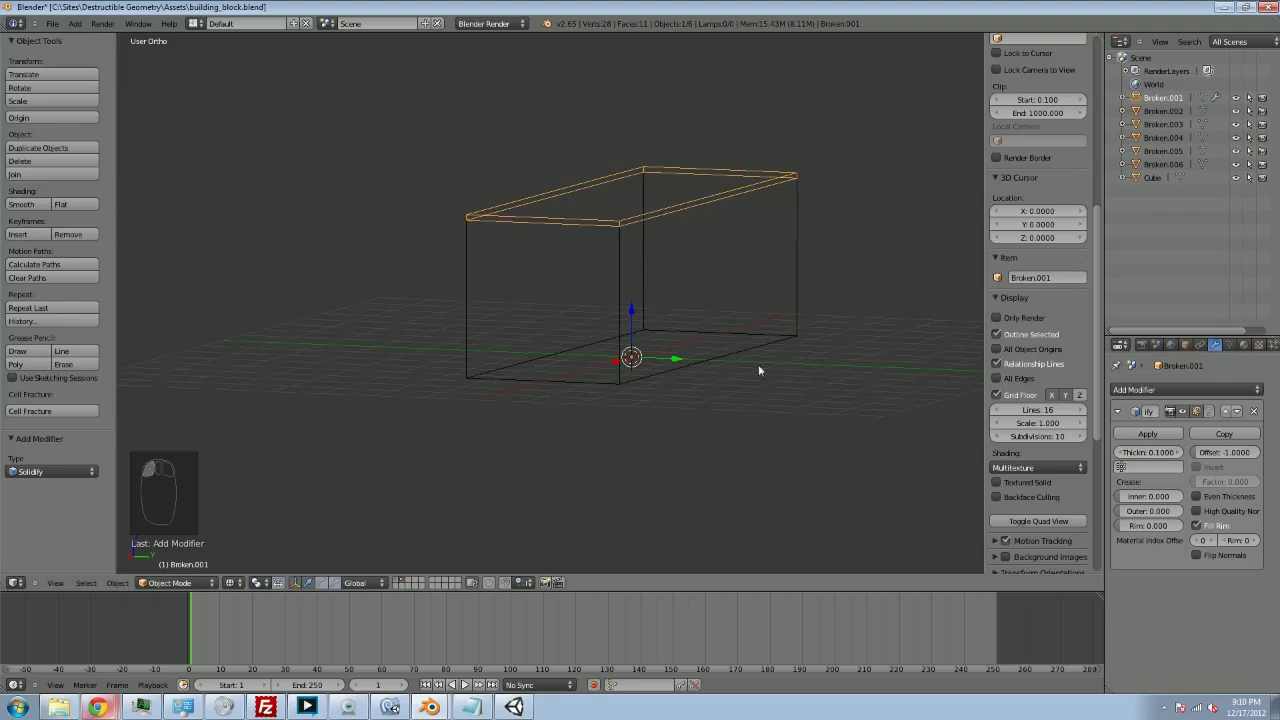
Step: Return to solid shading and check the slab with a cancelled move
{"action": "key", "text": "z"}
{"action": "key", "text": "g"}
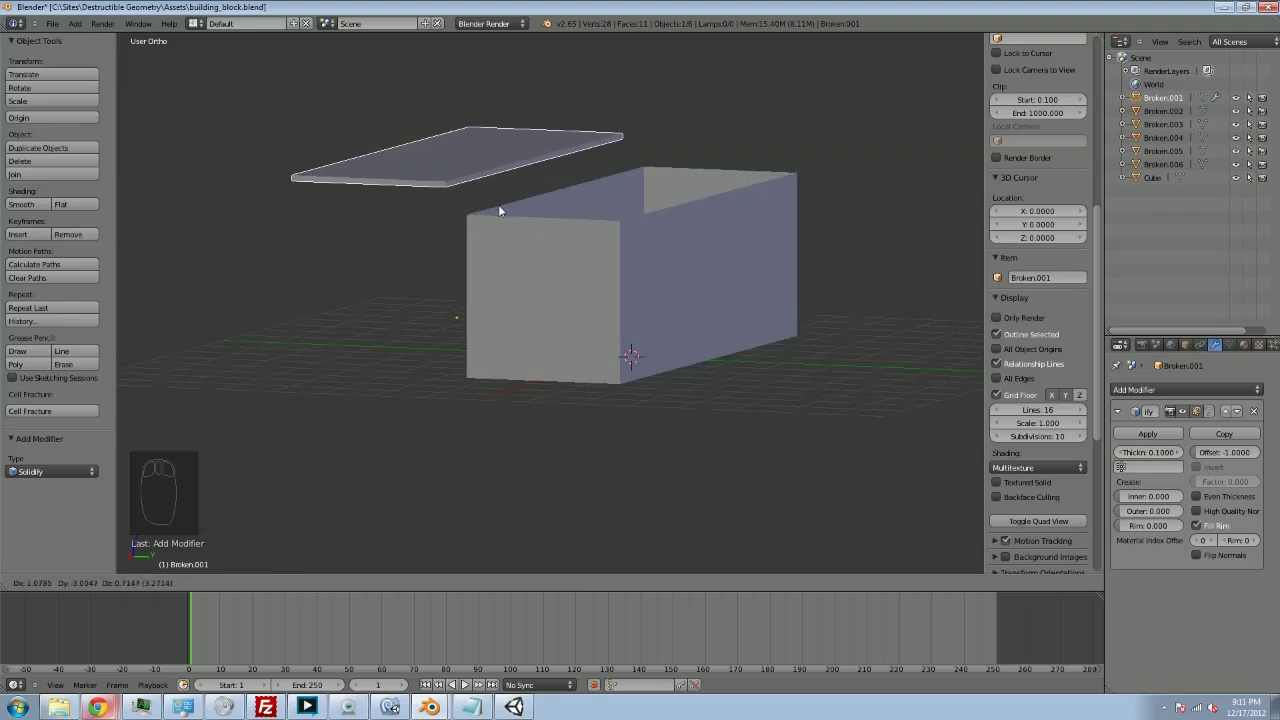
{"action": "right_click", "coordinate": [498, 206]}
{"action": "mouse_move", "coordinate": [727, 341]}
{"action": "middle_mouse_down"}
{"action": "mouse_move", "coordinate": [771, 343]}
{"action": "mouse_move", "coordinate": [723, 343]}
{"action": "middle_mouse_up"}
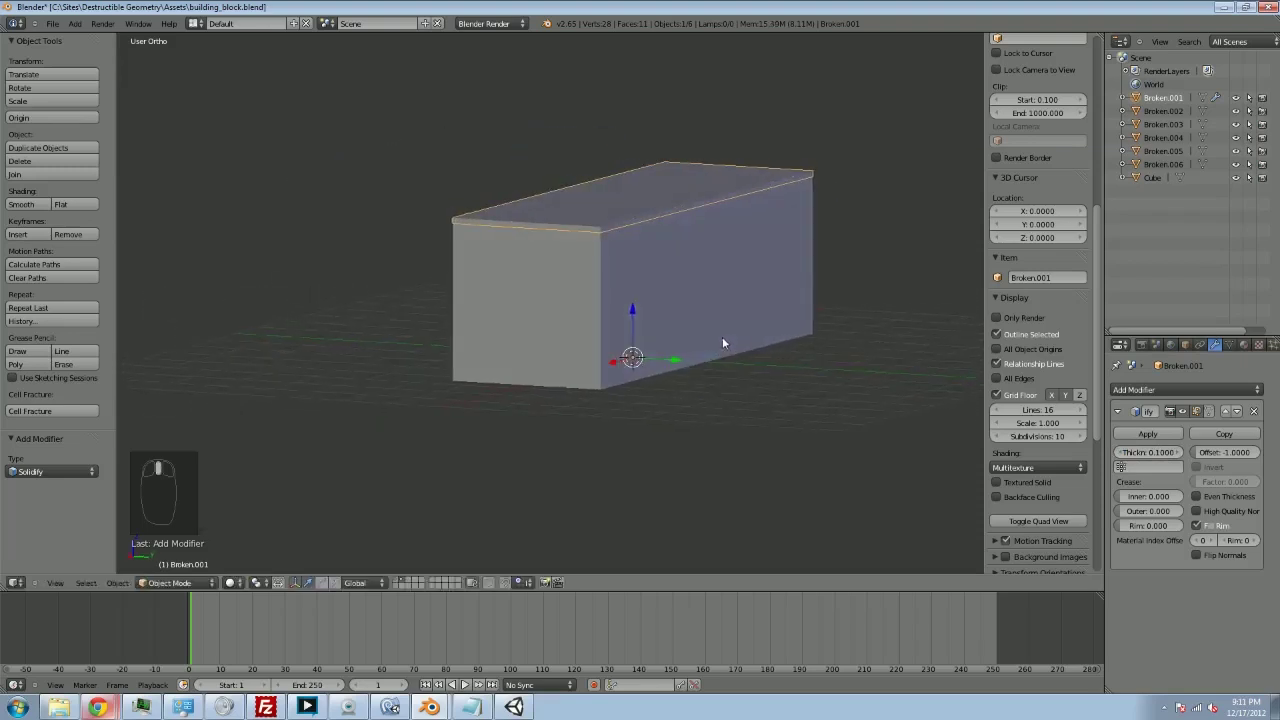
Step: Add Solidify modifiers with 0.1 thickness to Broken.002 and Broken.003
{"action": "right_click", "coordinate": [718, 278]}
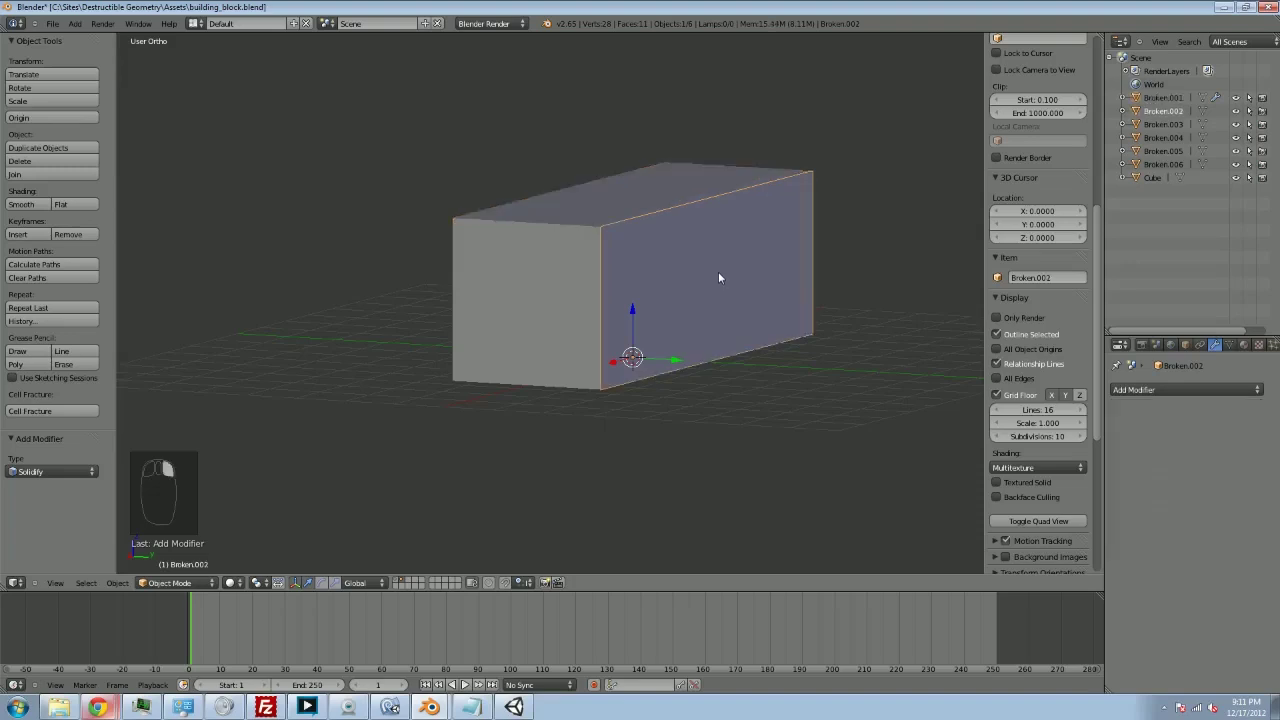
{"action": "left_click", "coordinate": [1164, 389]}
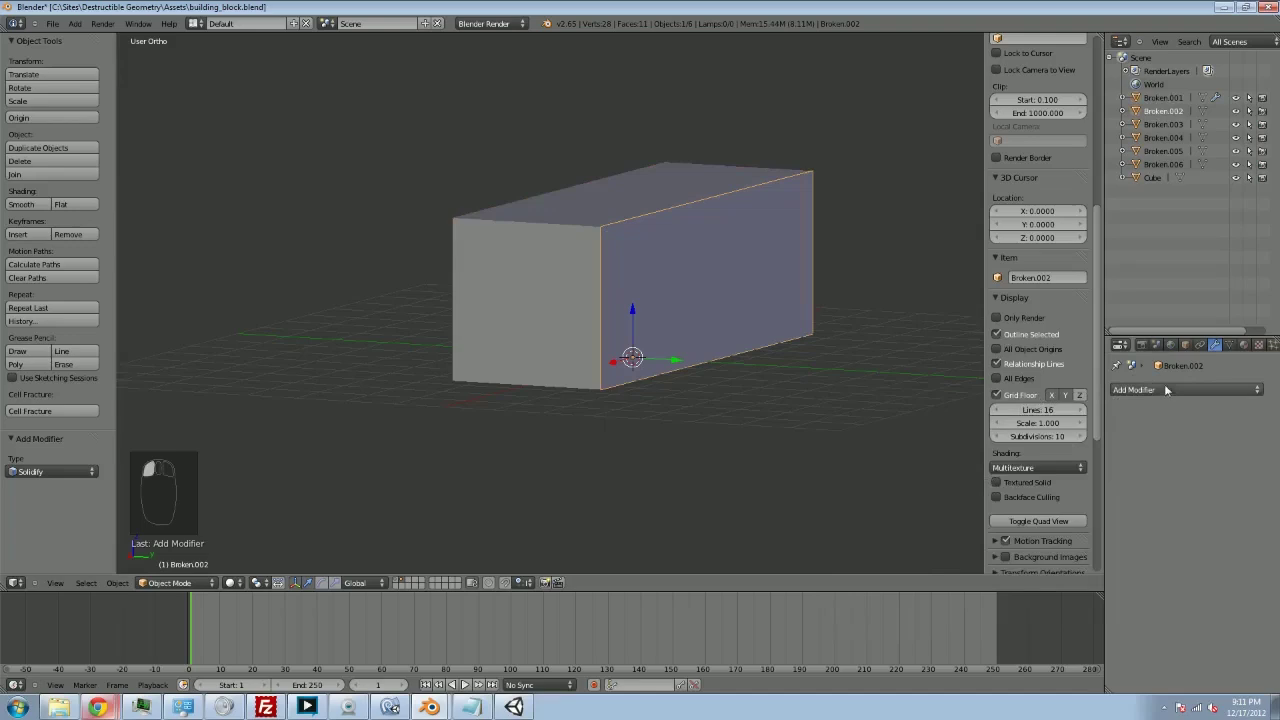
{"action": "left_click", "coordinate": [1165, 389]}
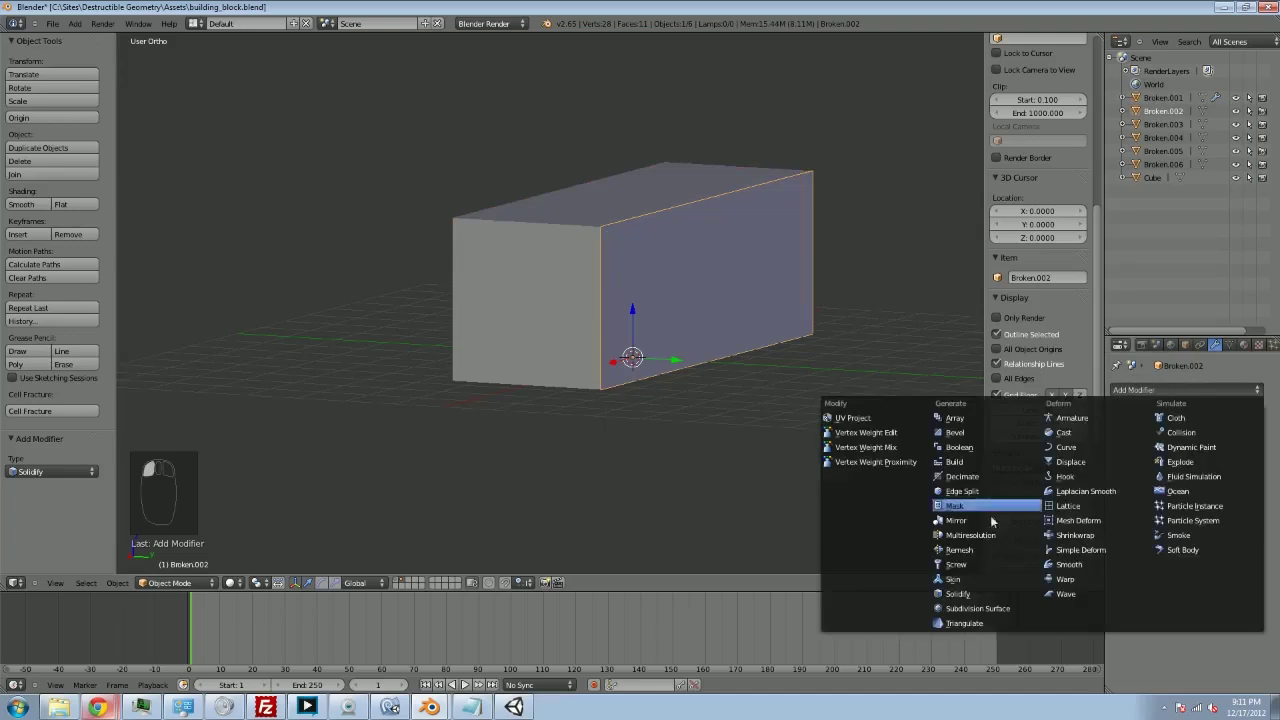
{"action": "left_click", "coordinate": [975, 594]}
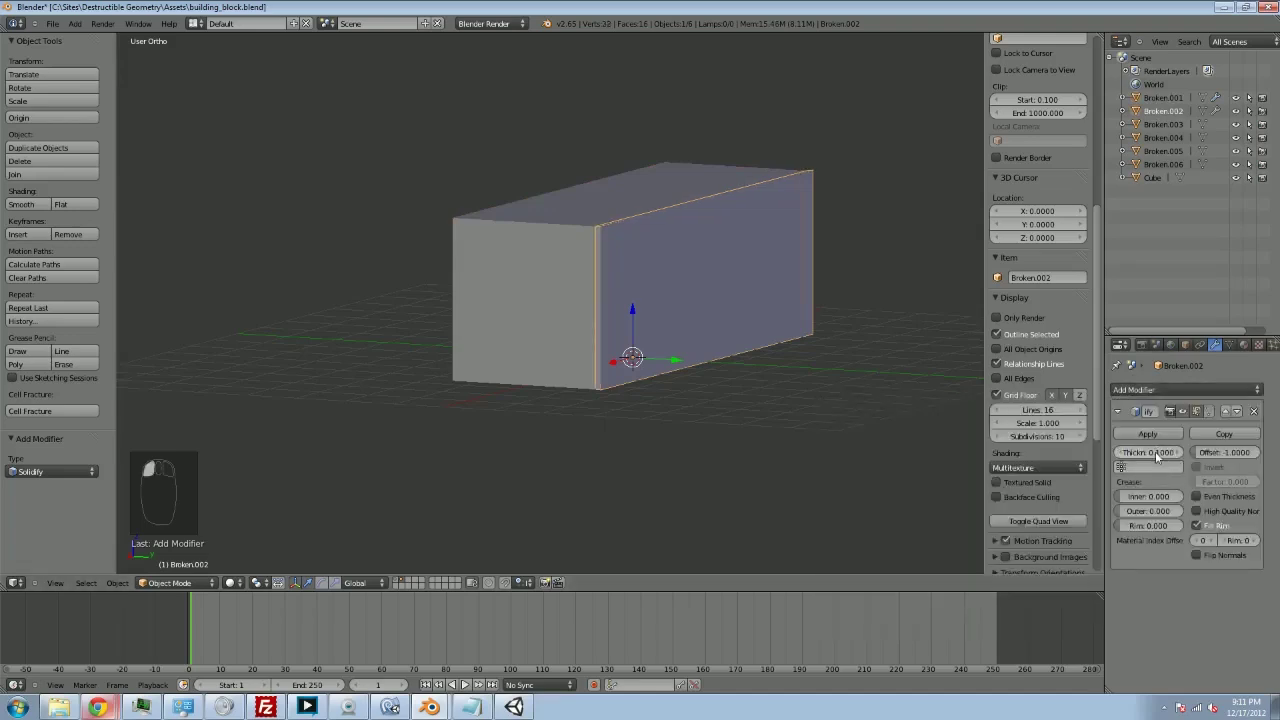
{"action": "right_click", "coordinate": [482, 293]}
{"action": "left_click", "coordinate": [1172, 389]}
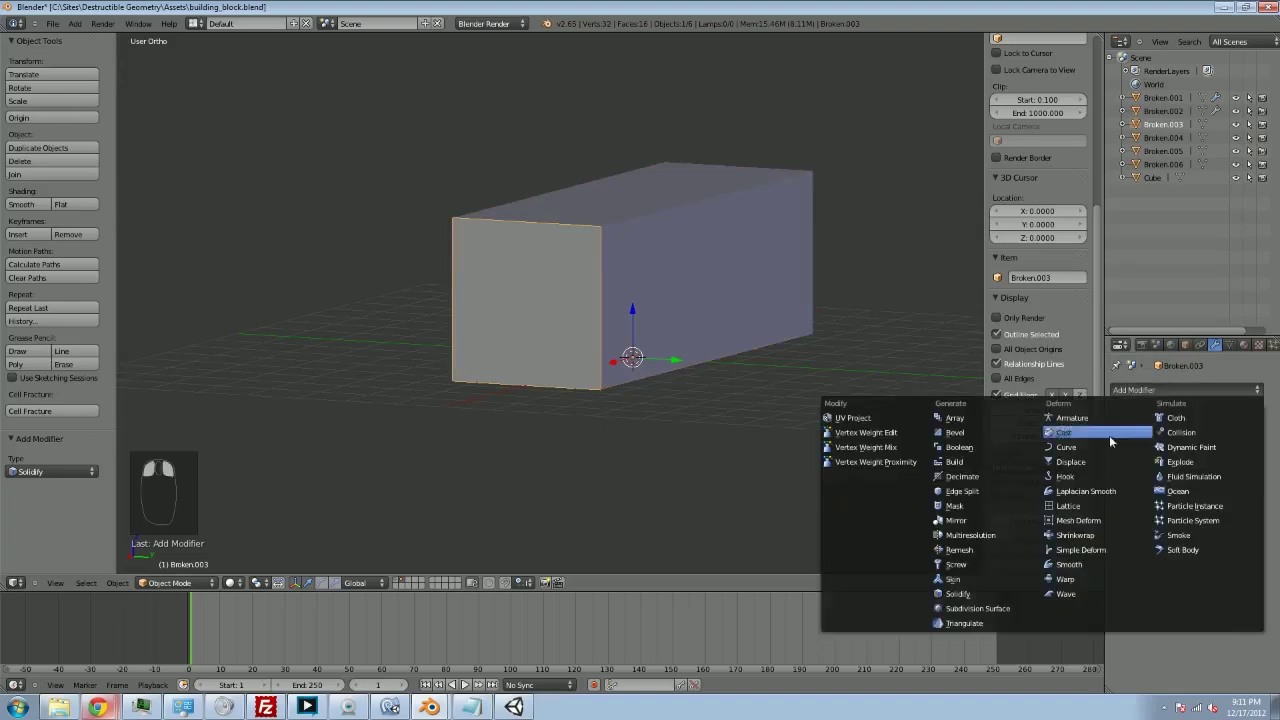
{"action": "left_click", "coordinate": [975, 594]}
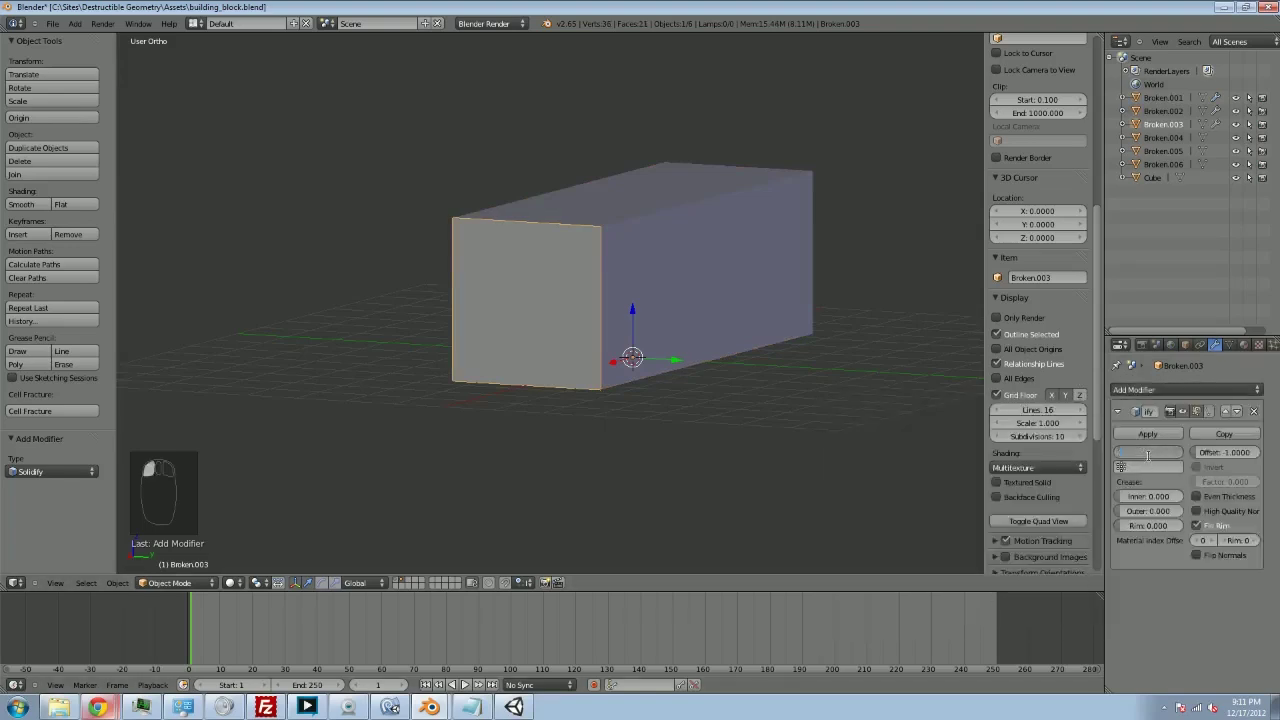
{"action": "left_click_drag", "start_coordinate": [1148, 455], "coordinate": [1150, 455]}
Step: Add a 0.1-thickness Solidify modifier to the next wall piece
{"action": "middle_click_drag", "start_coordinate": [162, 400], "coordinate": [354, 374]}
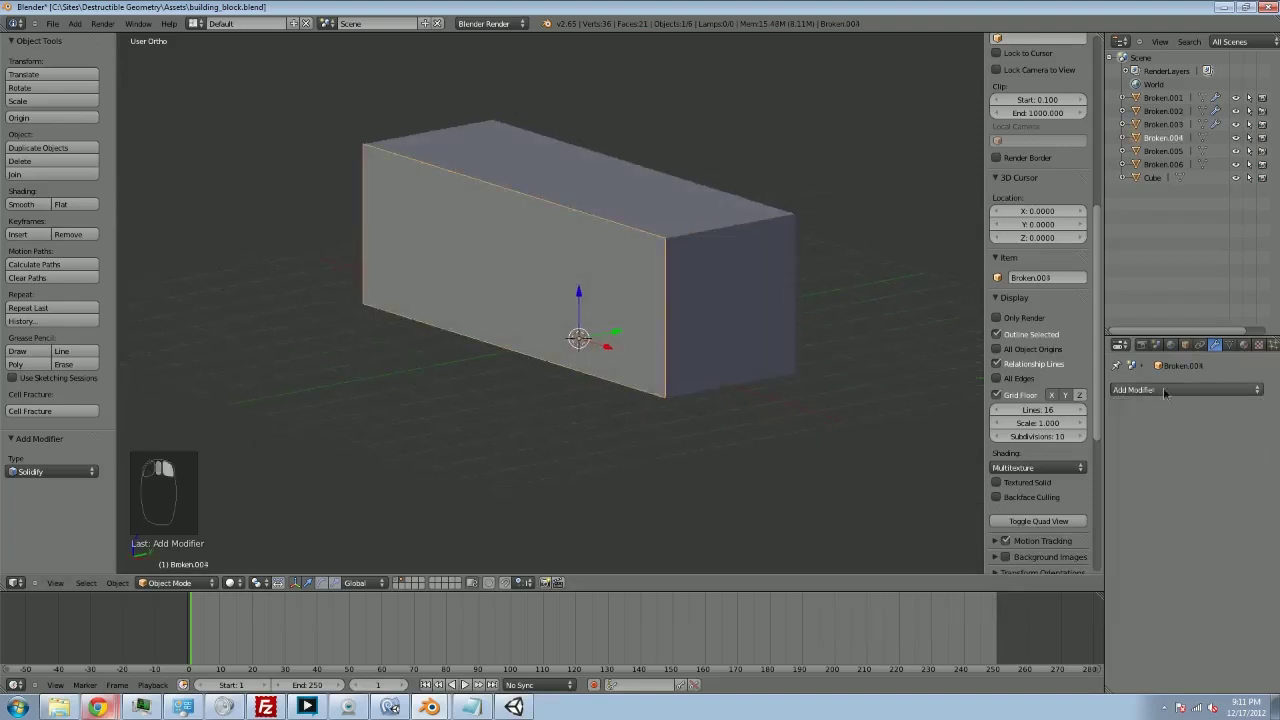
{"action": "left_click", "coordinate": [1163, 388]}
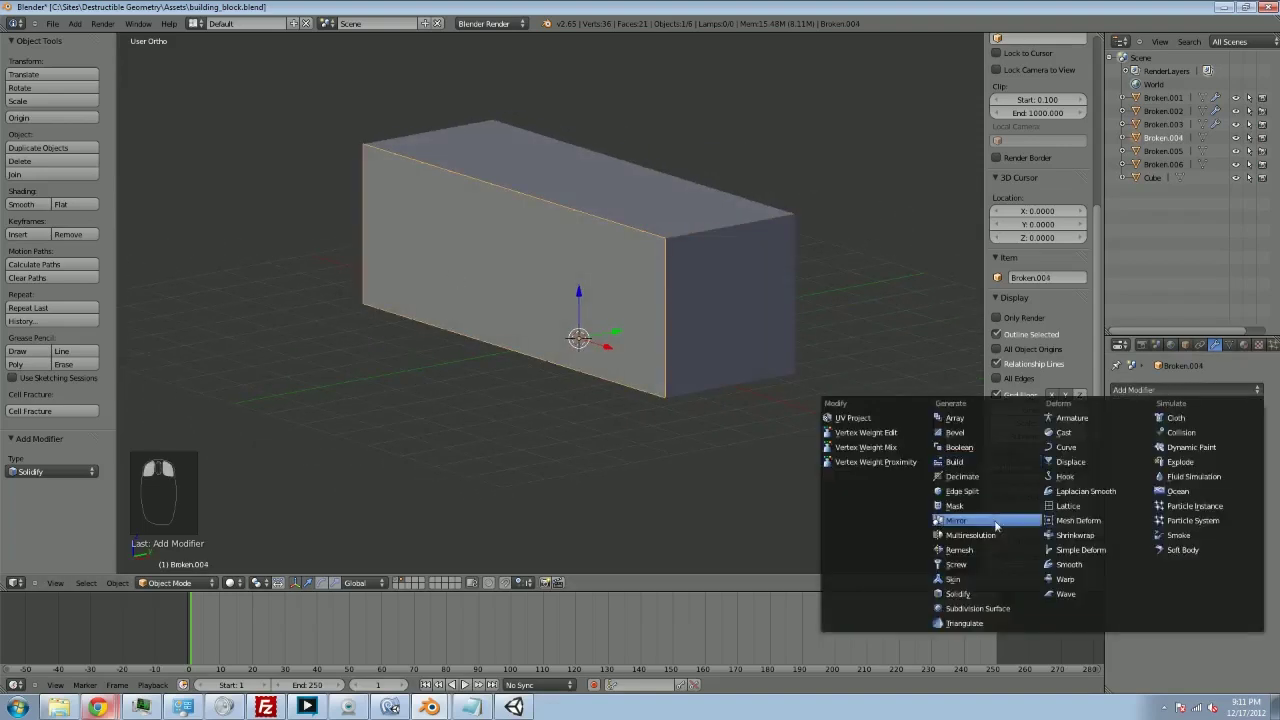
{"action": "left_click", "coordinate": [977, 594]}
{"action": "left_click", "coordinate": [1150, 453]}
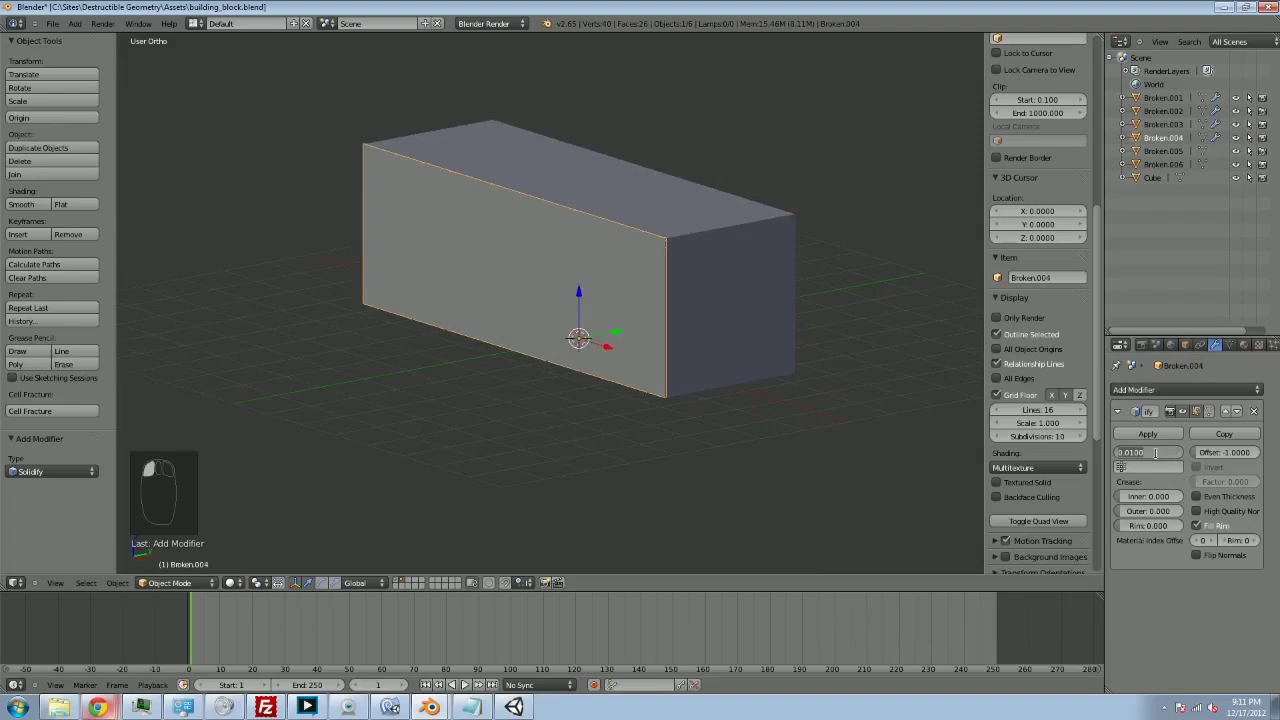
{"action": "key", "text": "Return"}
Step: Add 0.1-thickness Solidify modifiers to end wall Broken.005 and the last piece
{"action": "middle_click_drag", "start_coordinate": [509, 366], "coordinate": [631, 357]}
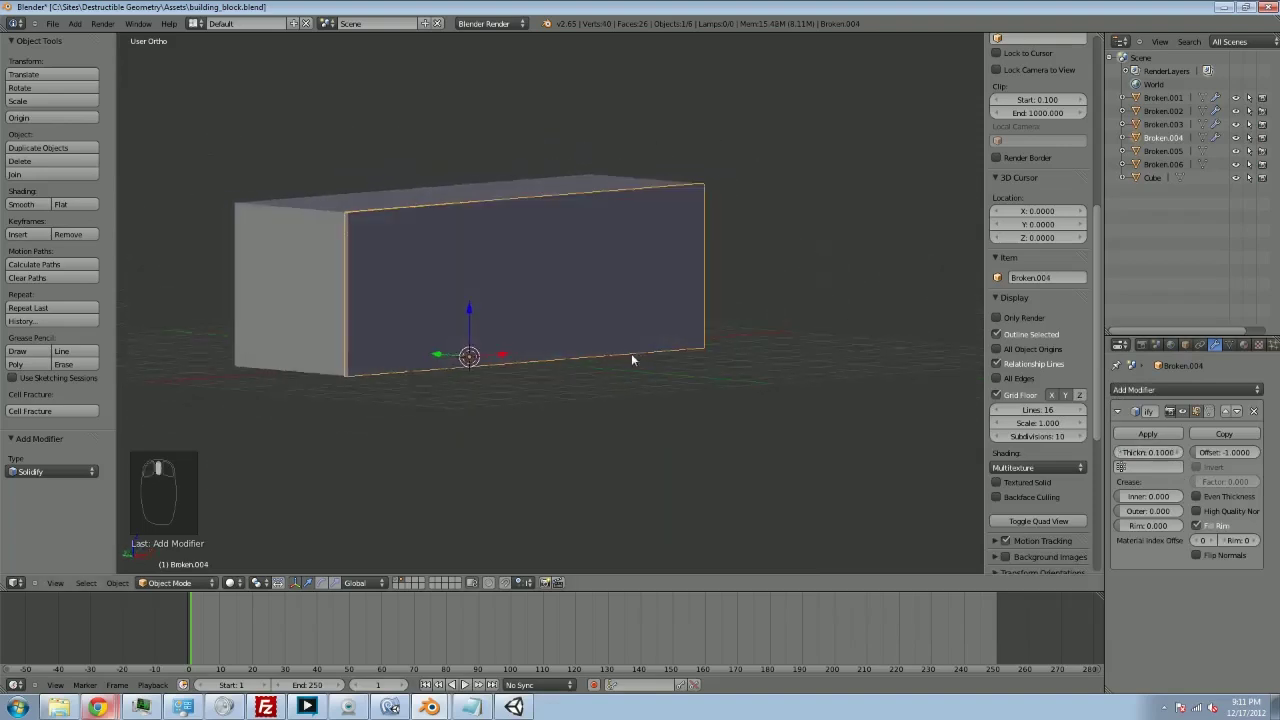
{"action": "right_click", "coordinate": [319, 289]}
{"action": "left_click", "coordinate": [1185, 389]}
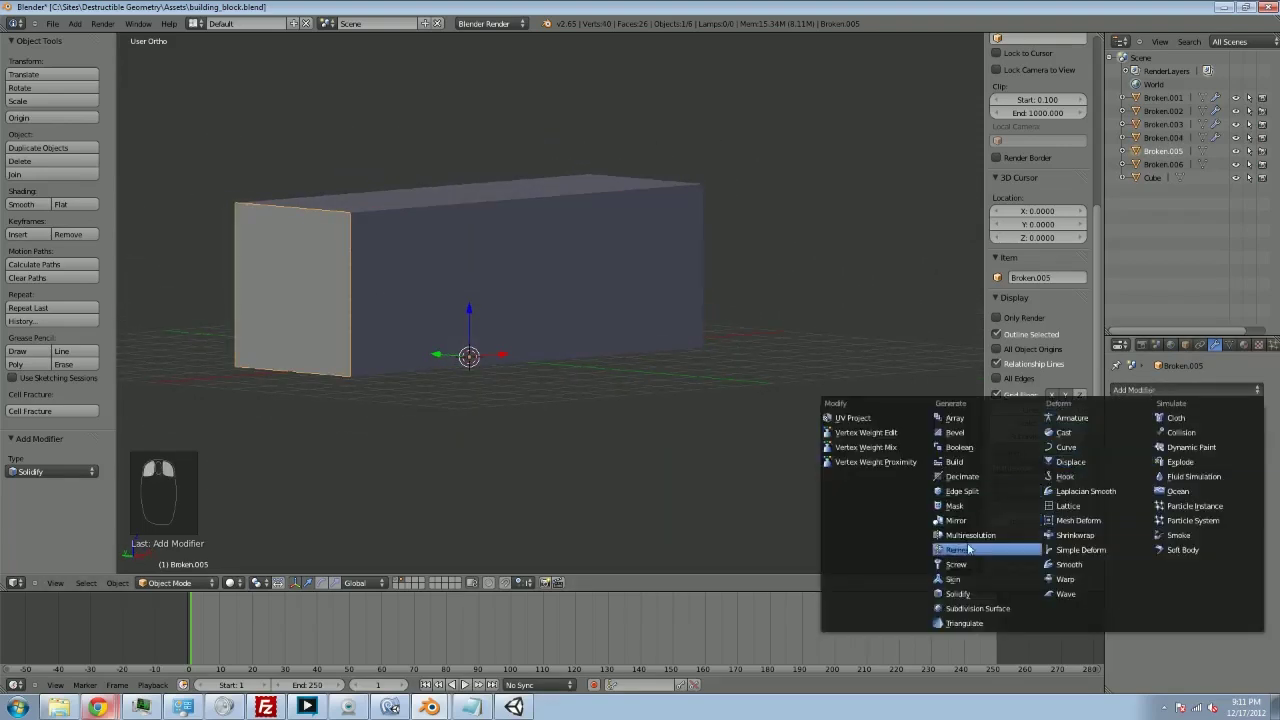
{"action": "left_click", "coordinate": [977, 593]}
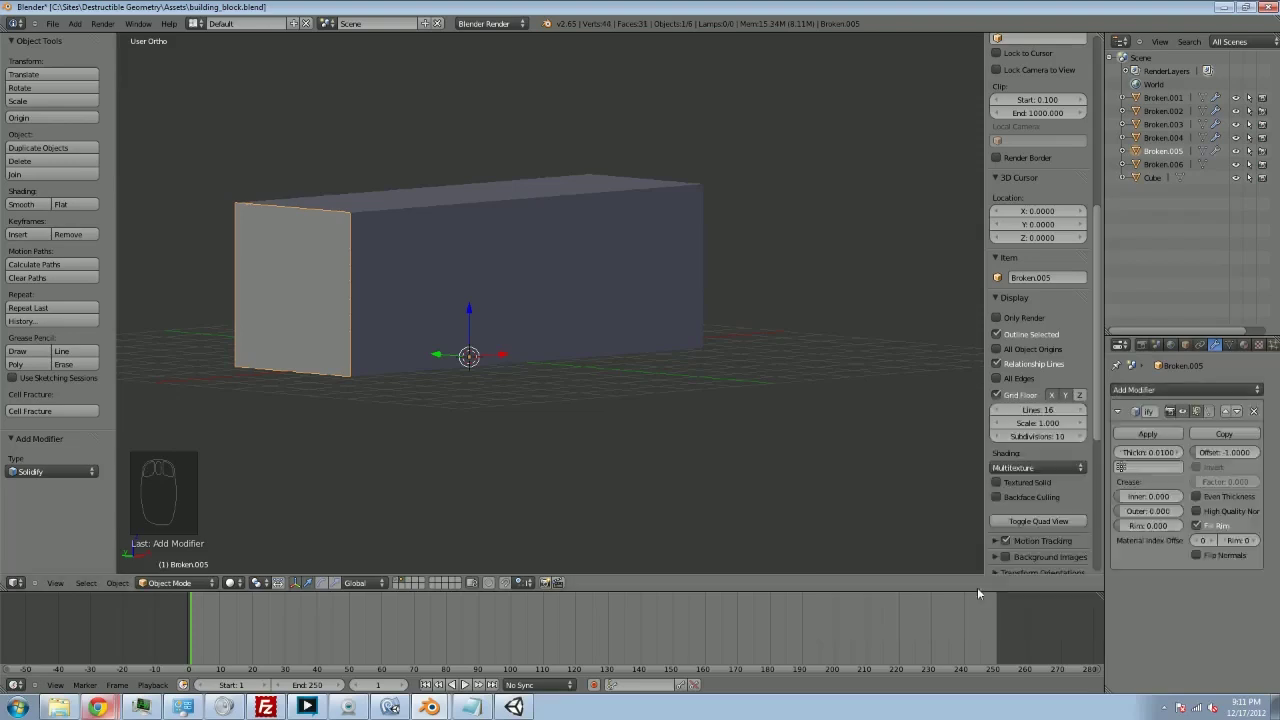
{"action": "key", "text": "Return"}
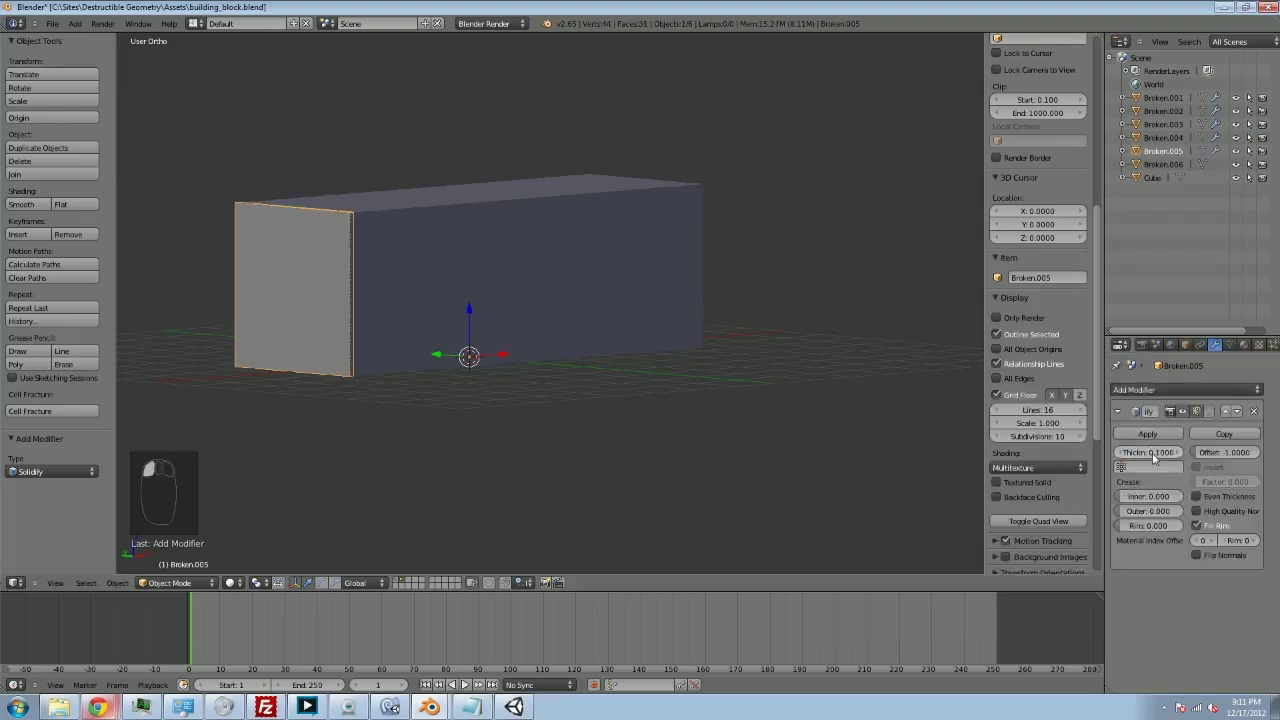
{"action": "middle_click_drag", "start_coordinate": [592, 378], "coordinate": [551, 362]}
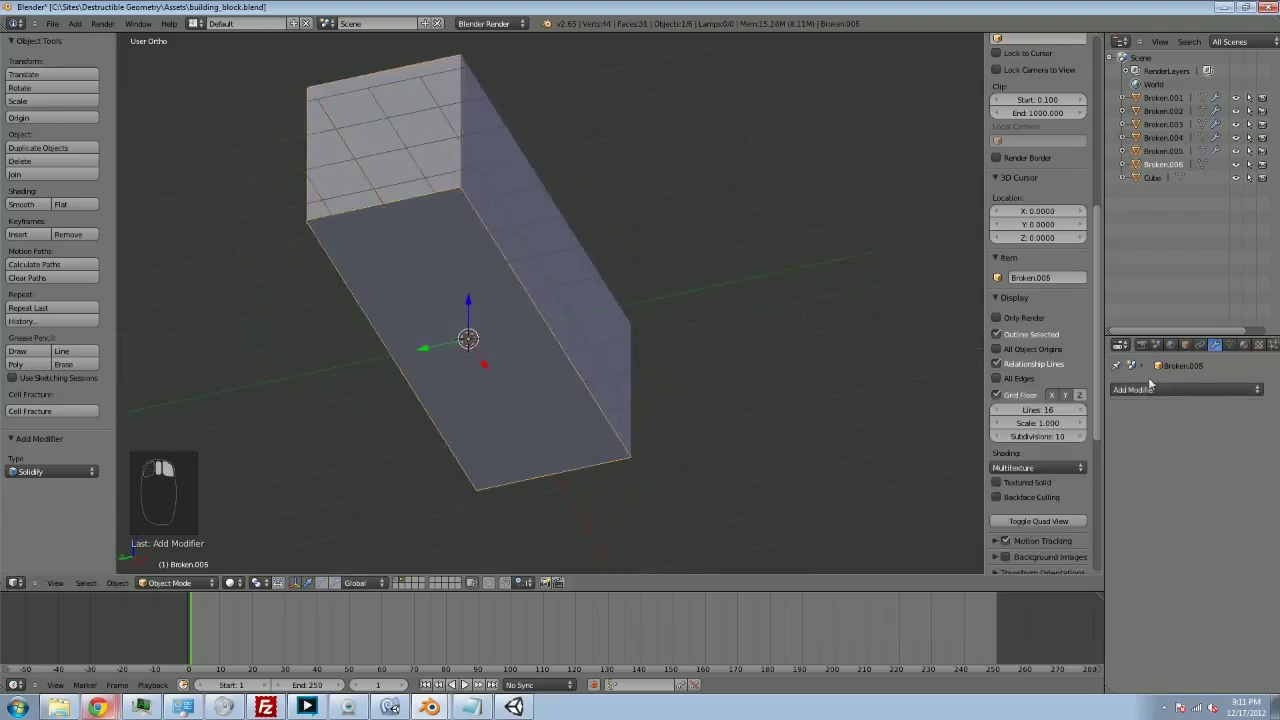
{"action": "left_click", "coordinate": [1185, 389]}
{"action": "left_click", "coordinate": [970, 593]}
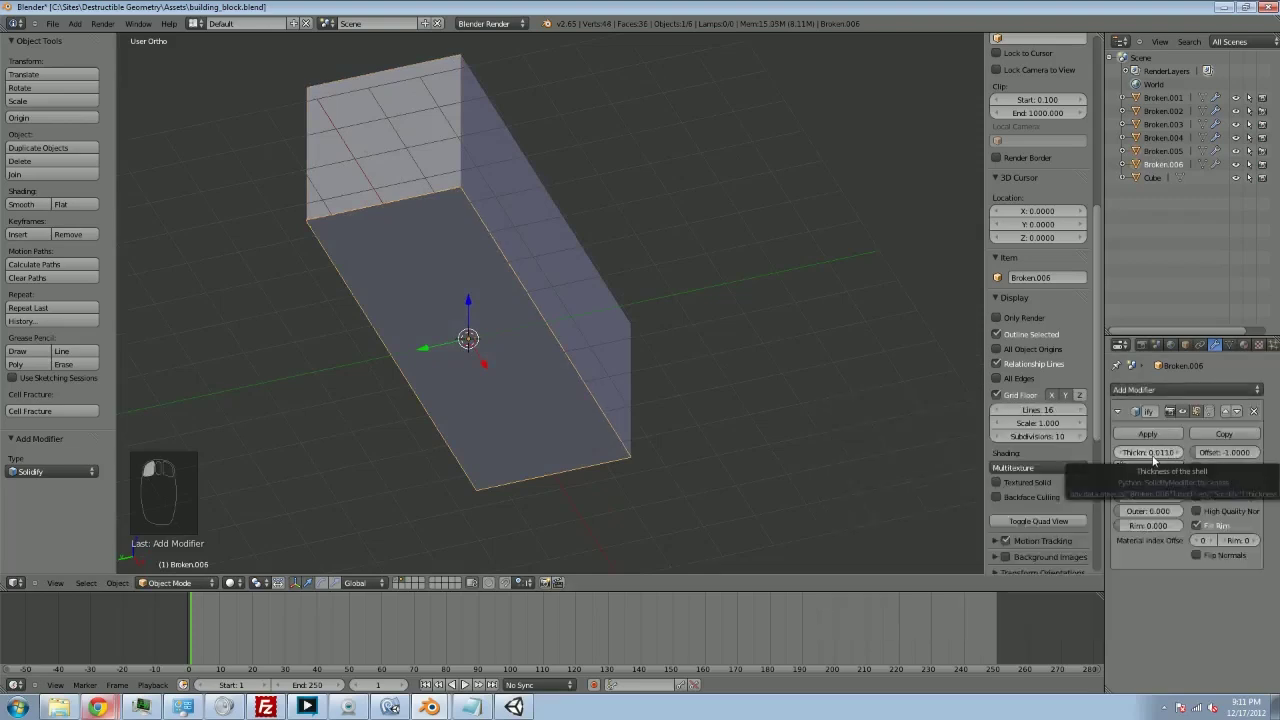
{"action": "left_click", "coordinate": [1153, 455]}
{"action": "key", "text": "Return"}
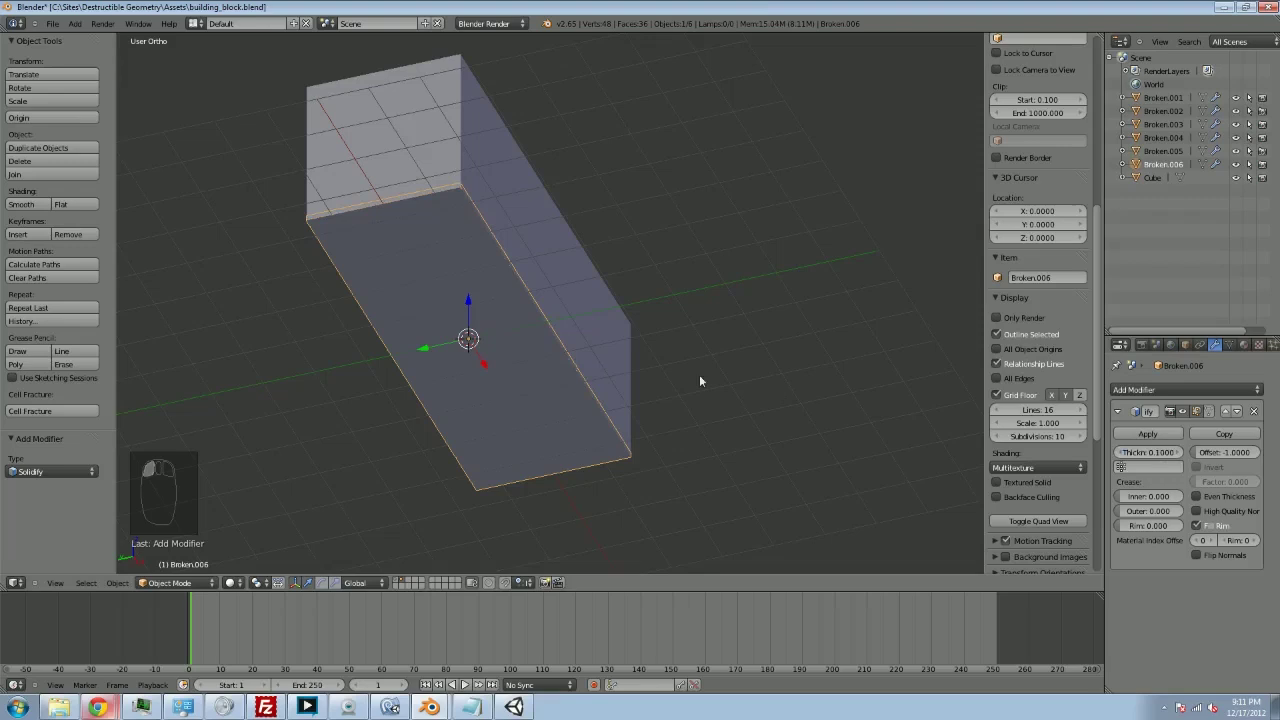
Step: Lift the roof slab Broken.001 to inspect the hollow block, then set it back in place
{"action": "middle_click_drag", "start_coordinate": [699, 374], "coordinate": [621, 434]}
{"action": "middle_click_drag", "start_coordinate": [857, 351], "coordinate": [688, 382]}
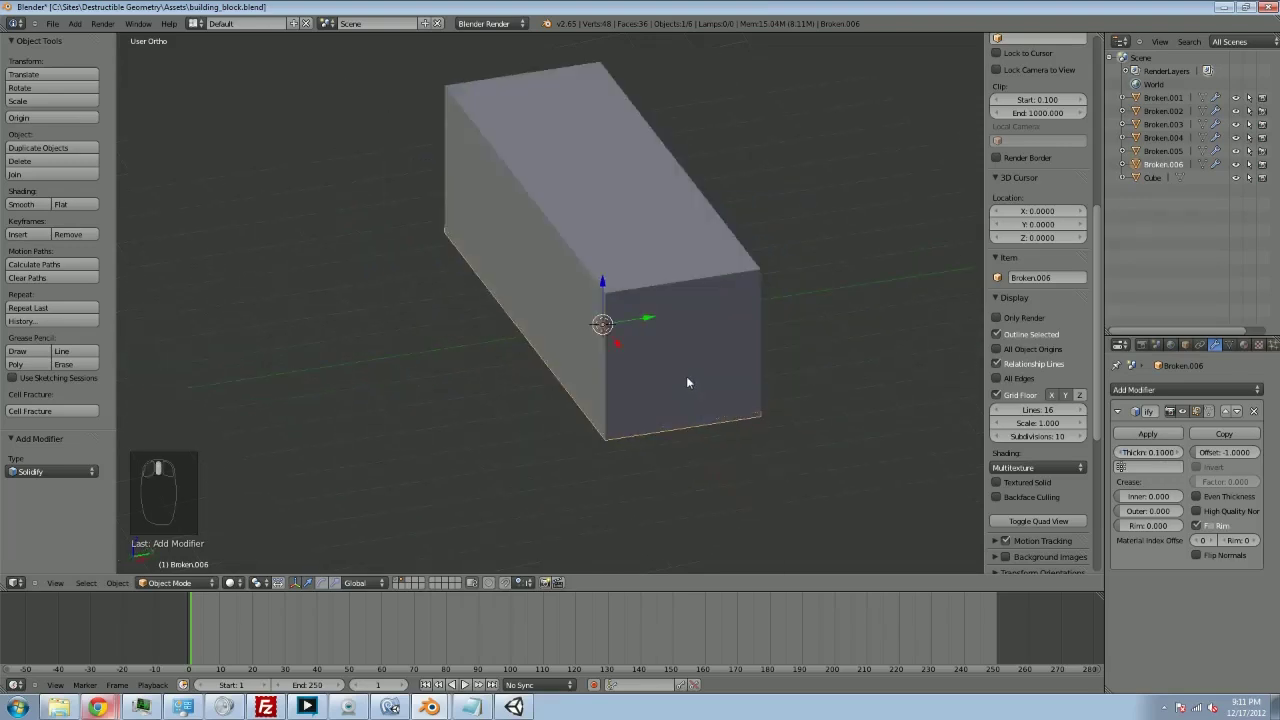
{"action": "left_click", "coordinate": [596, 210]}
{"action": "key", "text": "g"}
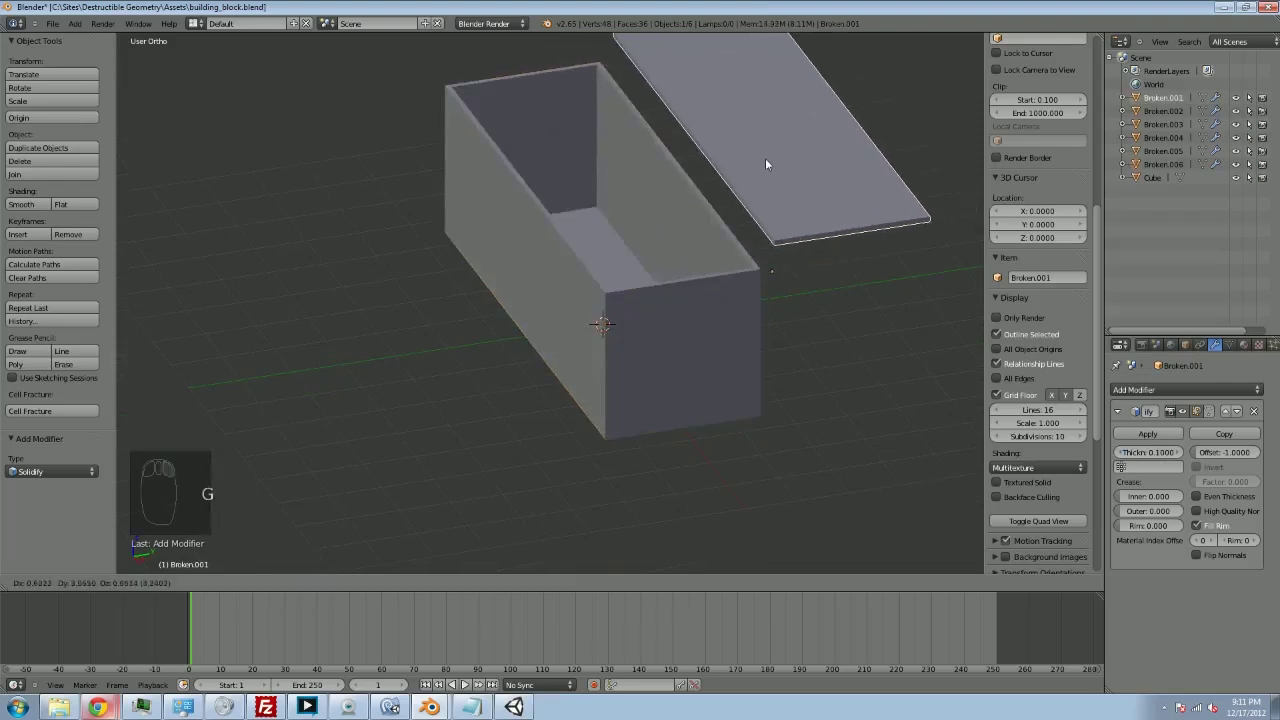
{"action": "left_click", "coordinate": [758, 210]}
{"action": "middle_click_drag", "start_coordinate": [856, 325], "coordinate": [648, 363]}
Step: Save over building_block.blend
{"action": "key", "text": "ctrl+s"}
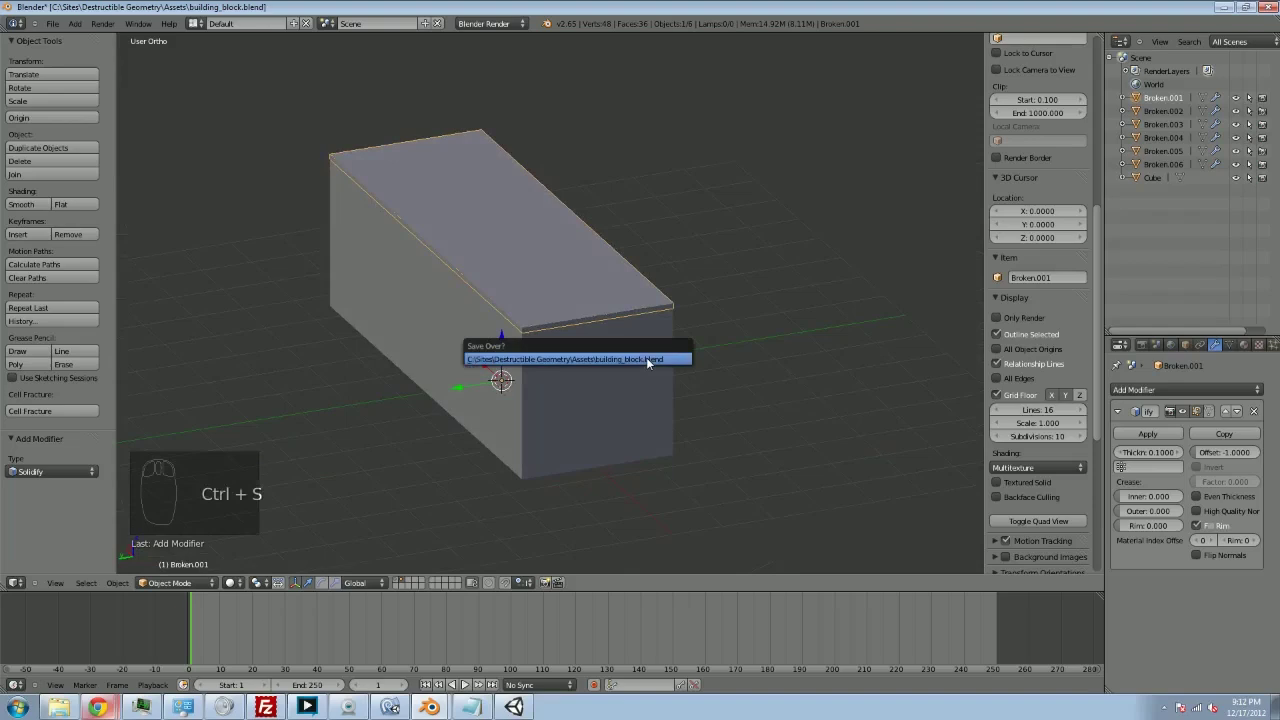
{"action": "left_click", "coordinate": [539, 366]}
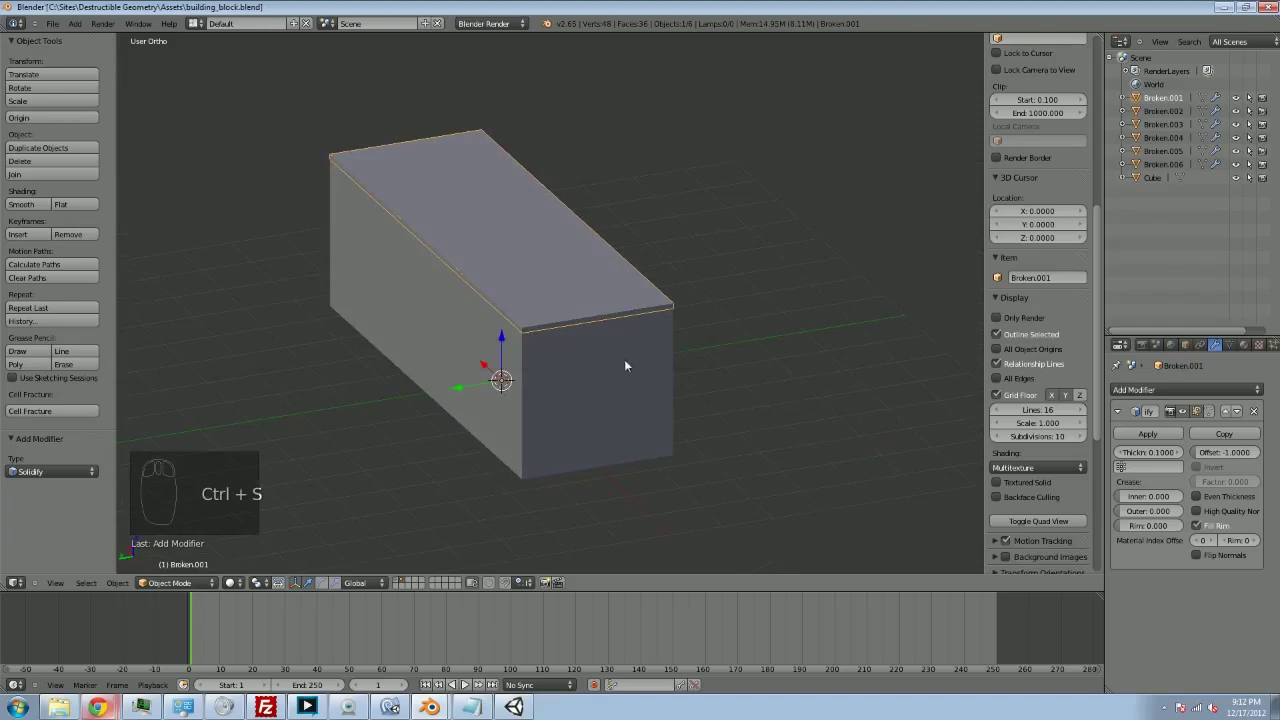
{"action": "middle_click_drag", "start_coordinate": [623, 363], "coordinate": [770, 336]}
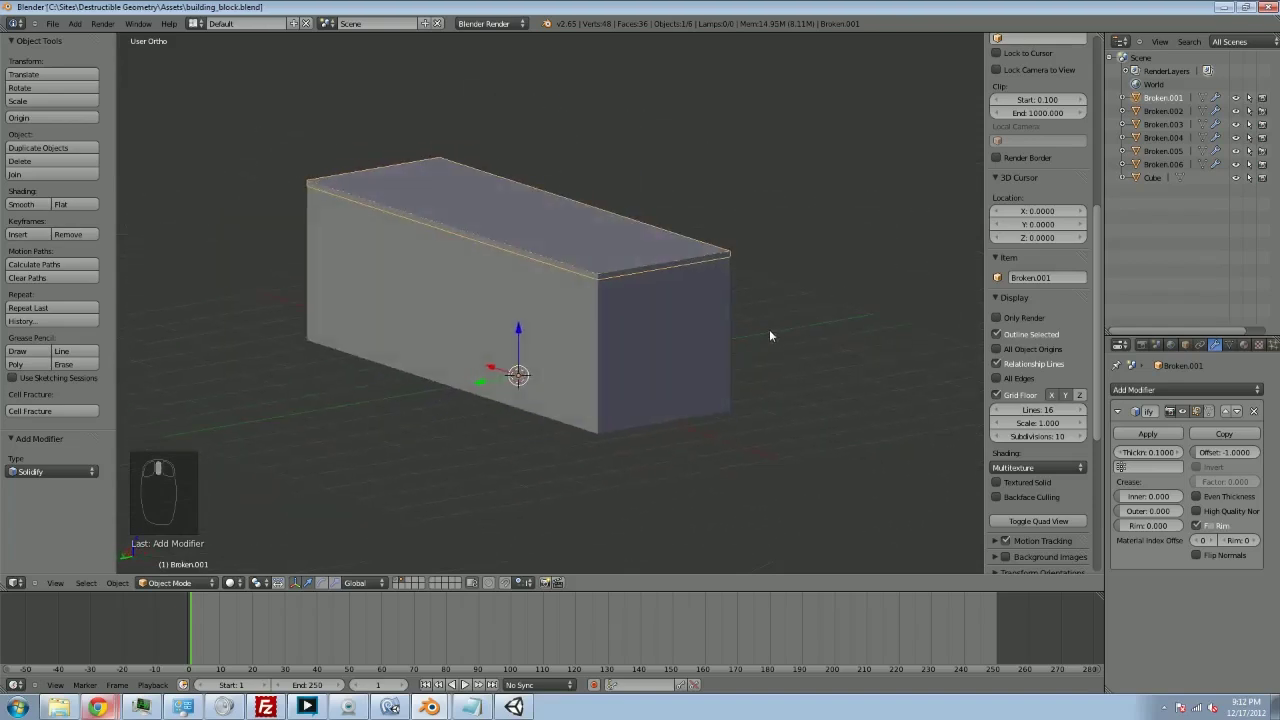
Step: Switch the viewport shading to Textured so the walls show their window-frame pattern
{"action": "left_click", "coordinate": [231, 589]}
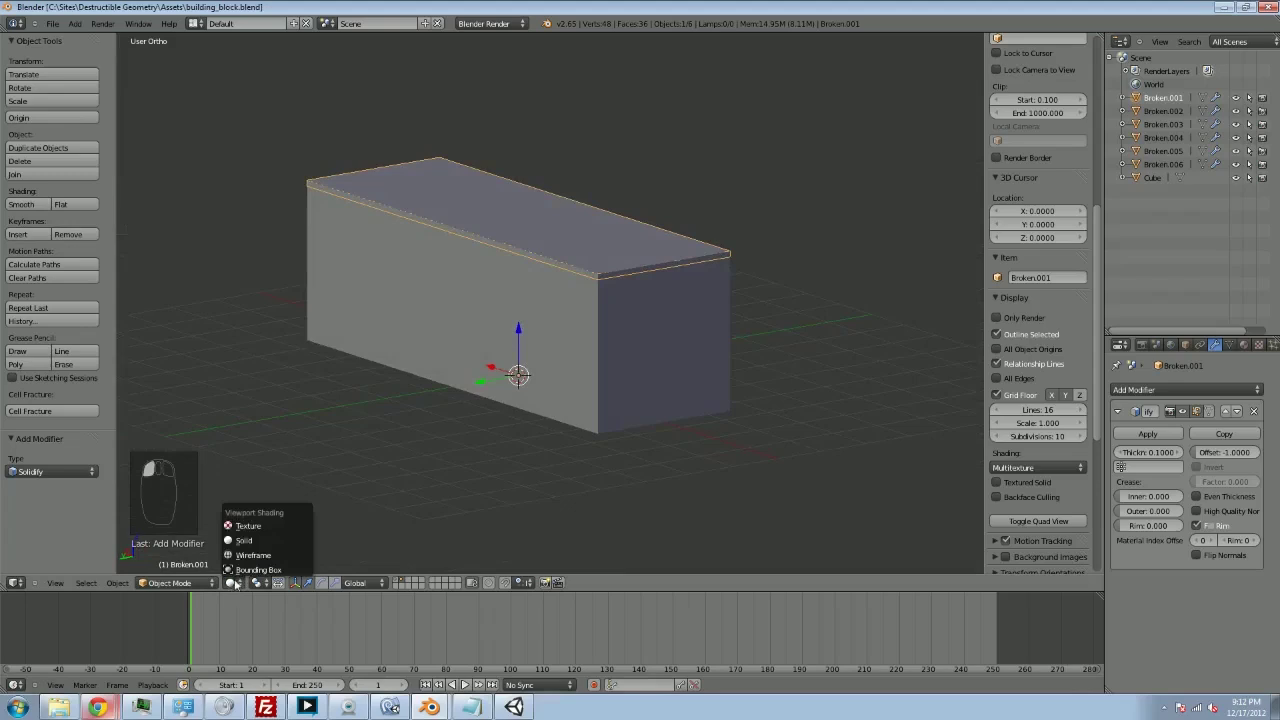
{"action": "left_click", "coordinate": [255, 525]}
{"action": "mouse_move", "coordinate": [760, 426]}
{"action": "middle_mouse_down"}
{"action": "mouse_move", "coordinate": [638, 439]}
{"action": "mouse_move", "coordinate": [598, 427]}
{"action": "middle_mouse_up"}
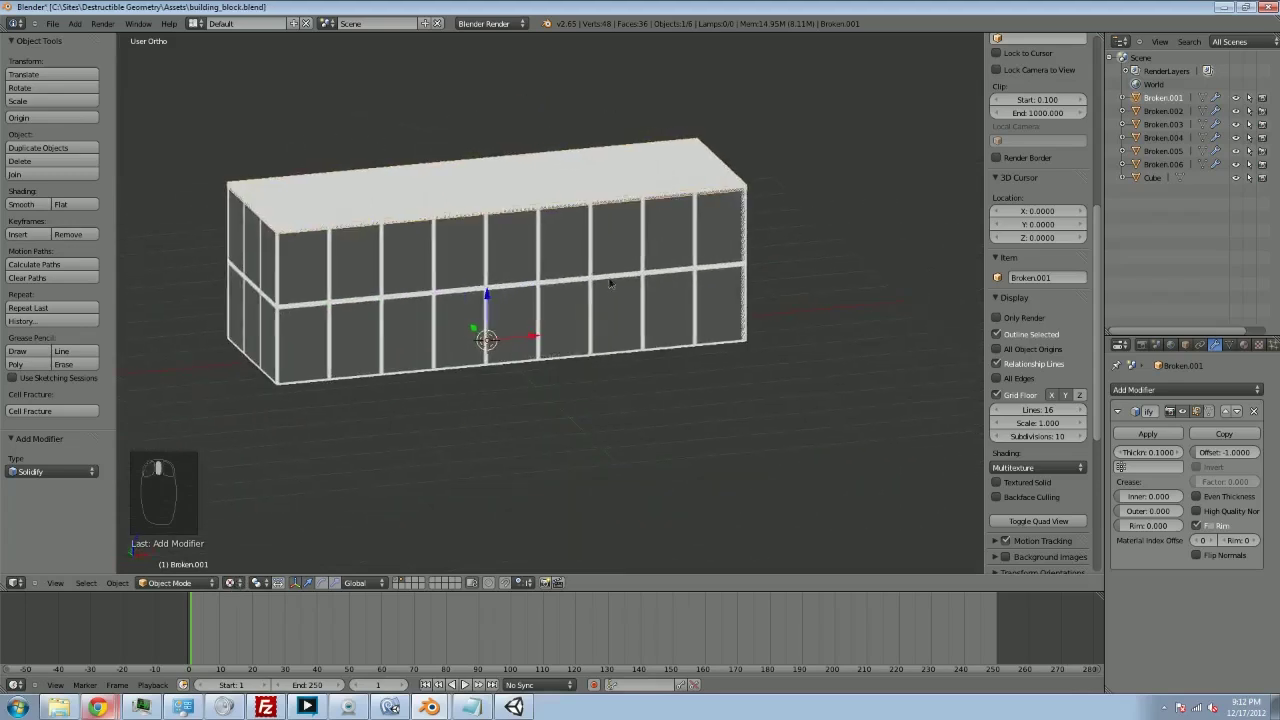
Step: Grab the front wall Broken.004 to peek behind it, then cancel so it returns
{"action": "right_click", "coordinate": [590, 354]}
{"action": "key", "text": "g"}
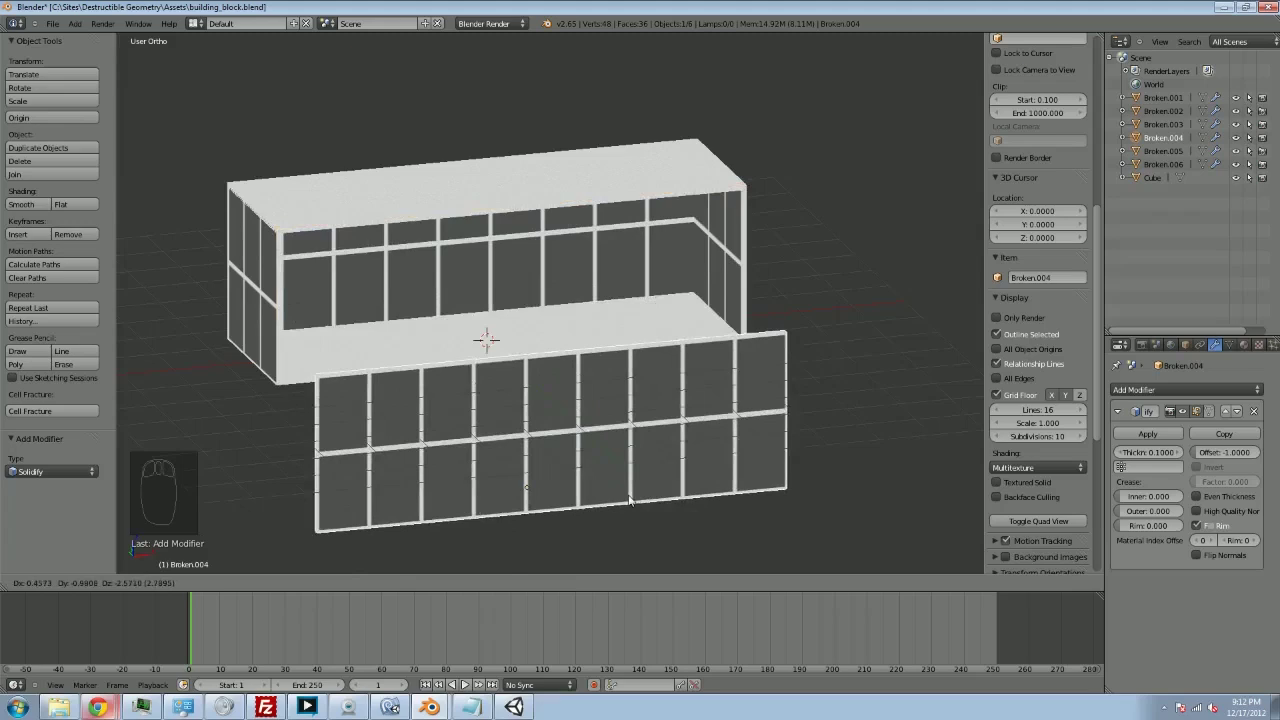
{"action": "right_click", "coordinate": [620, 502]}
{"action": "middle_click_drag", "start_coordinate": [626, 506], "coordinate": [690, 464]}
Step: Zoom into the block's corner and orbit around to inspect the textured walls
{"action": "middle_click_drag", "start_coordinate": [656, 417], "coordinate": [344, 140], "text": "ctrl"}
{"action": "middle_click_drag", "start_coordinate": [555, 222], "coordinate": [589, 228]}
{"action": "scroll", "coordinate": [572, 250], "scroll_direction": "down", "scroll_amount": 4}
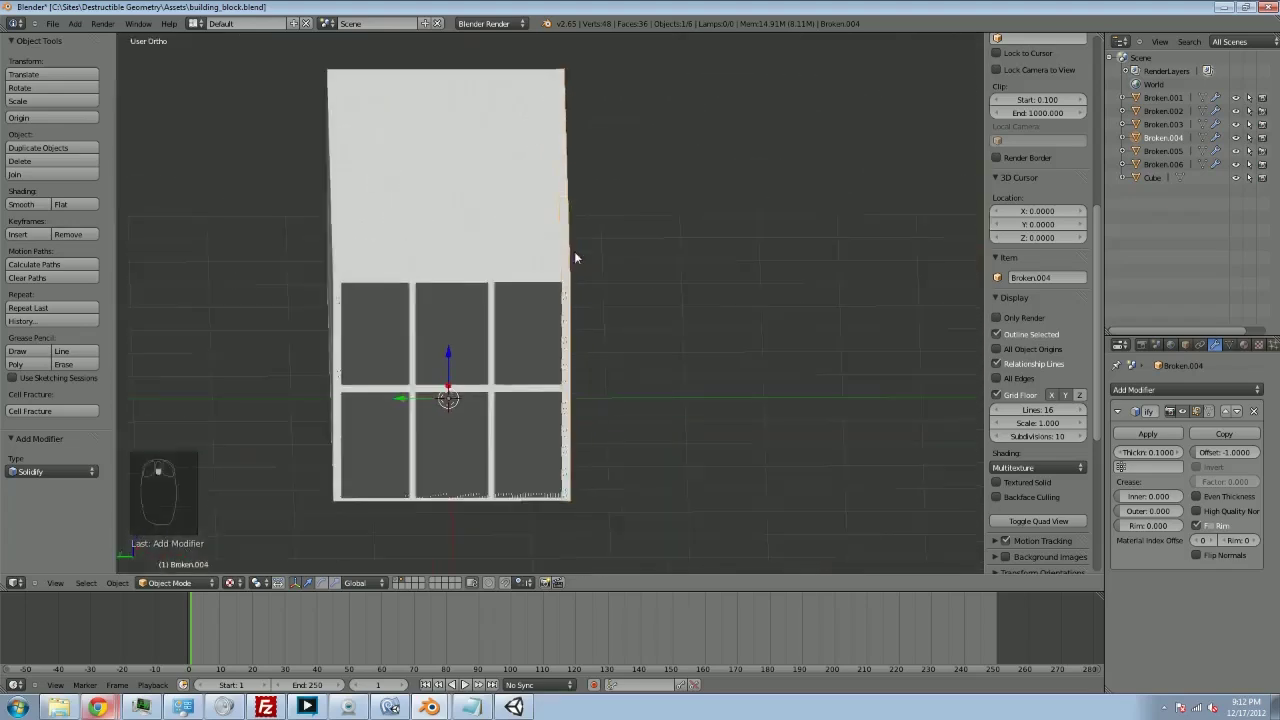
{"action": "scroll", "coordinate": [575, 258], "scroll_direction": "up", "scroll_amount": 3}
{"action": "scroll", "coordinate": [578, 260], "scroll_direction": "down", "scroll_amount": 2}
{"action": "middle_click_drag", "start_coordinate": [565, 283], "coordinate": [624, 310]}
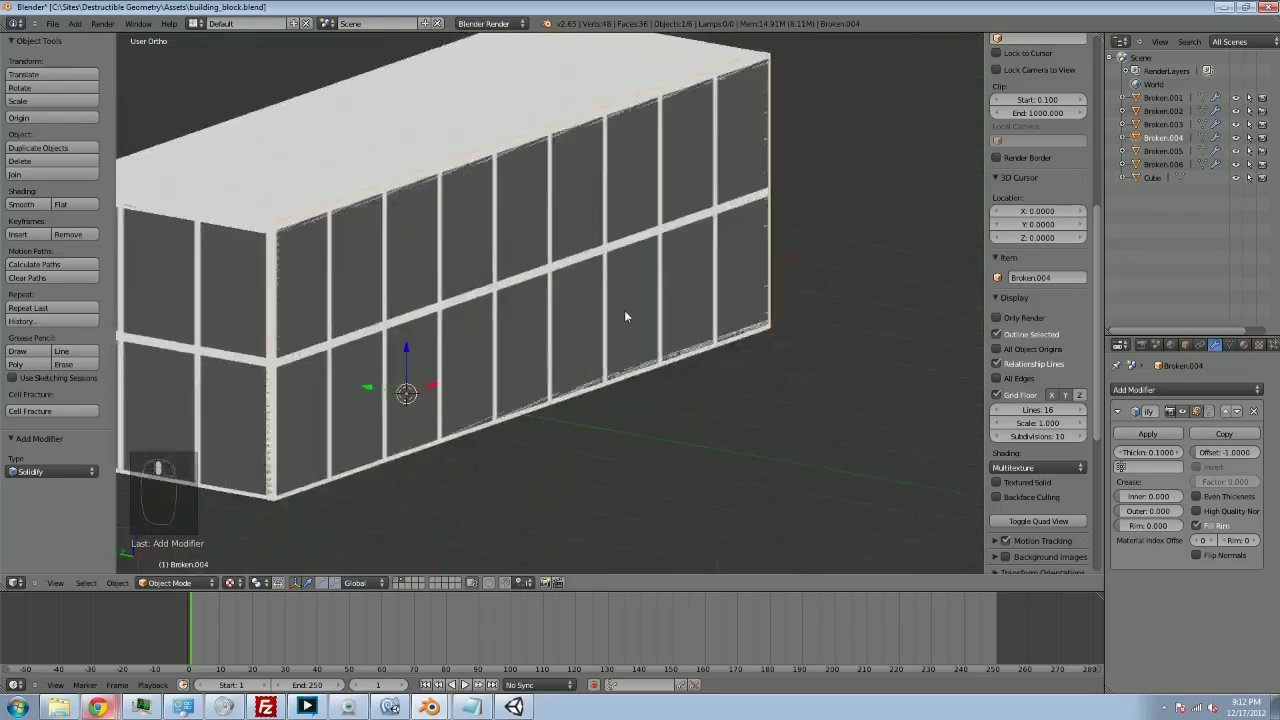
{"action": "scroll", "coordinate": [624, 330], "scroll_direction": "up", "scroll_amount": 2}
{"action": "scroll", "coordinate": [651, 380], "scroll_direction": "down", "scroll_amount": 4}
{"action": "scroll", "coordinate": [620, 320], "scroll_direction": "up", "scroll_amount": 1}
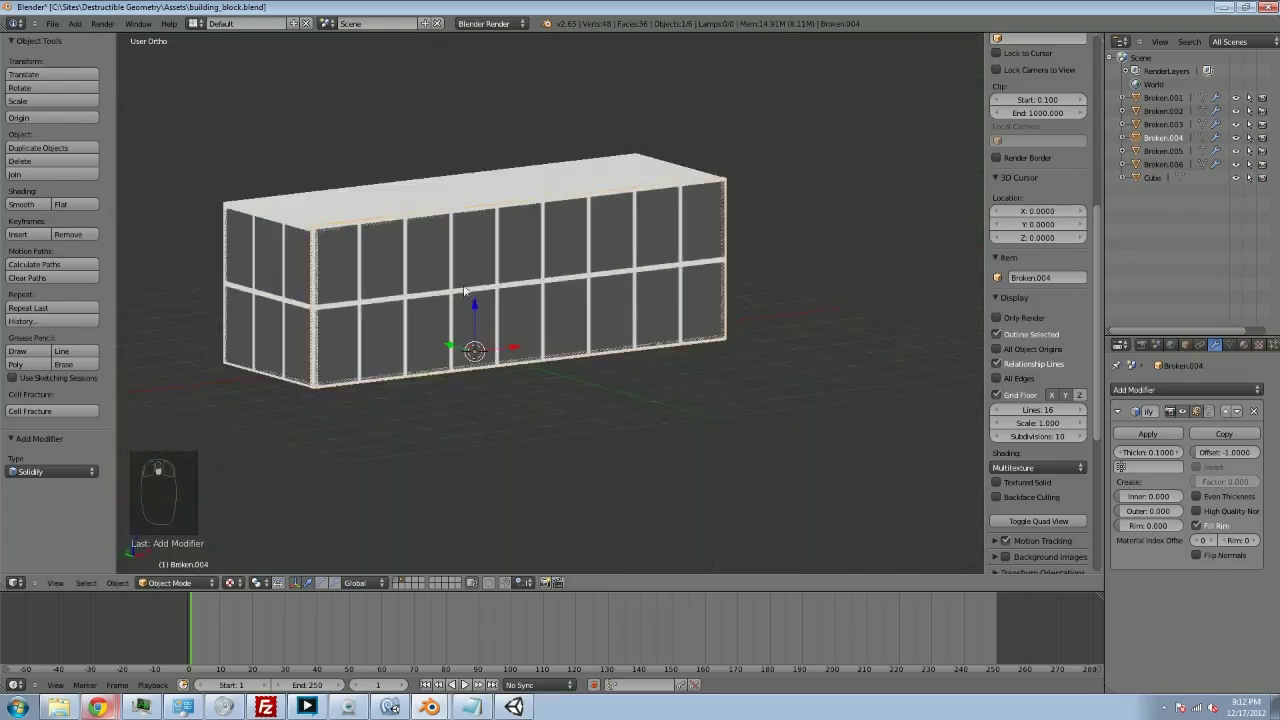
{"action": "middle_click_drag", "start_coordinate": [466, 293], "coordinate": [564, 296], "text": "shift"}
{"action": "scroll", "coordinate": [562, 310], "scroll_direction": "up", "scroll_amount": 2}
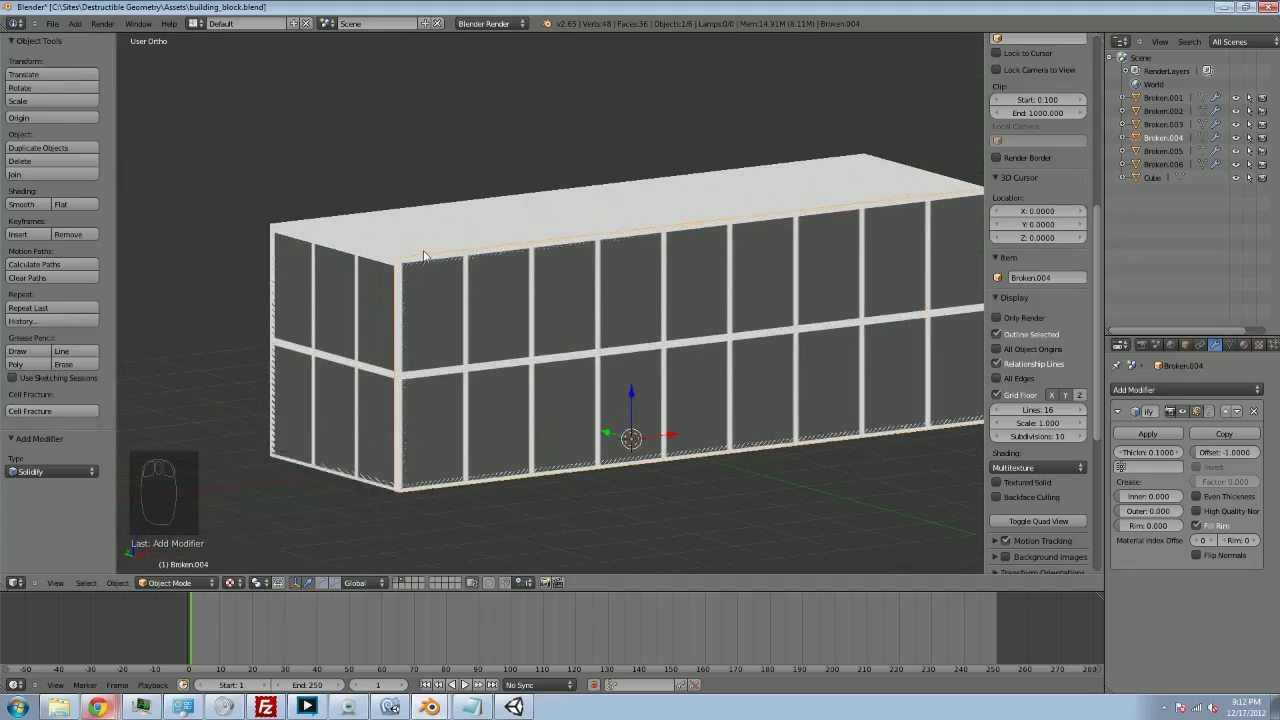
{"action": "key", "text": "space"}
{"action": "type", "text": "cell"}
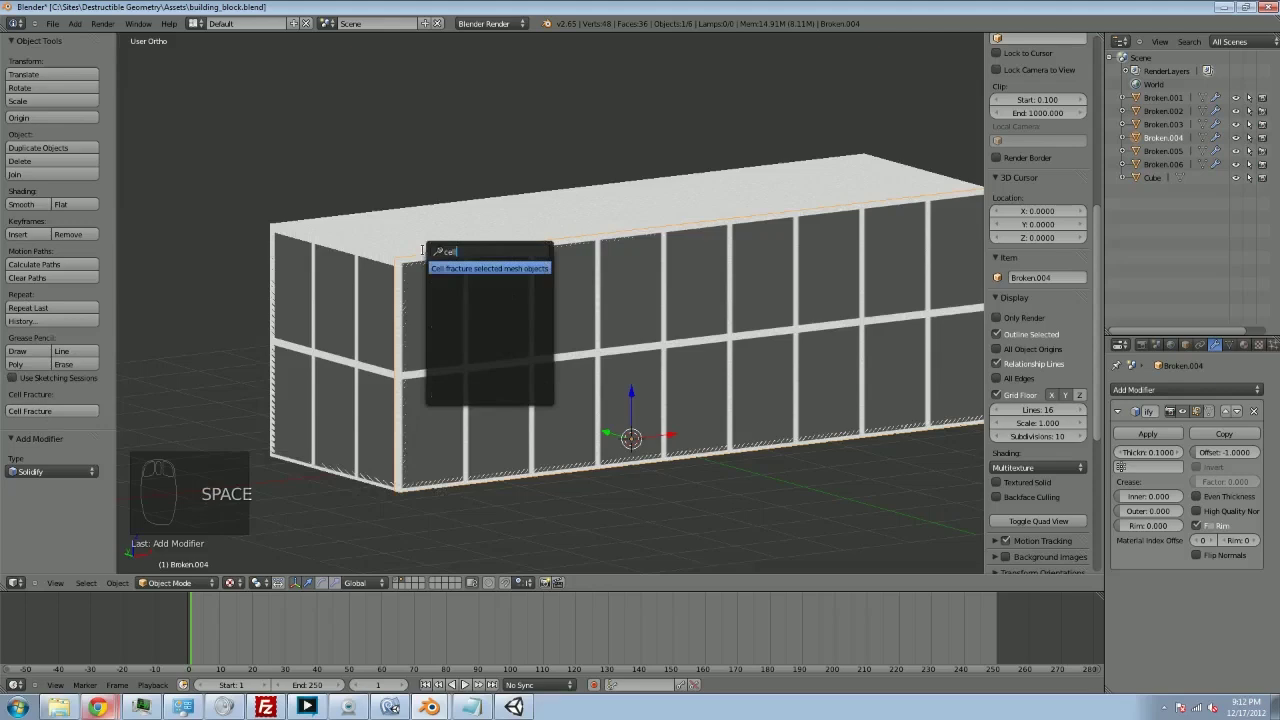
{"action": "key", "text": "Escape"}
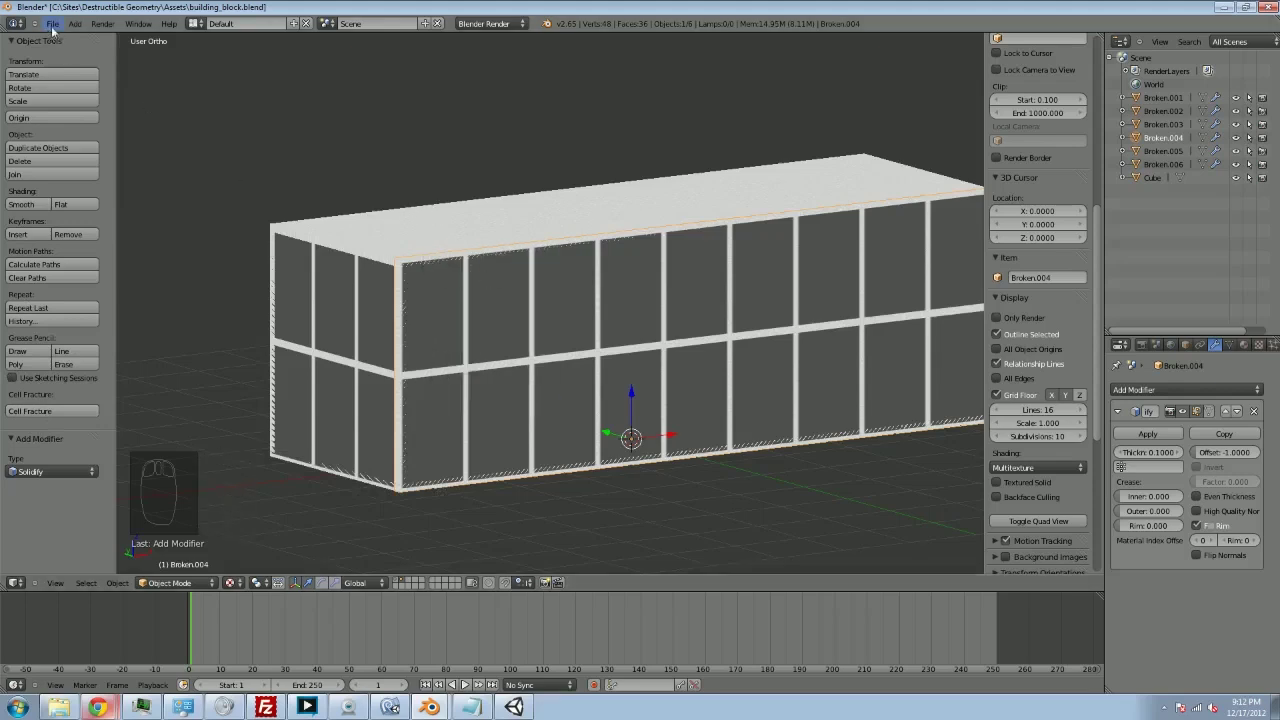
{"action": "left_click", "coordinate": [173, 27]}
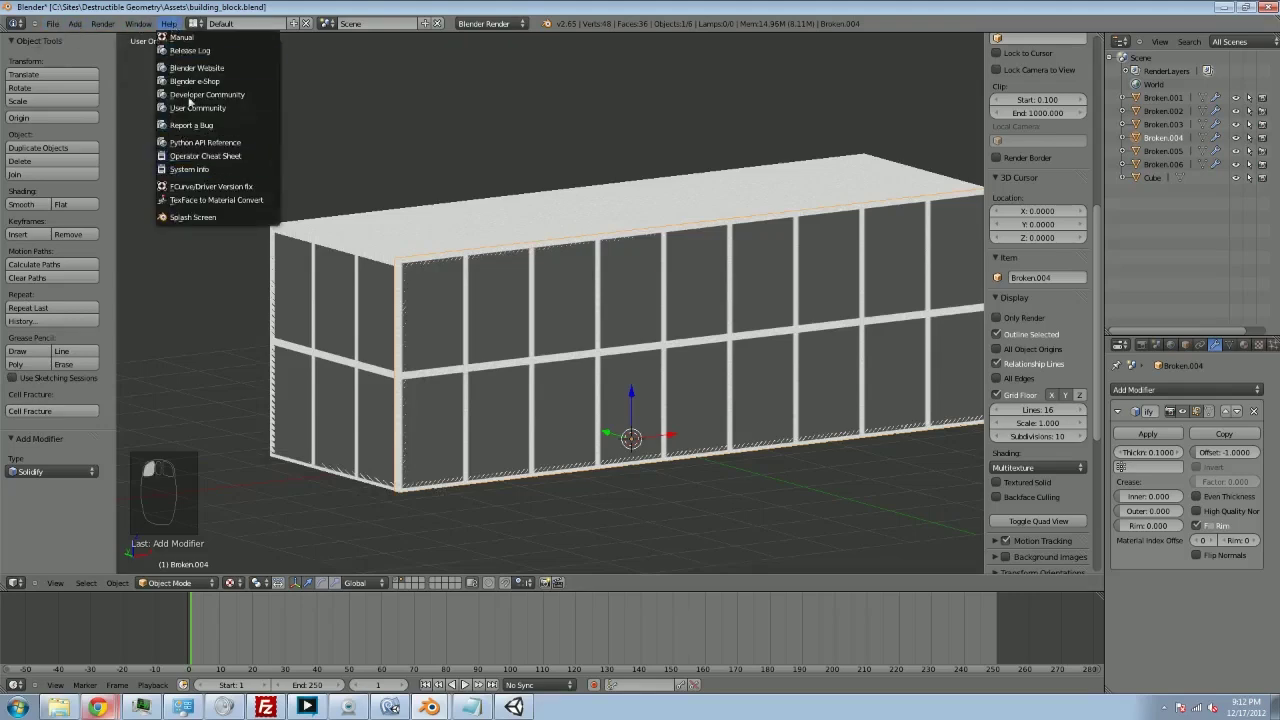
{"action": "left_click", "coordinate": [200, 220]}
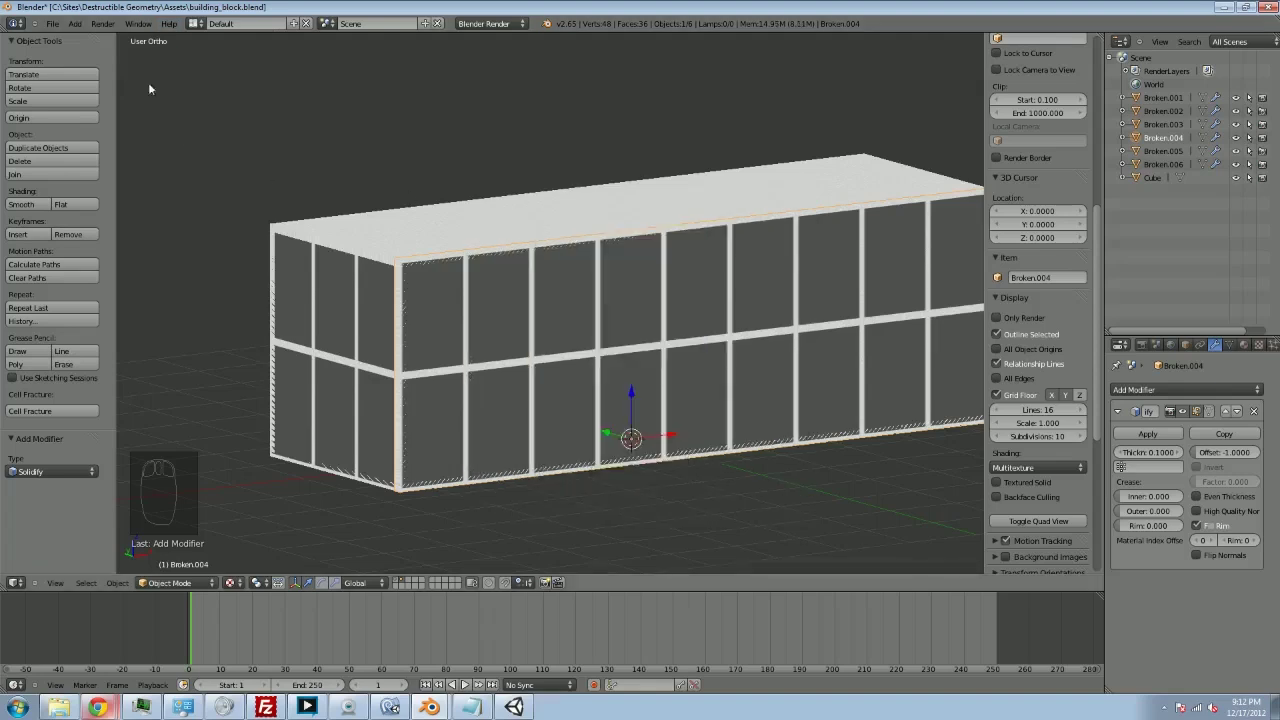
{"action": "left_click", "coordinate": [53, 24]}
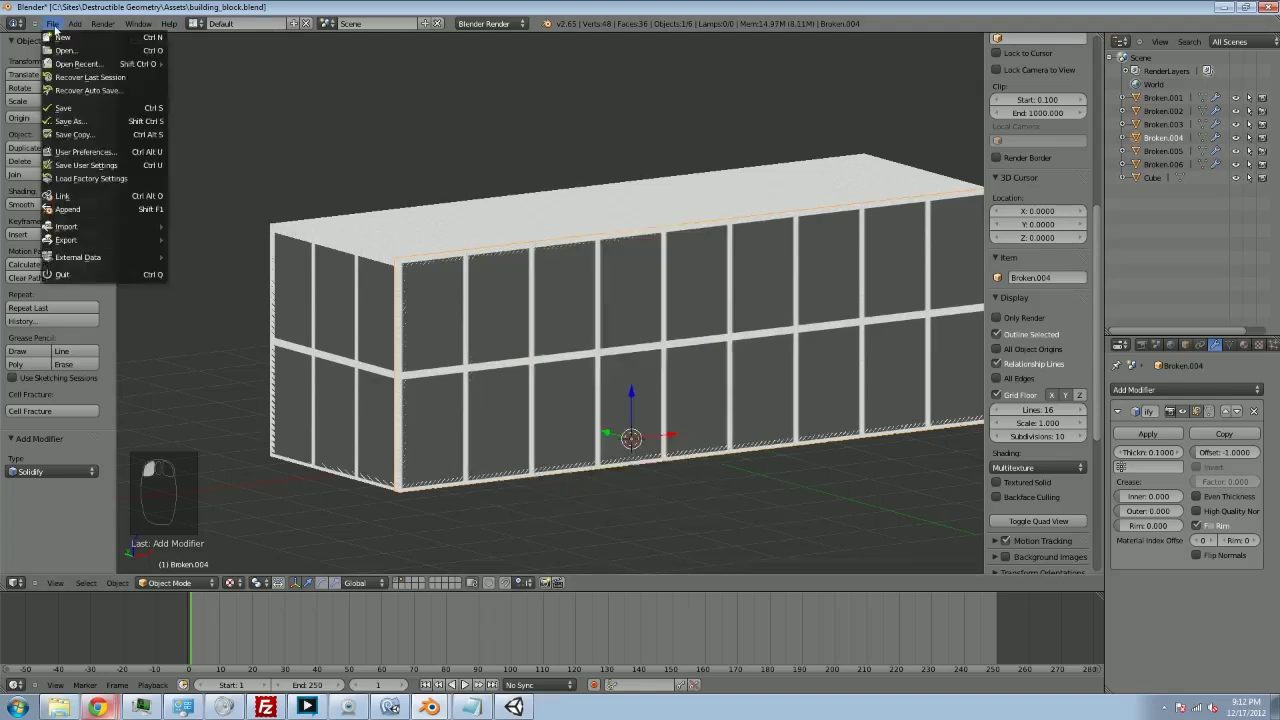
Step: Filter the User Preferences add-ons by 'cell' to find Cell Fracture, then close preferences
{"action": "left_click", "coordinate": [90, 155]}
{"action": "left_click_drag", "start_coordinate": [138, 22], "coordinate": [425, 116]}
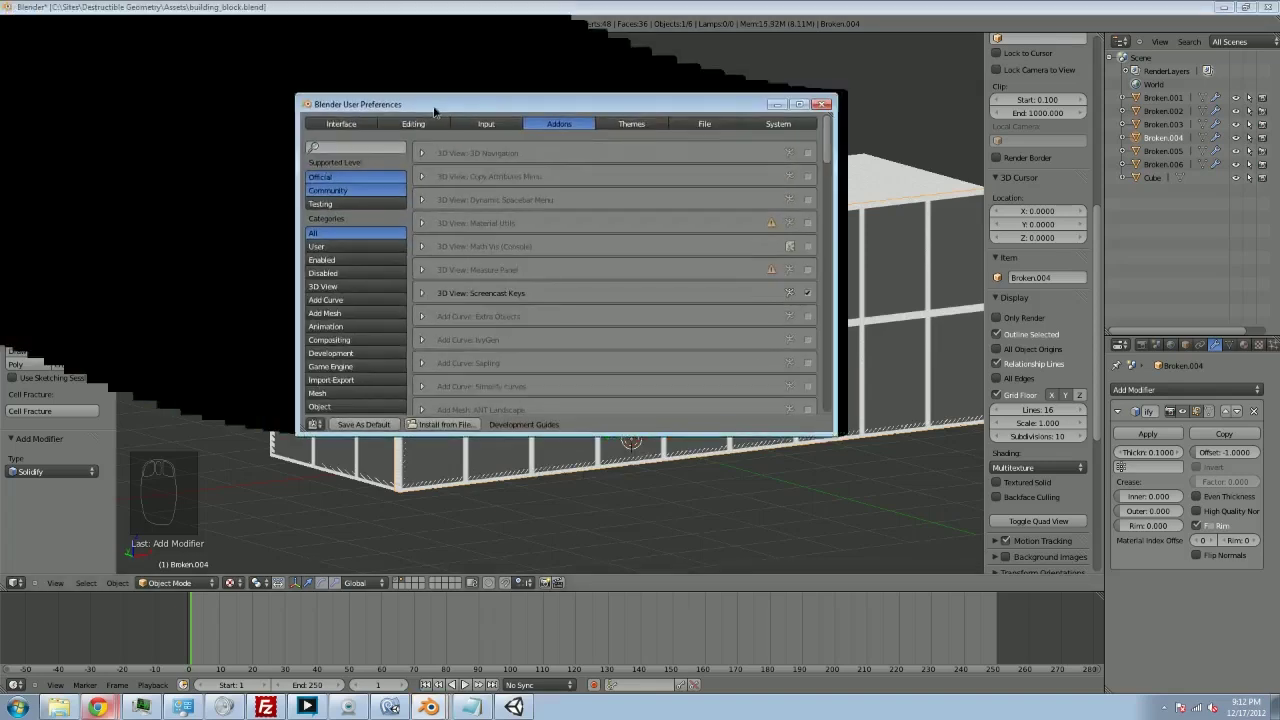
{"action": "left_click", "coordinate": [323, 148]}
{"action": "type", "text": "cell"}
{"action": "key", "text": "Return"}
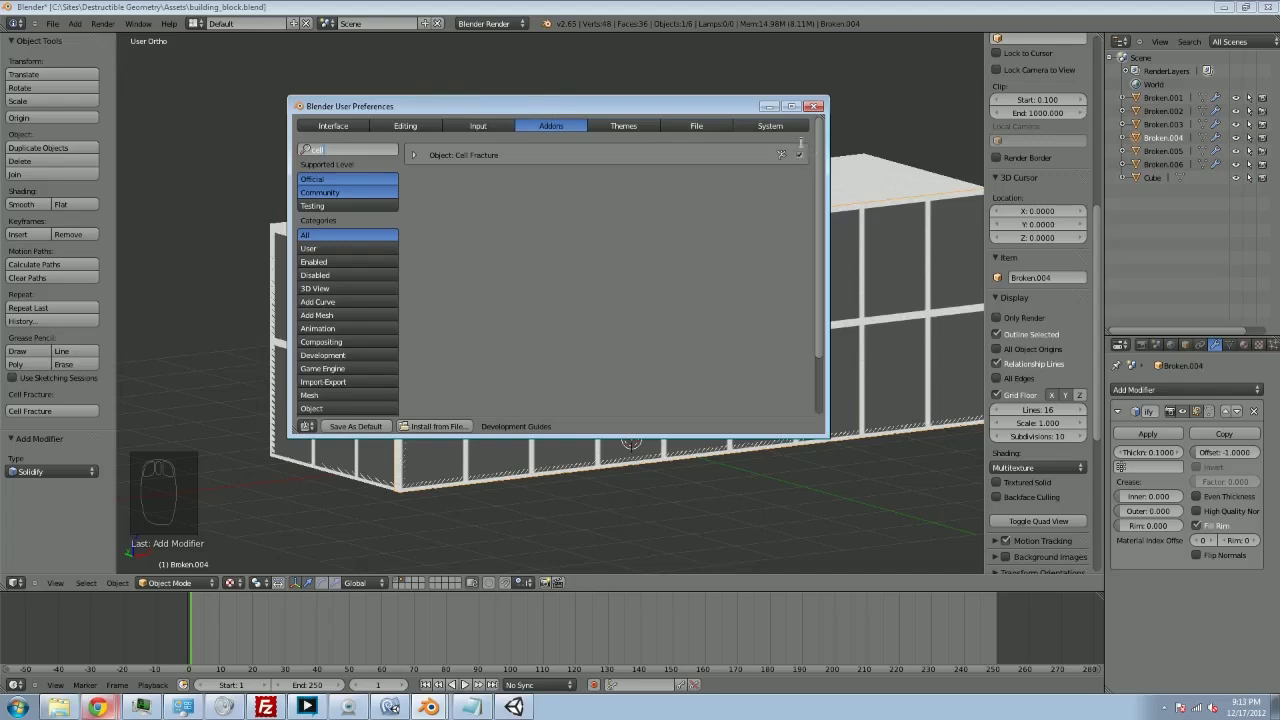
{"action": "left_click", "coordinate": [816, 106]}
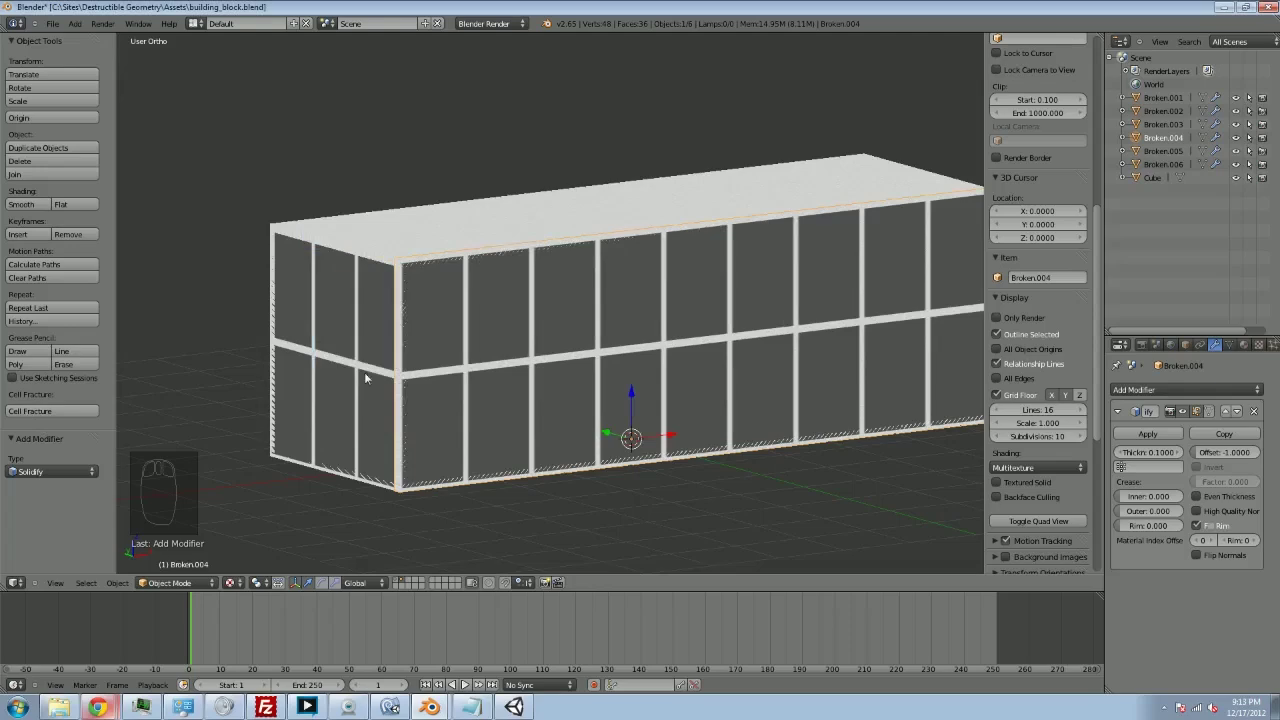
Step: Run Cell Fracture with default settings on the front wall Broken.004, producing four cells
{"action": "mouse_move", "coordinate": [398, 357]}
{"action": "middle_mouse_down"}
{"action": "mouse_move", "coordinate": [420, 363]}
{"action": "mouse_move", "coordinate": [393, 371]}
{"action": "middle_mouse_up"}
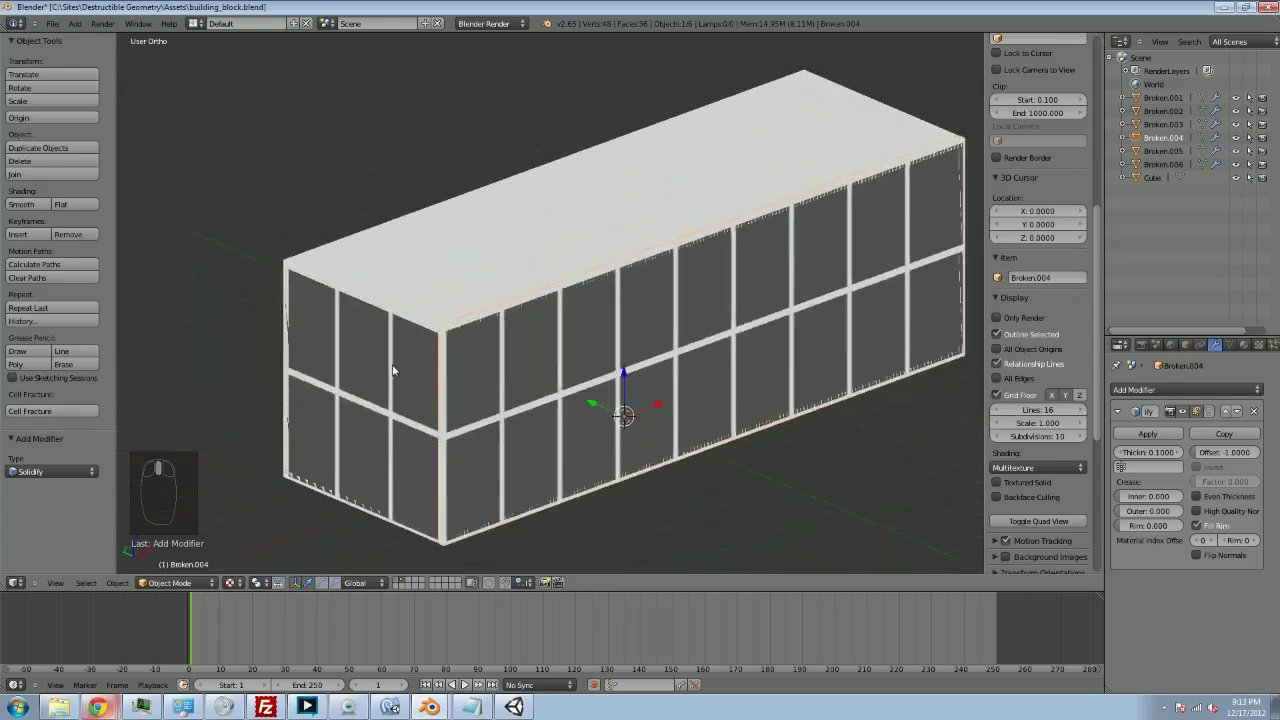
{"action": "middle_click_drag", "start_coordinate": [586, 397], "coordinate": [527, 368]}
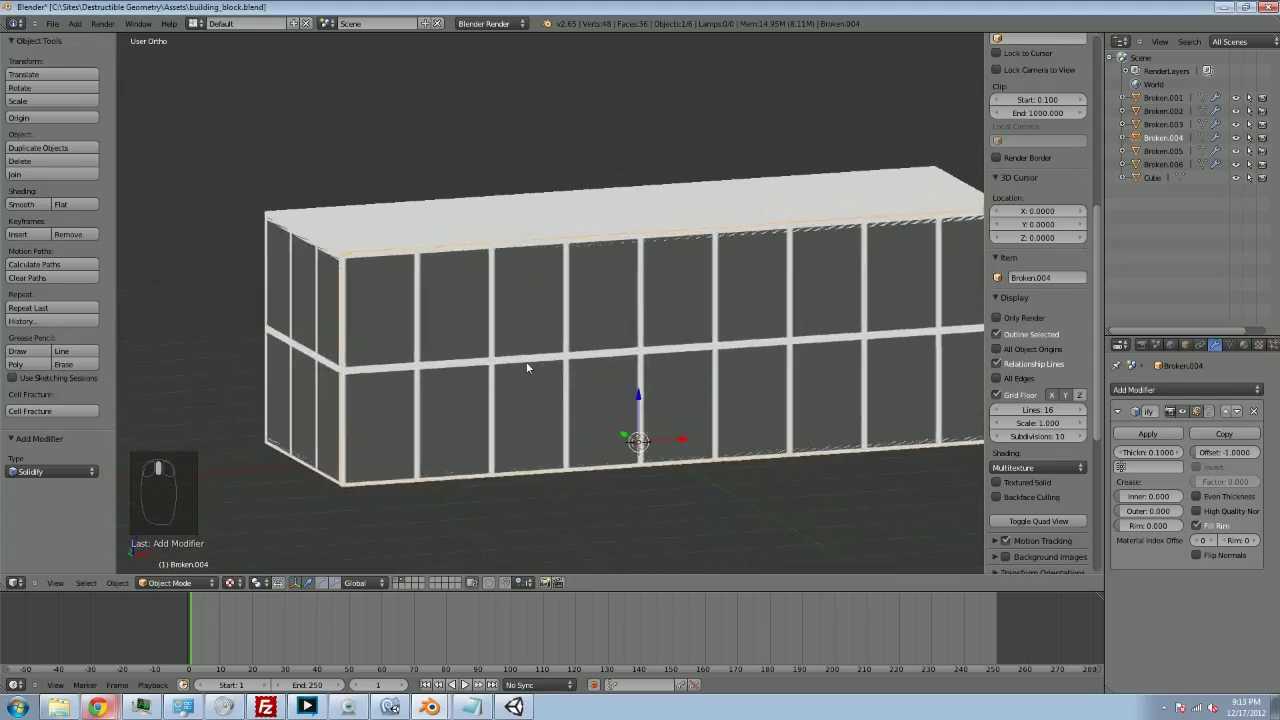
{"action": "middle_click_drag", "start_coordinate": [654, 322], "coordinate": [700, 303]}
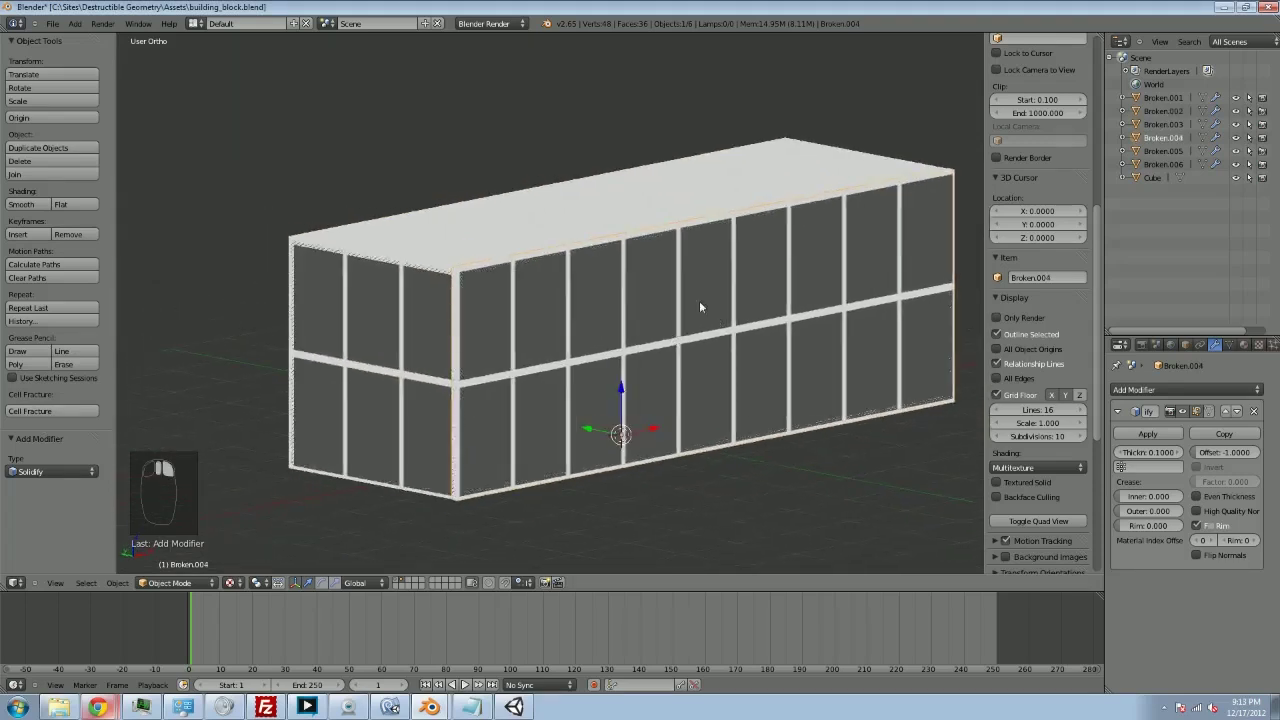
{"action": "left_click", "coordinate": [72, 411]}
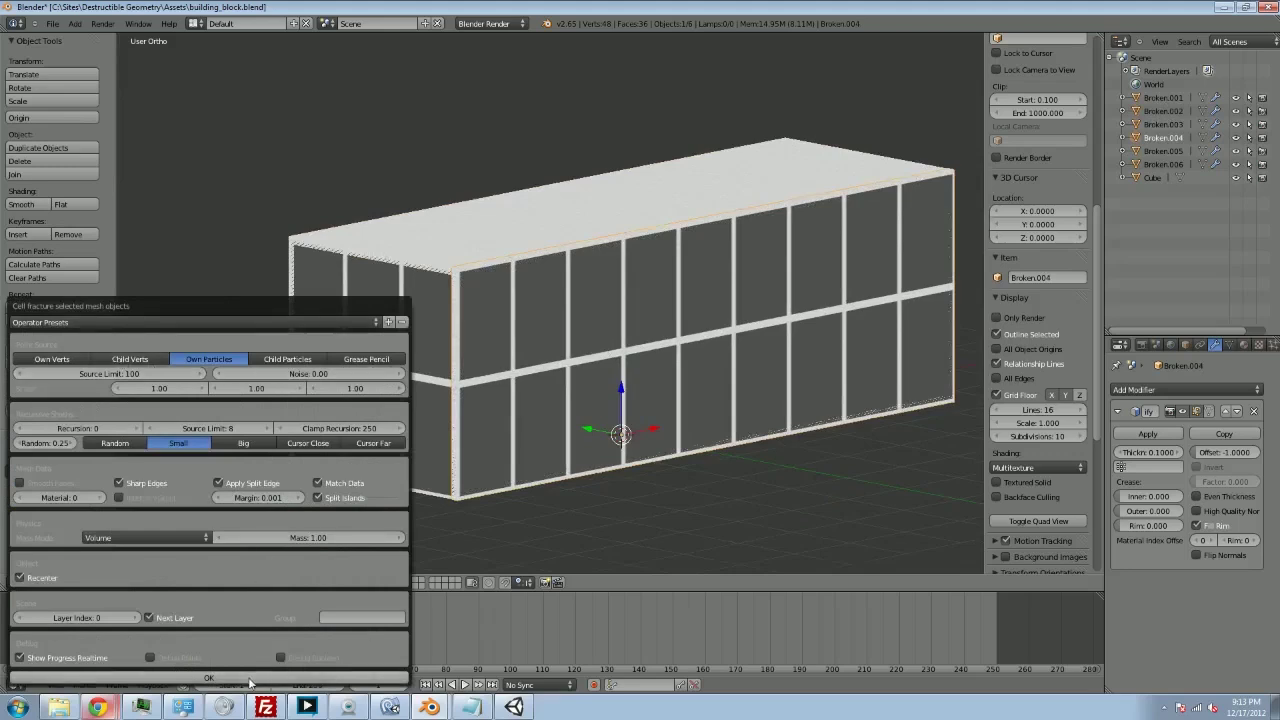
{"action": "left_click", "coordinate": [210, 678]}
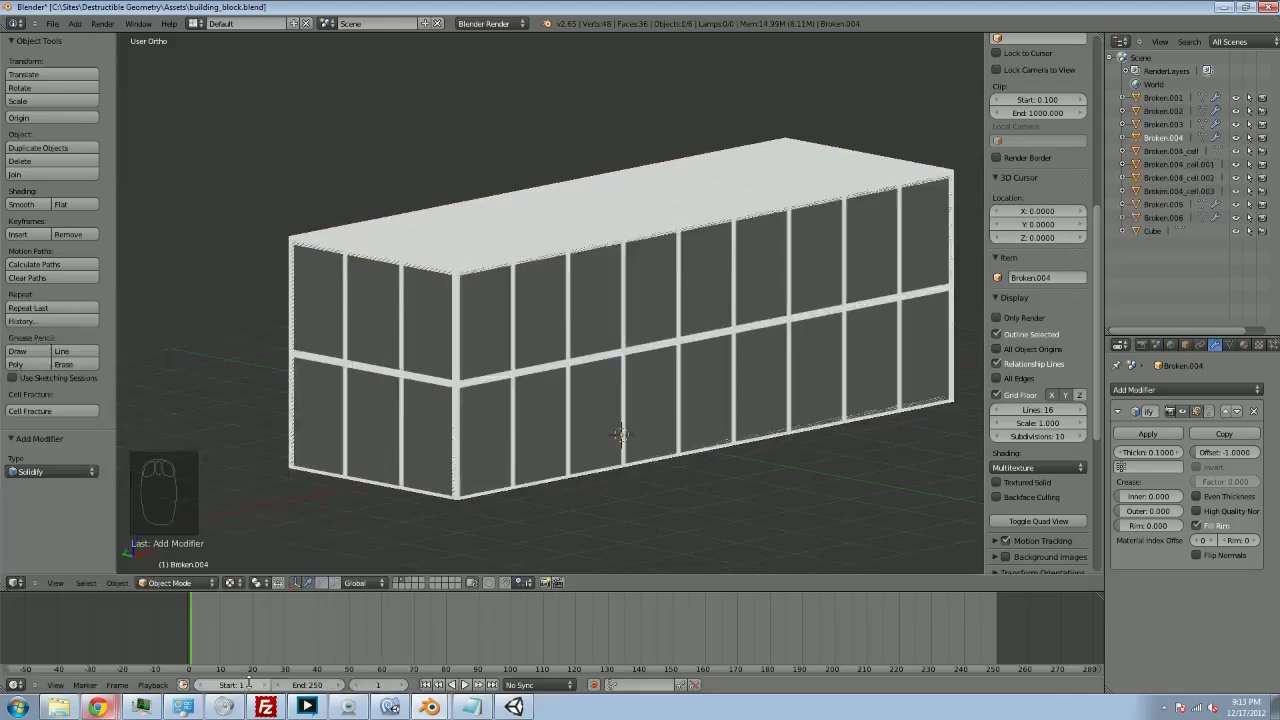
{"action": "left_click", "coordinate": [396, 584]}
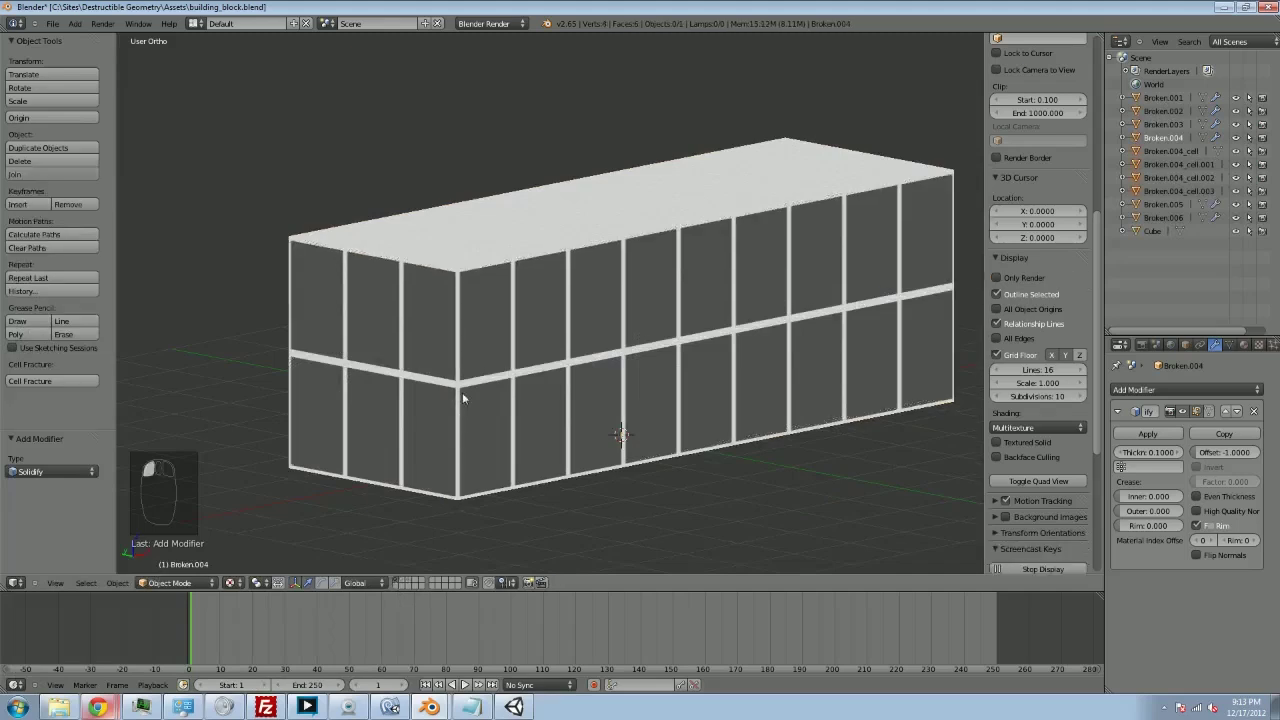
{"action": "right_click", "coordinate": [462, 397]}
{"action": "left_click", "coordinate": [401, 582]}
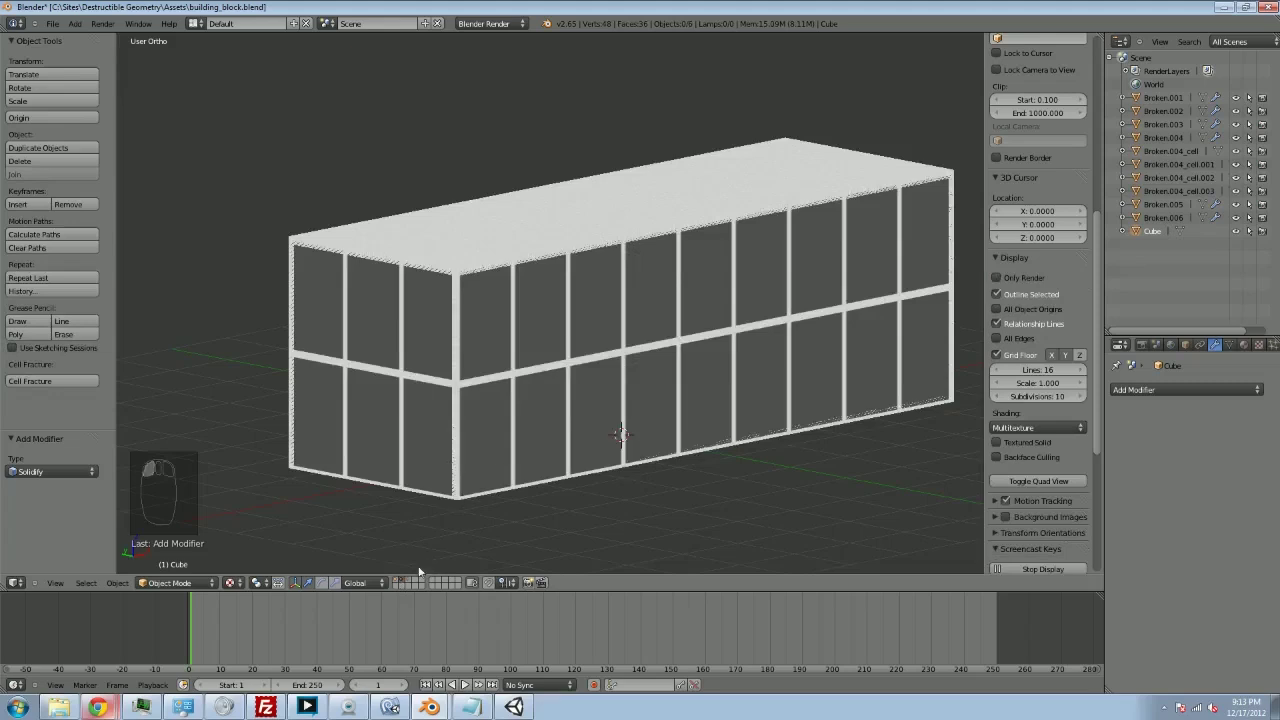
{"action": "left_click", "coordinate": [408, 583]}
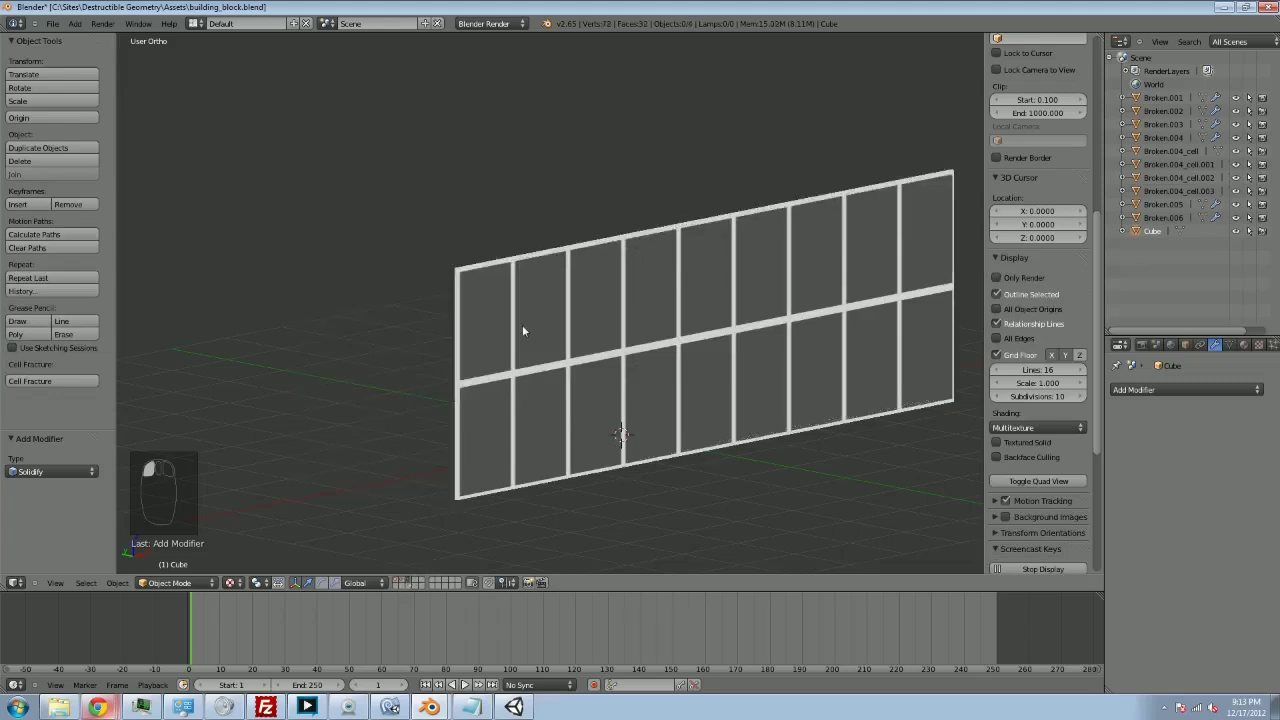
{"action": "mouse_move", "coordinate": [633, 317]}
{"action": "middle_mouse_down"}
{"action": "mouse_move", "coordinate": [666, 317]}
{"action": "mouse_move", "coordinate": [629, 326]}
{"action": "middle_mouse_up"}
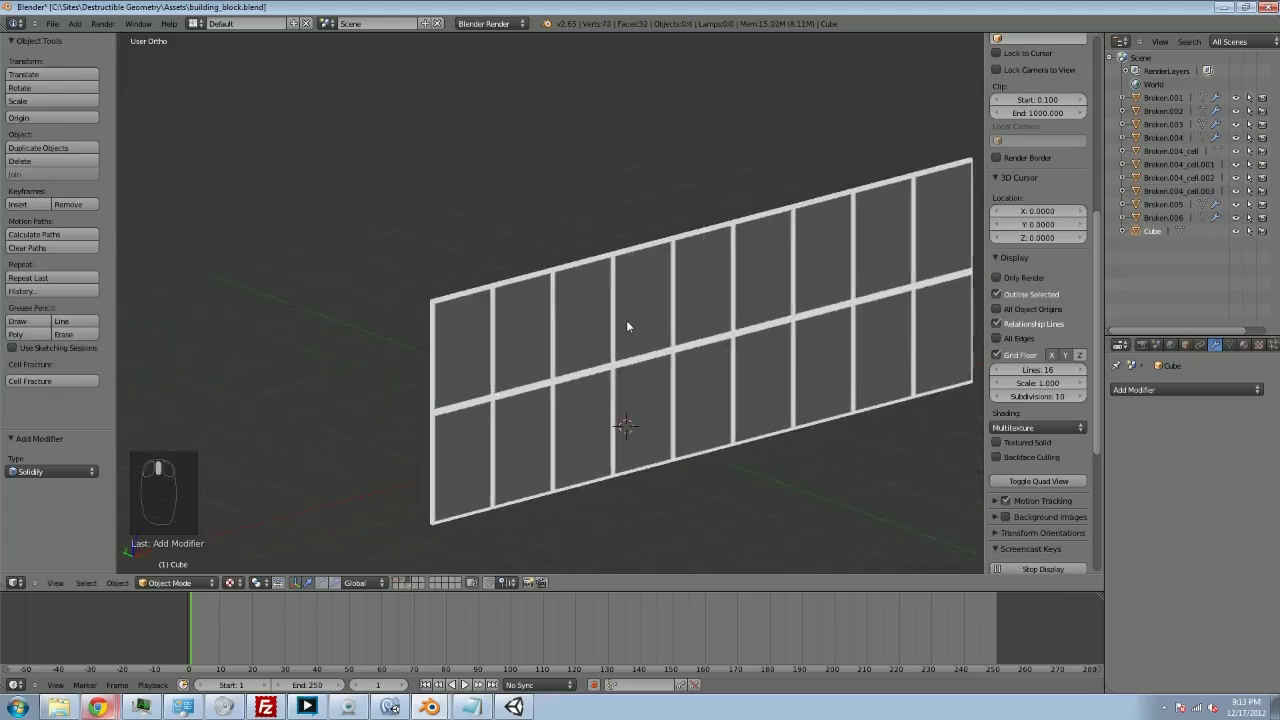
{"action": "right_click", "coordinate": [613, 323]}
{"action": "right_click", "coordinate": [708, 318]}
{"action": "right_click", "coordinate": [593, 307]}
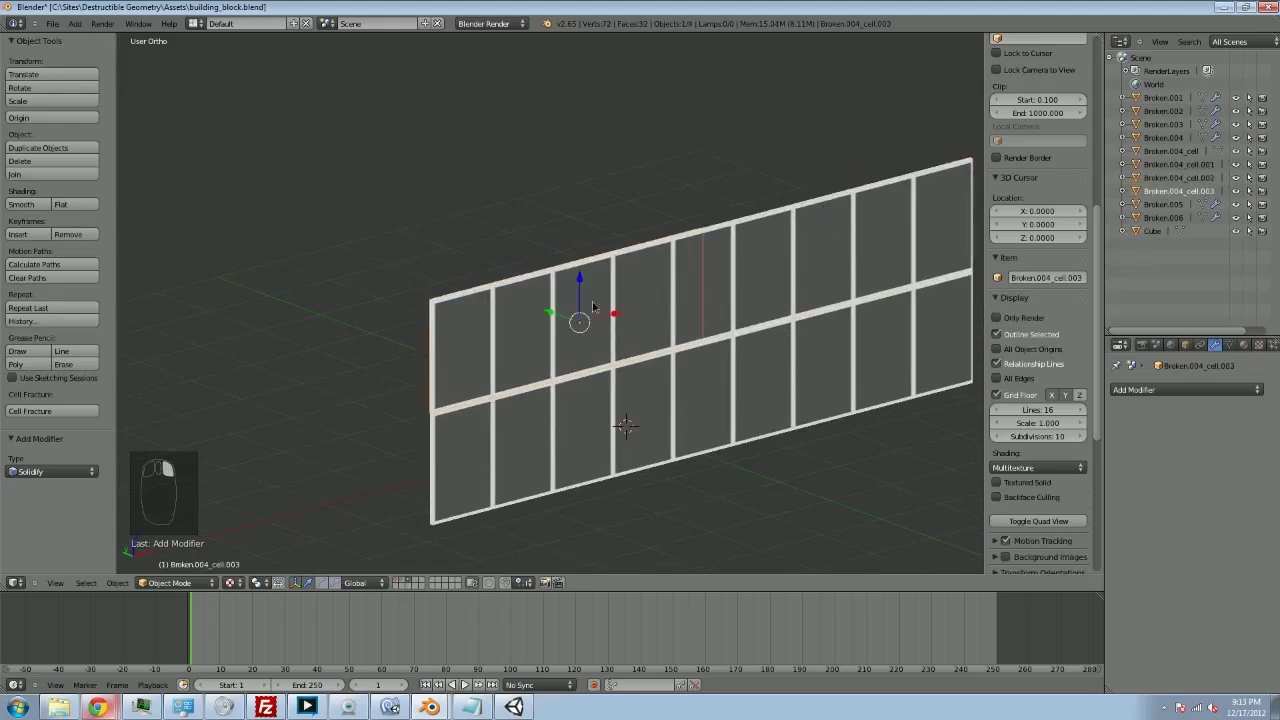
{"action": "key", "text": "g"}
{"action": "left_click", "coordinate": [546, 215]}
{"action": "left_click", "coordinate": [763, 261]}
{"action": "key", "text": "g"}
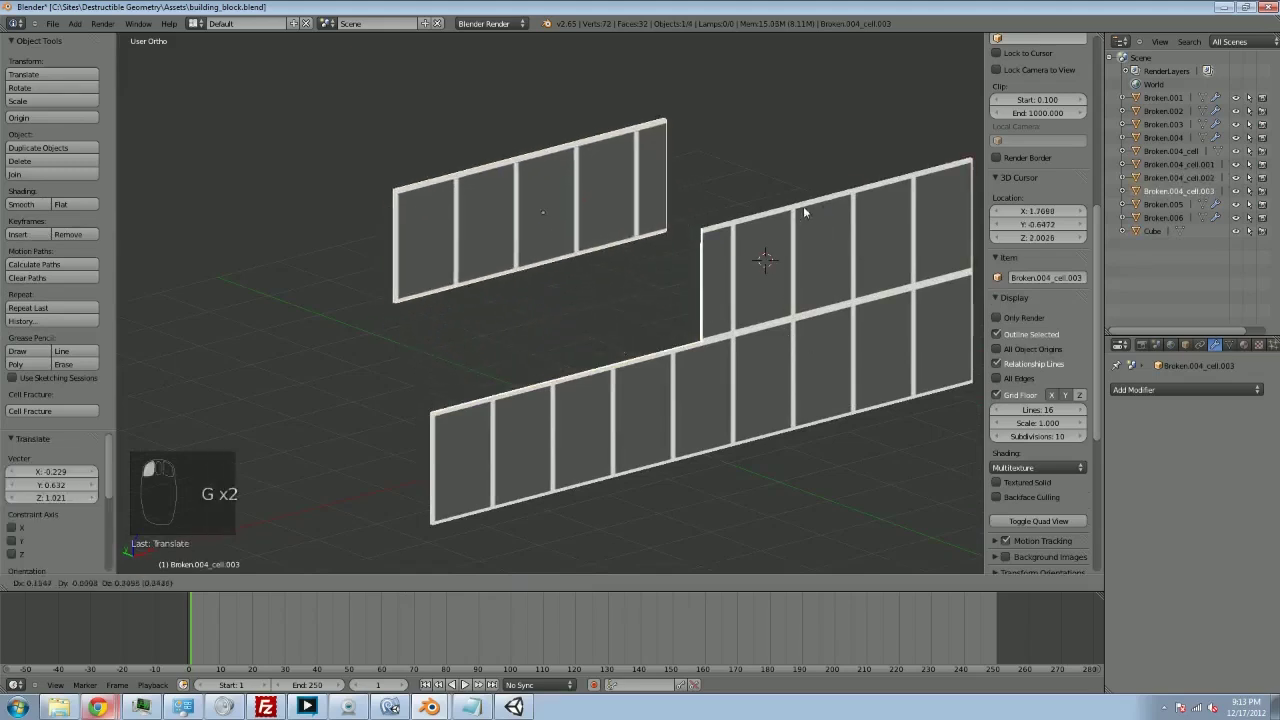
{"action": "left_click", "coordinate": [692, 224]}
{"action": "left_click", "coordinate": [845, 240]}
{"action": "right_click", "coordinate": [817, 279]}
{"action": "key", "text": "g"}
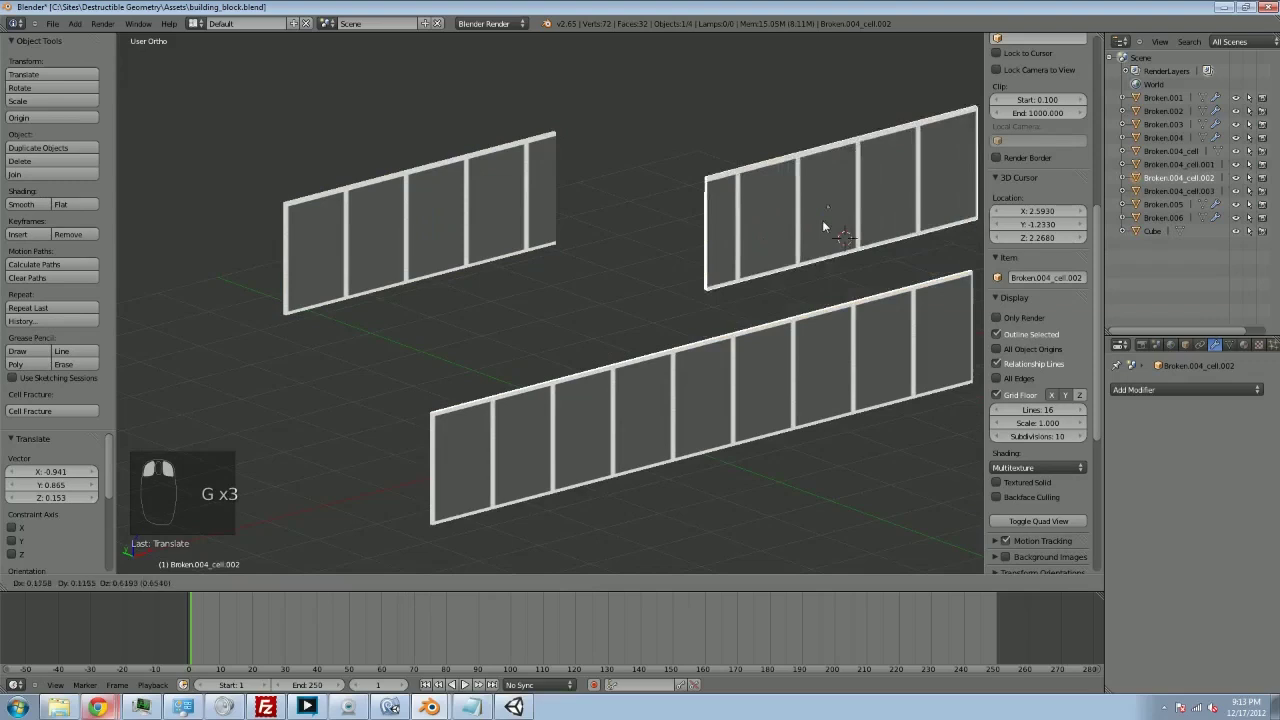
{"action": "left_click", "coordinate": [822, 220]}
{"action": "right_click", "coordinate": [816, 317]}
{"action": "key", "text": "g"}
{"action": "left_click", "coordinate": [845, 385]}
{"action": "right_click", "coordinate": [584, 414]}
{"action": "key", "text": "g"}
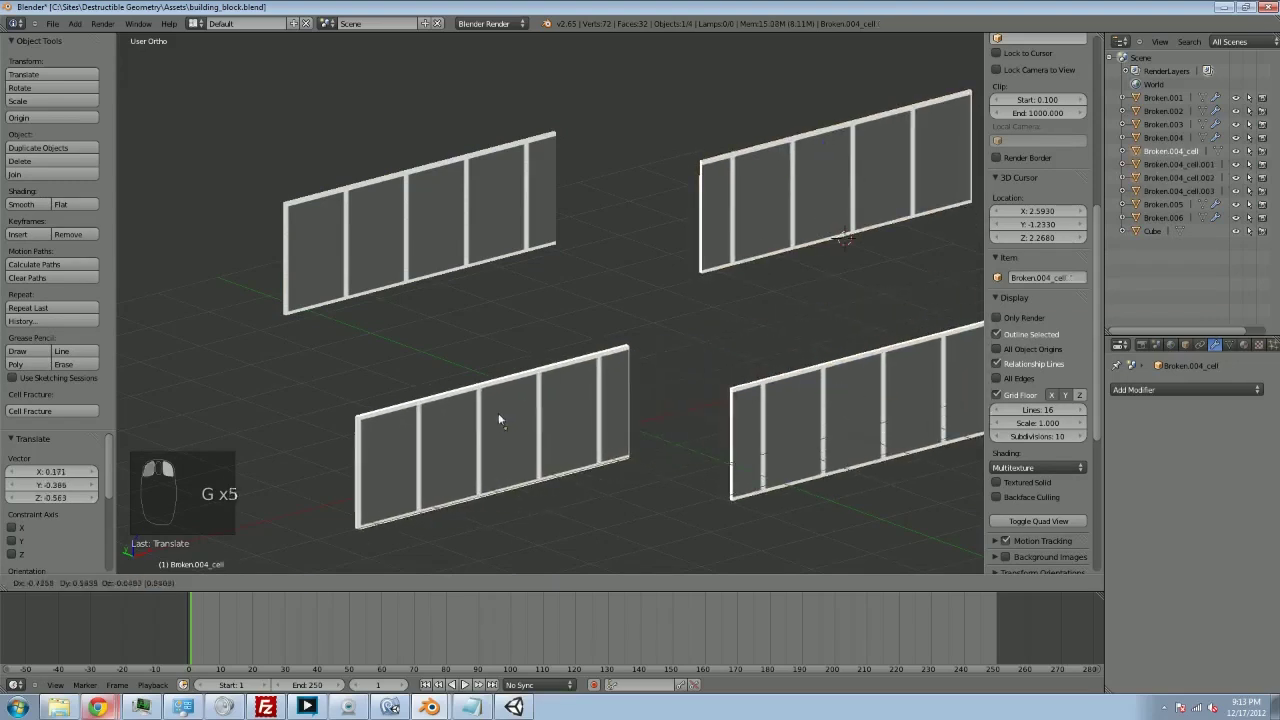
{"action": "left_click", "coordinate": [498, 419]}
{"action": "middle_click_drag", "start_coordinate": [514, 349], "coordinate": [600, 337]}
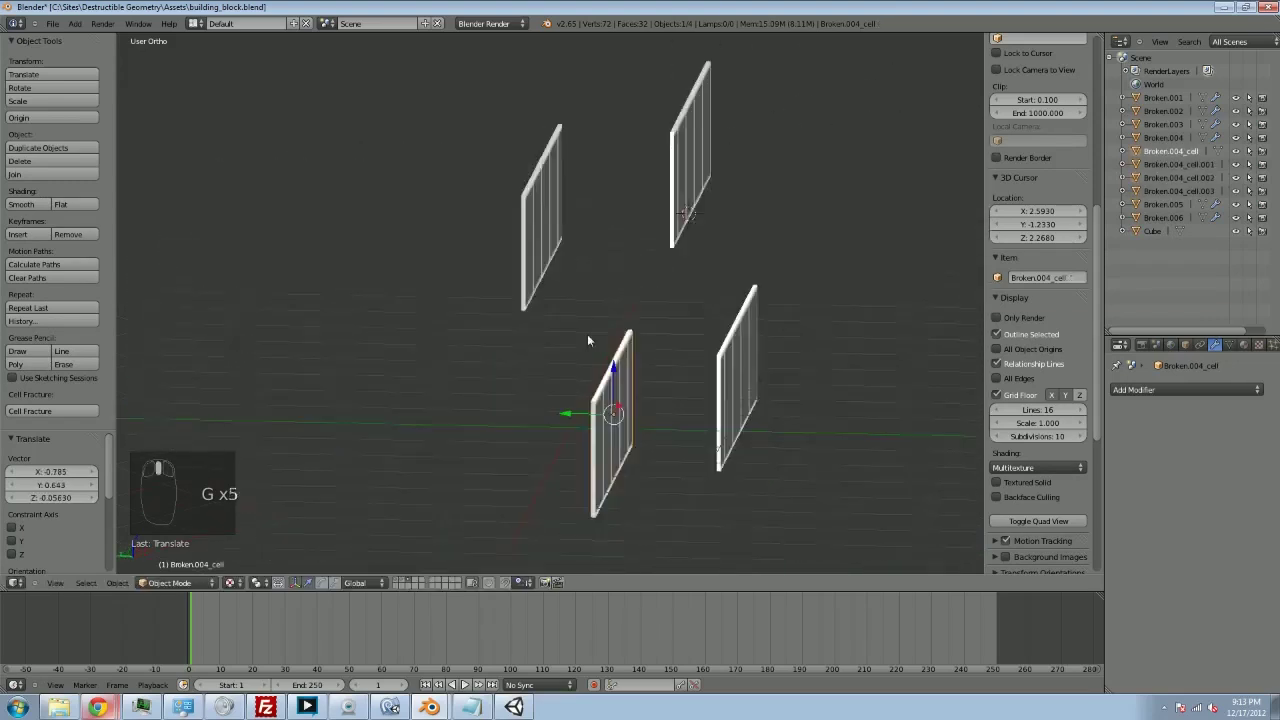
{"action": "middle_click_drag", "start_coordinate": [826, 331], "coordinate": [753, 367]}
{"action": "key", "text": "ctrl+z"}
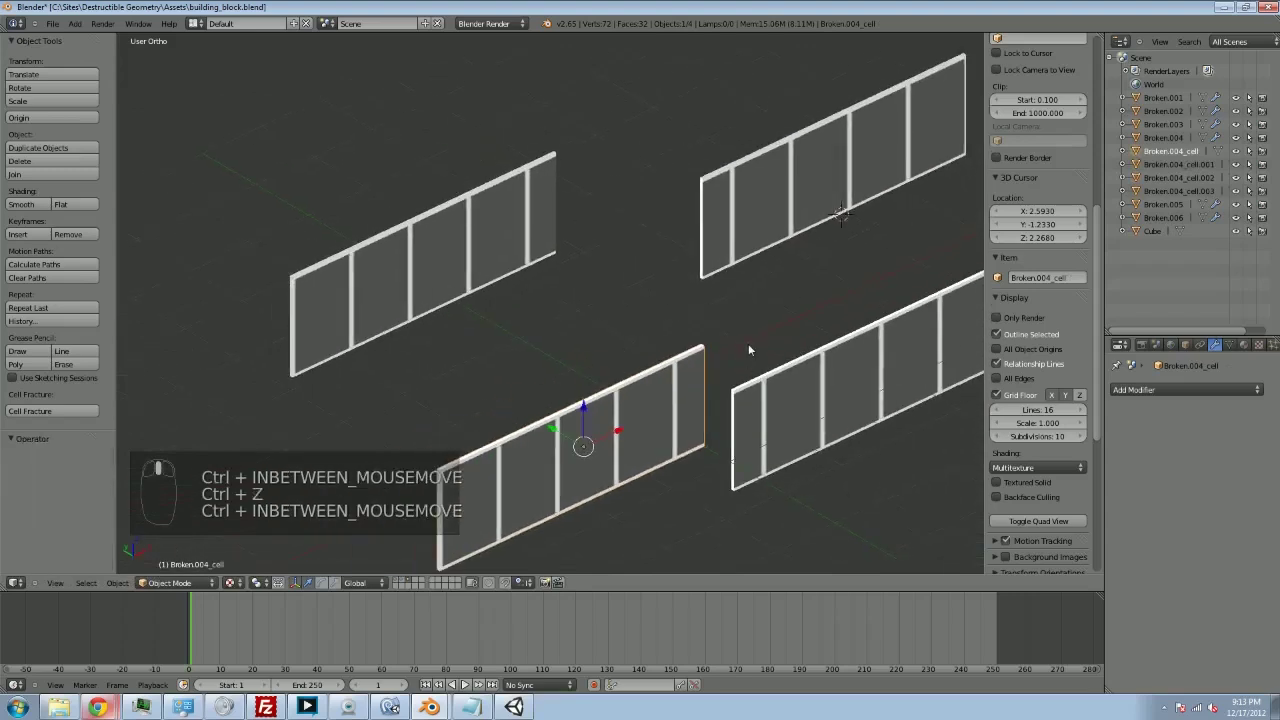
{"action": "key", "text": "ctrl+z"}
{"action": "key", "text": "ctrl+z"}
{"action": "key", "text": "ctrl+z"}
{"action": "key", "text": "ctrl+z"}
{"action": "key", "text": "ctrl+z"}
{"action": "key", "text": "ctrl+z"}
{"action": "key", "text": "ctrl+z"}
{"action": "key", "text": "ctrl+z"}
{"action": "key", "text": "ctrl+z"}
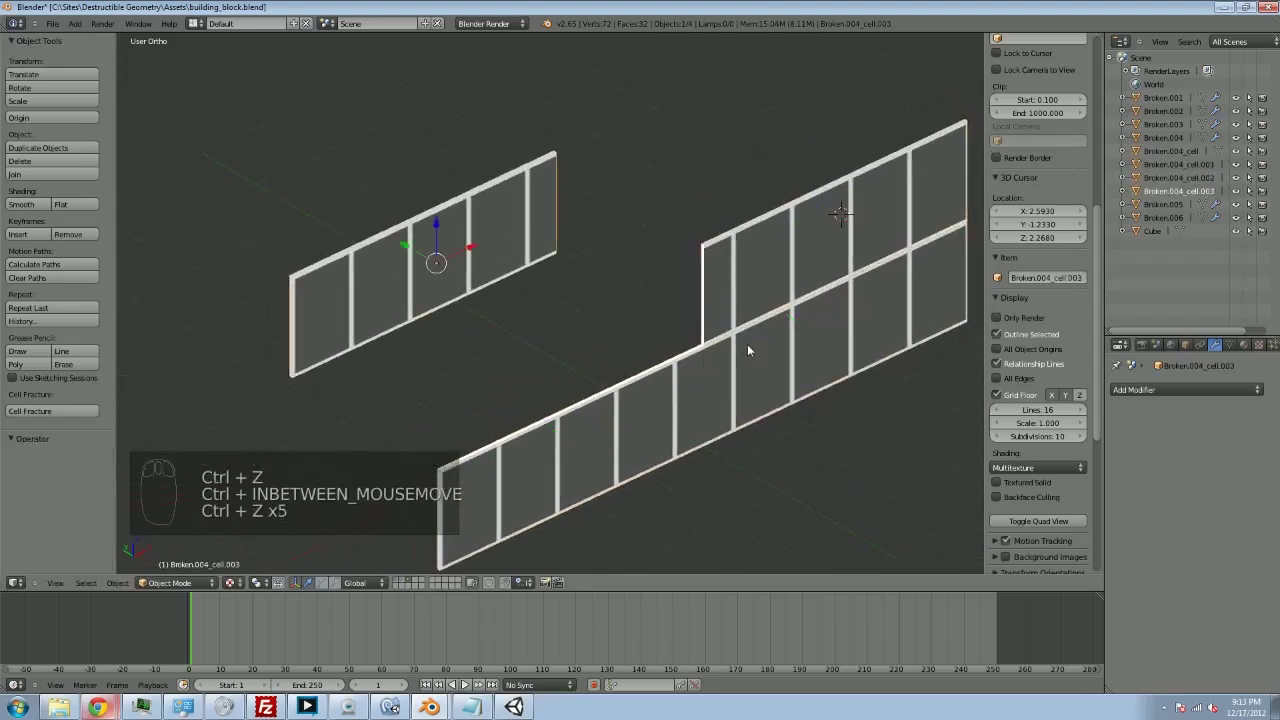
{"action": "key", "text": "ctrl+z"}
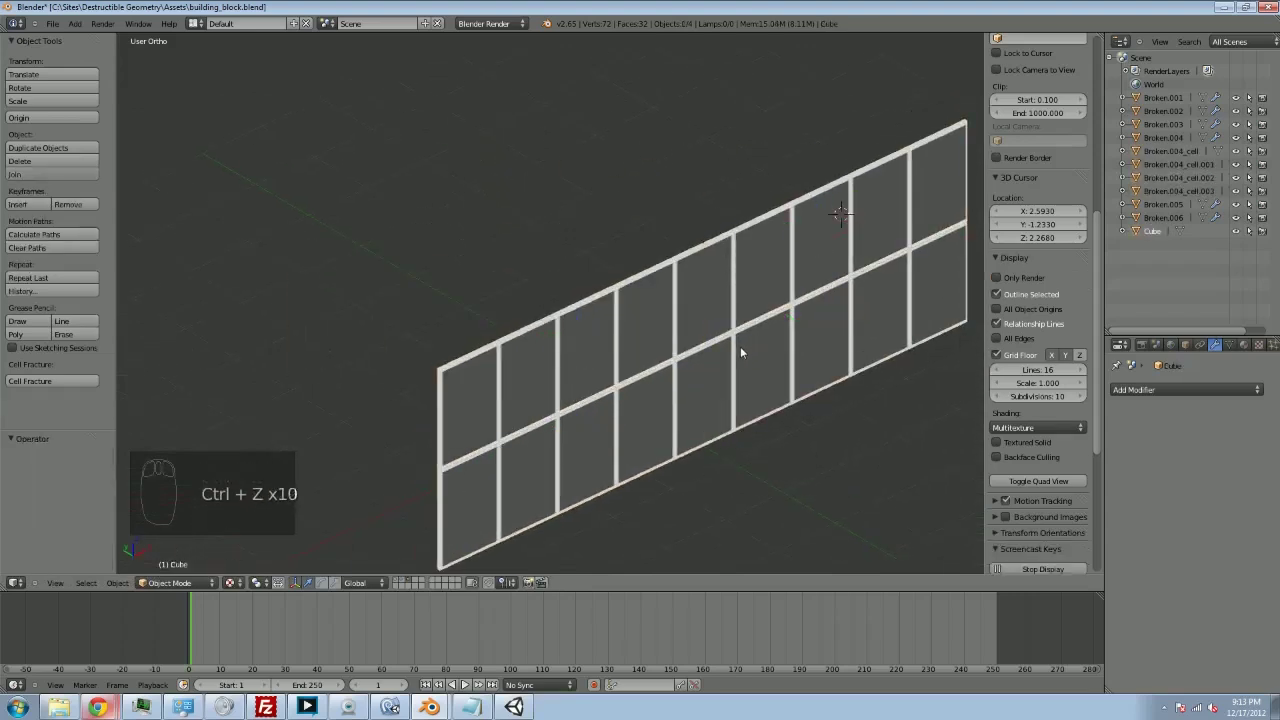
{"action": "key", "text": "ctrl+z"}
{"action": "middle_click_drag", "start_coordinate": [740, 346], "coordinate": [680, 332]}
{"action": "right_click", "coordinate": [680, 332]}
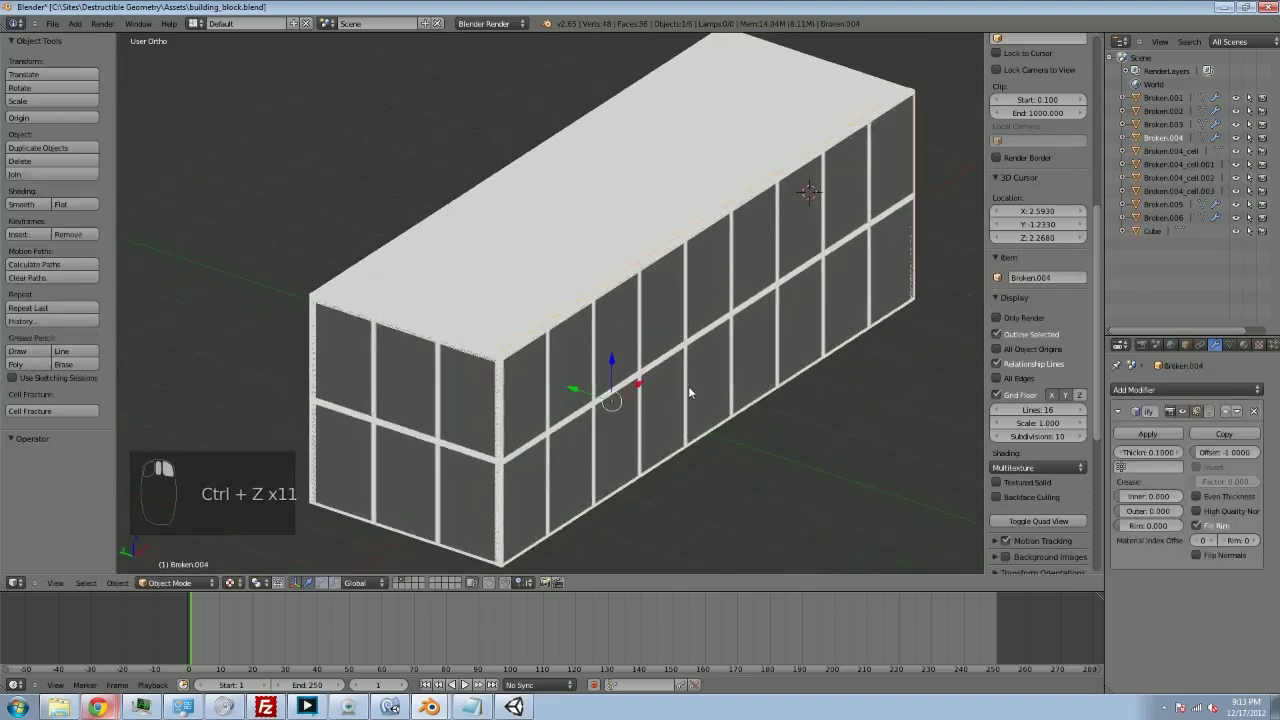
{"action": "middle_click_drag", "start_coordinate": [689, 384], "coordinate": [687, 358]}
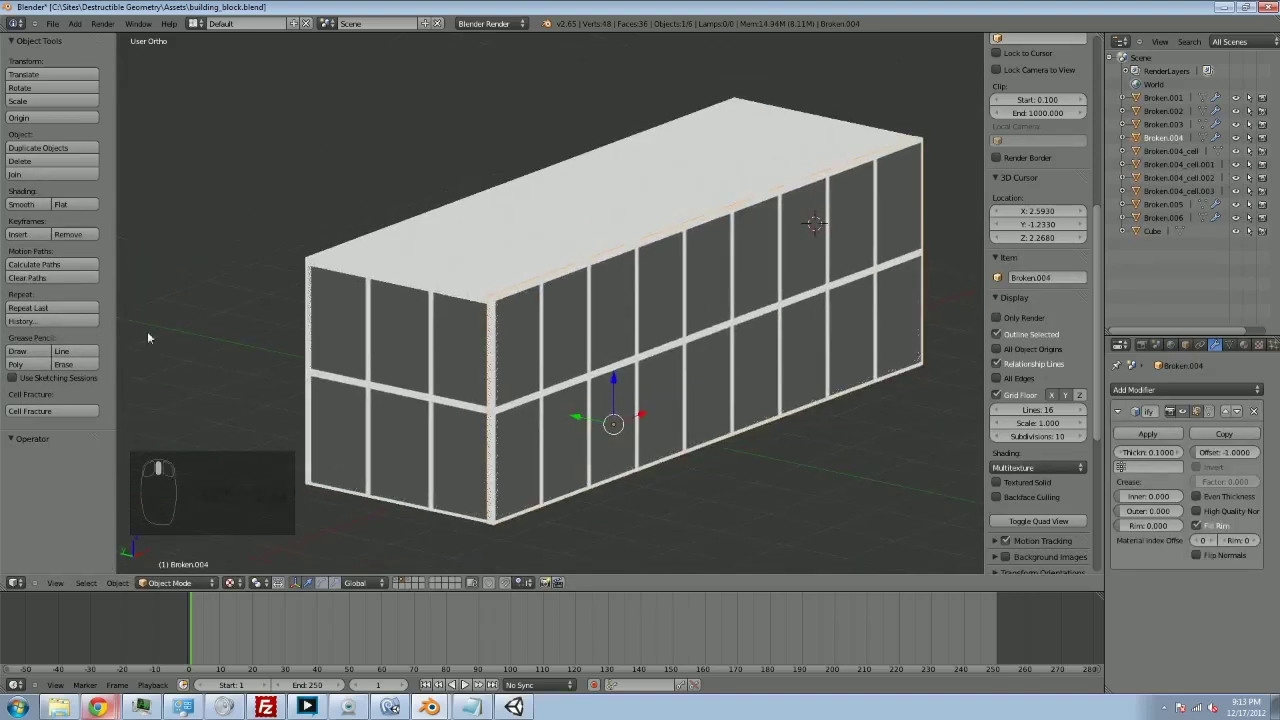
{"action": "left_click", "coordinate": [75, 411]}
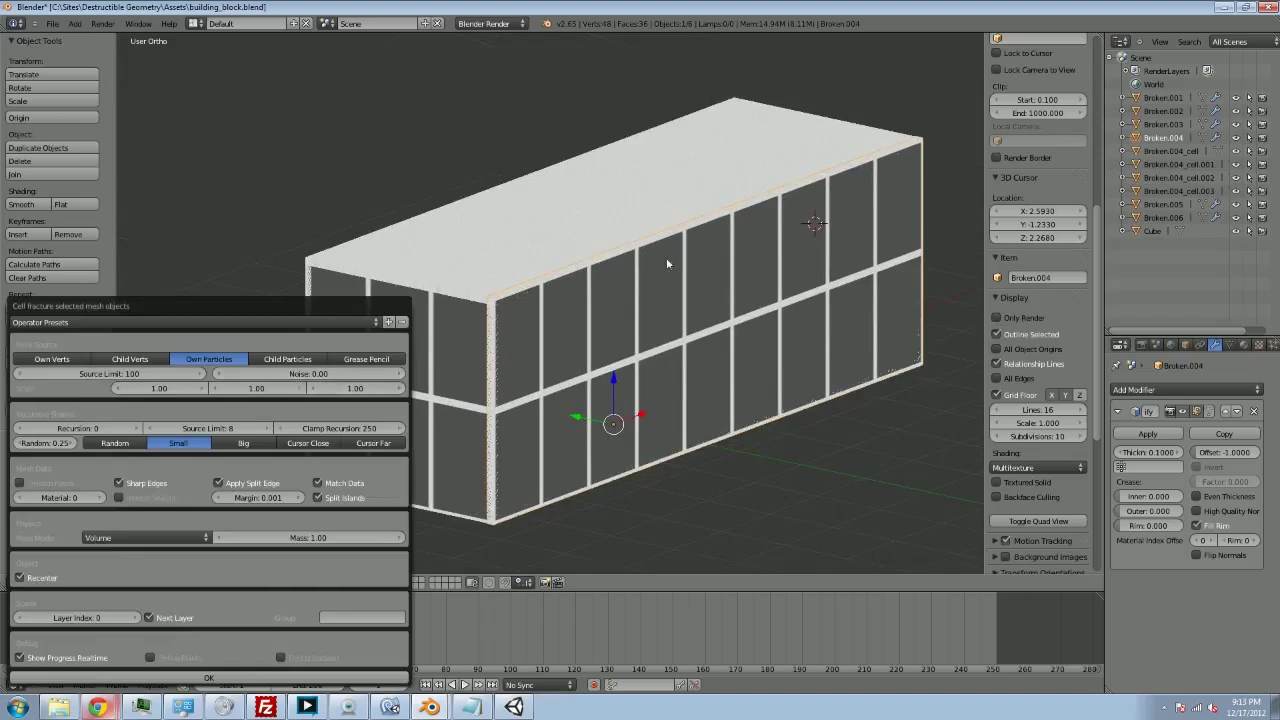
{"action": "key", "text": "a"}
{"action": "key", "text": "x"}
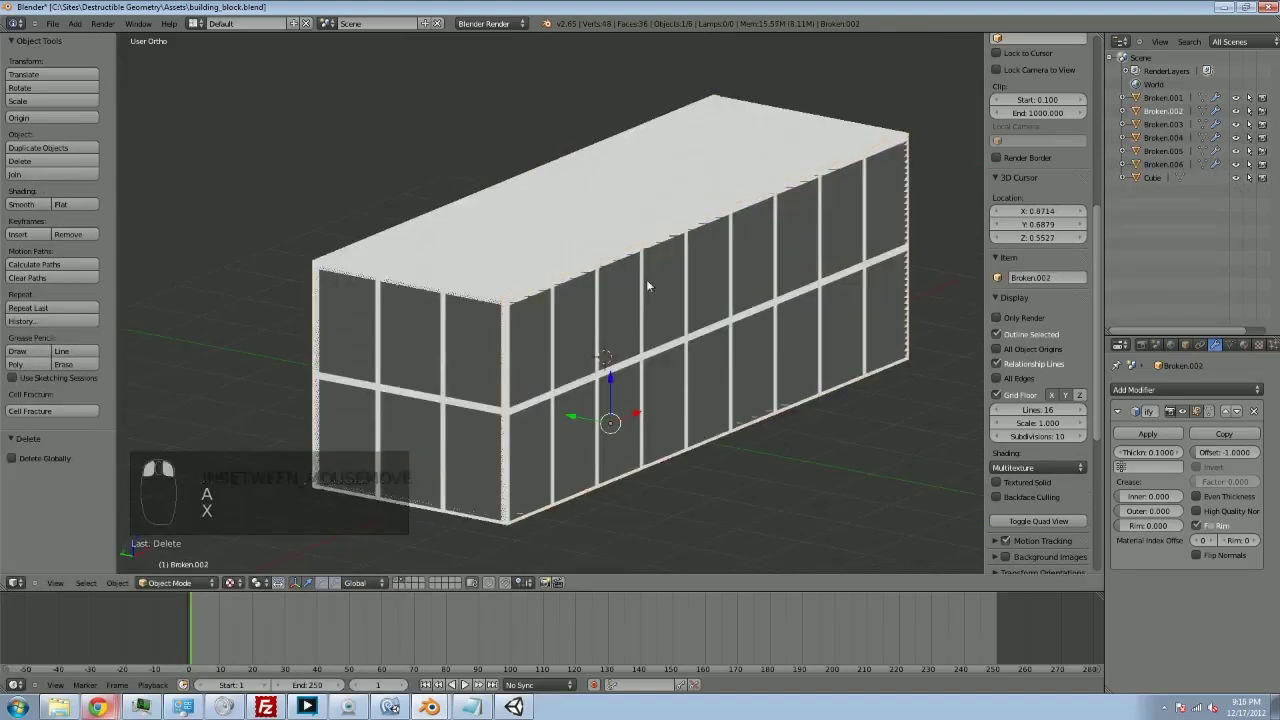
{"action": "left_click", "coordinate": [646, 279]}
{"action": "left_click", "coordinate": [52, 411]}
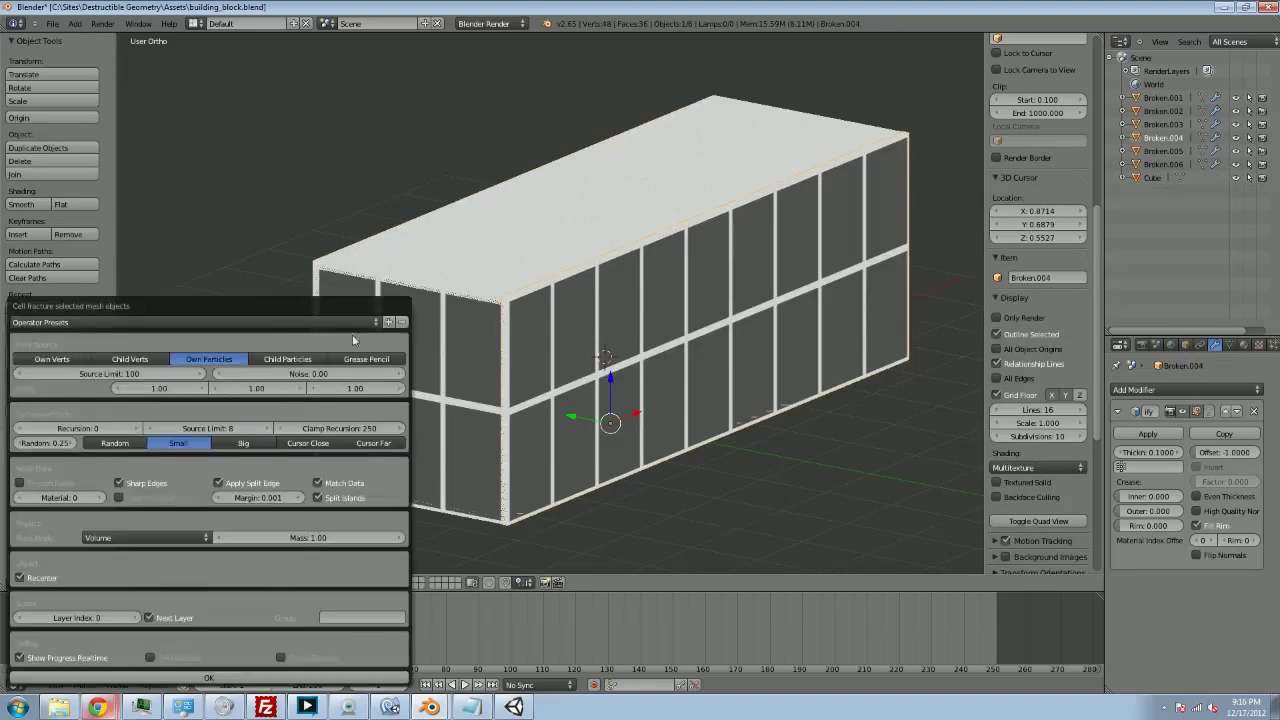
{"action": "left_click", "coordinate": [230, 373]}
{"action": "type", "text": "1"}
{"action": "key", "text": "Return"}
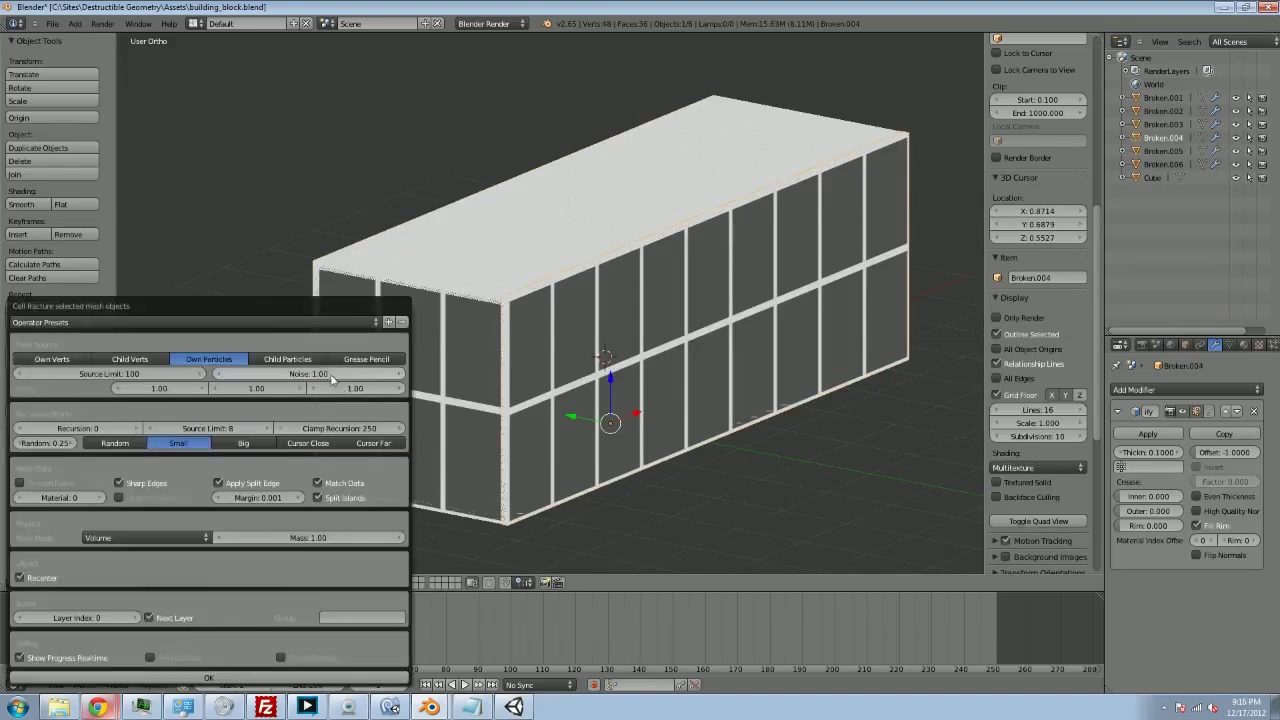
{"action": "left_click", "coordinate": [210, 678]}
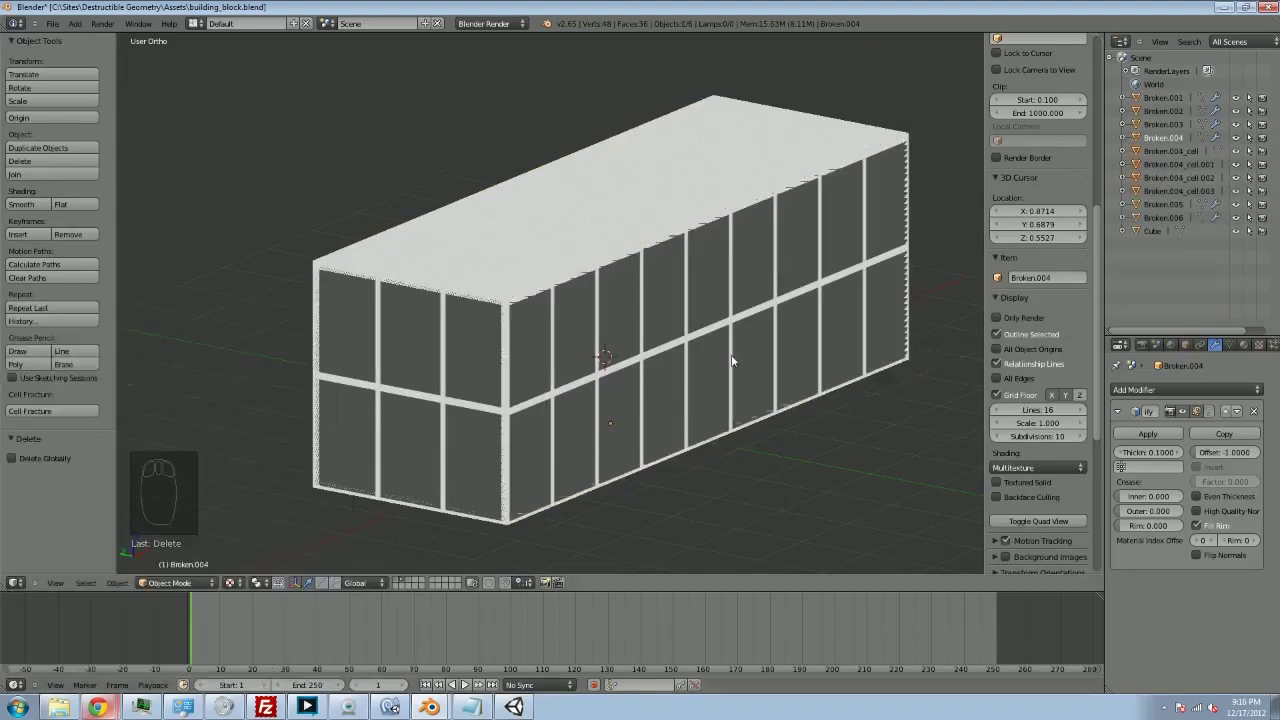
{"action": "left_click", "coordinate": [408, 583]}
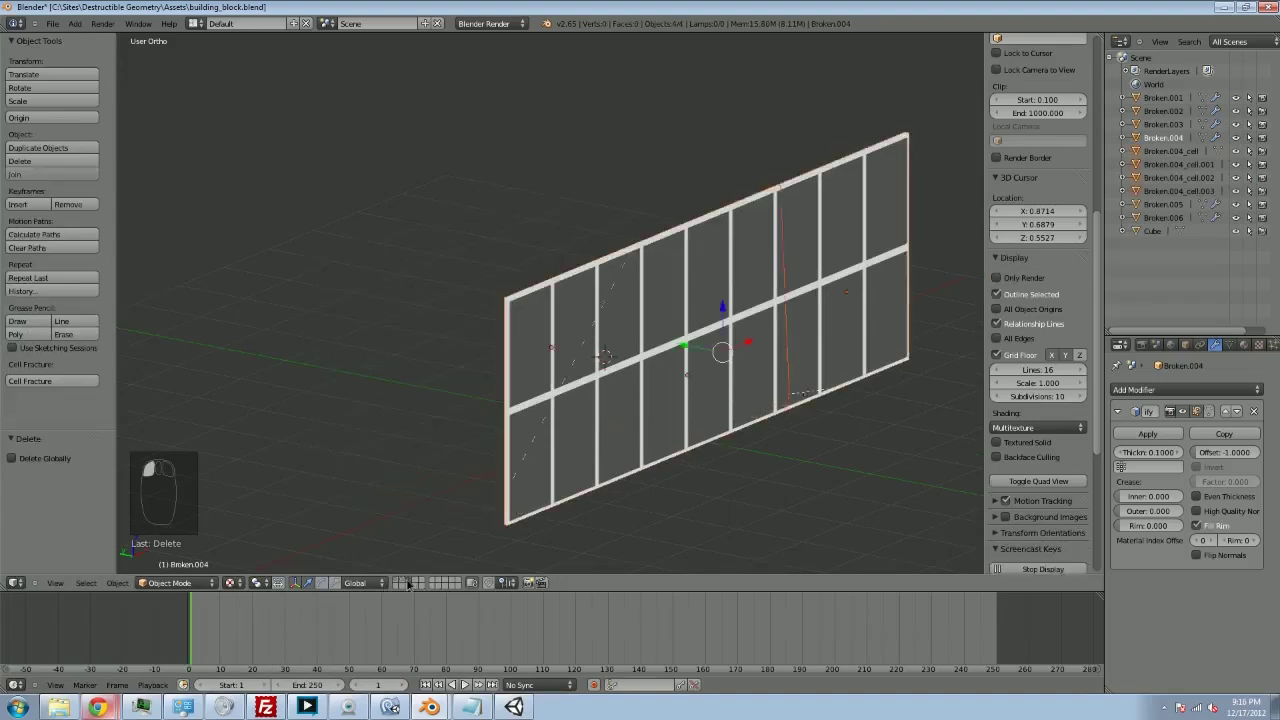
{"action": "right_click", "coordinate": [619, 294]}
{"action": "key", "text": "g"}
{"action": "left_click", "coordinate": [564, 170]}
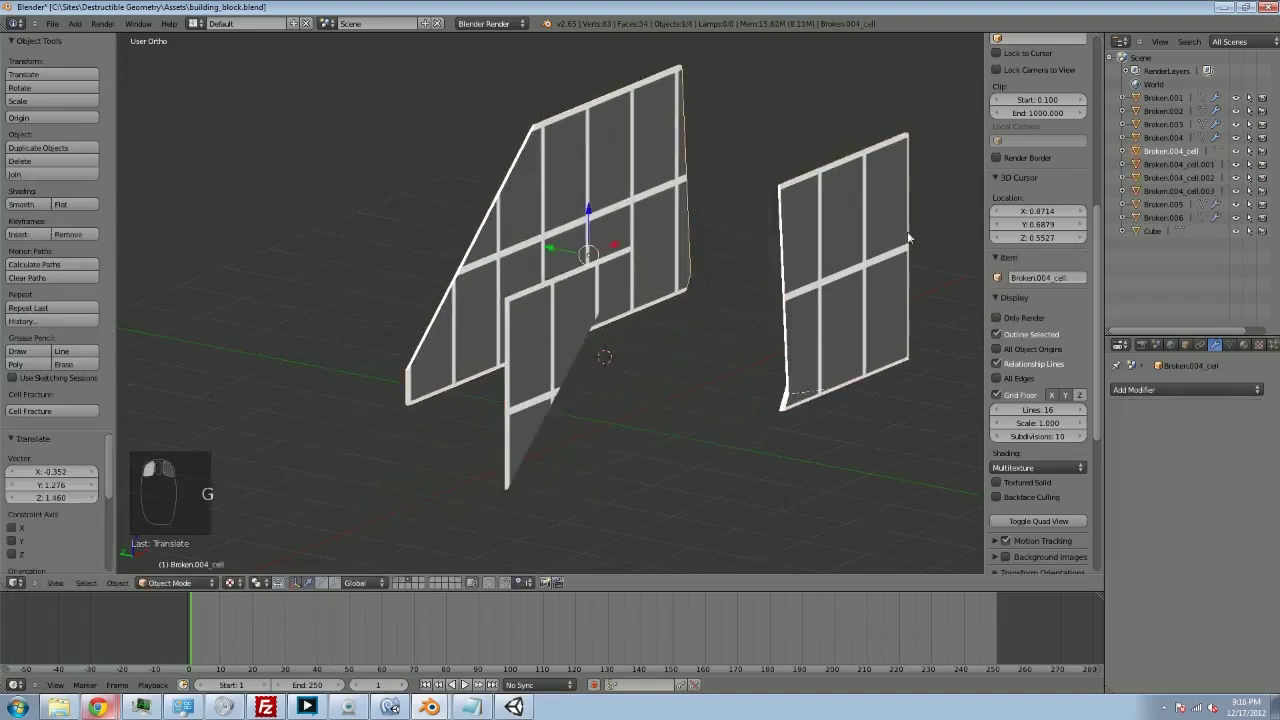
{"action": "key", "text": "ctrl+z"}
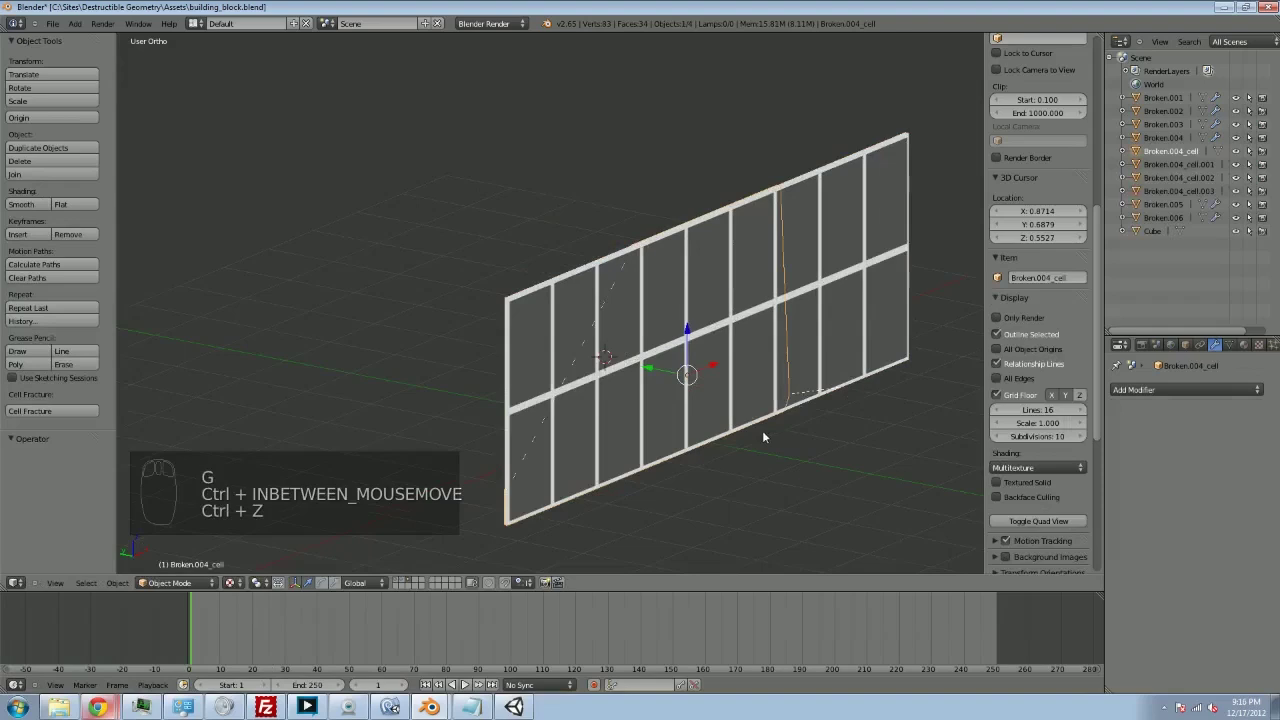
{"action": "right_click", "coordinate": [569, 333]}
{"action": "key", "text": "g"}
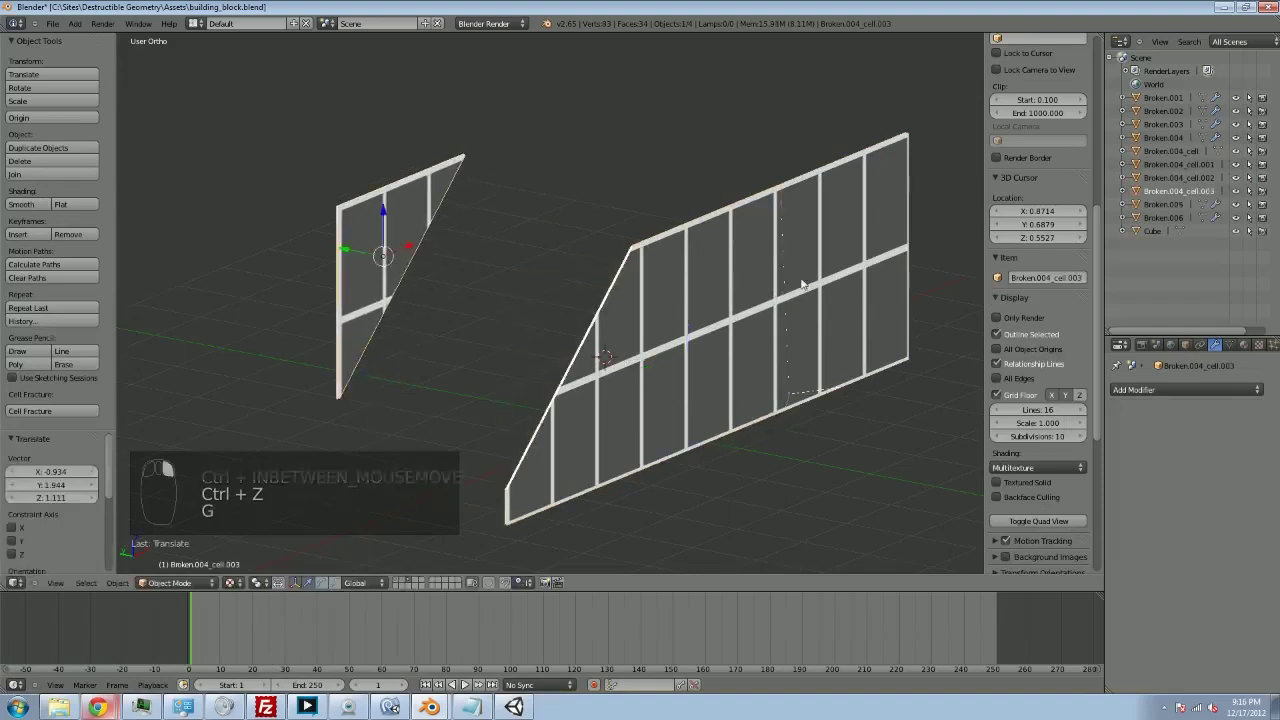
{"action": "left_click", "coordinate": [406, 242]}
{"action": "key", "text": "ctrl+z"}
{"action": "right_click", "coordinate": [848, 266]}
{"action": "key", "text": "g"}
{"action": "left_click", "coordinate": [812, 113]}
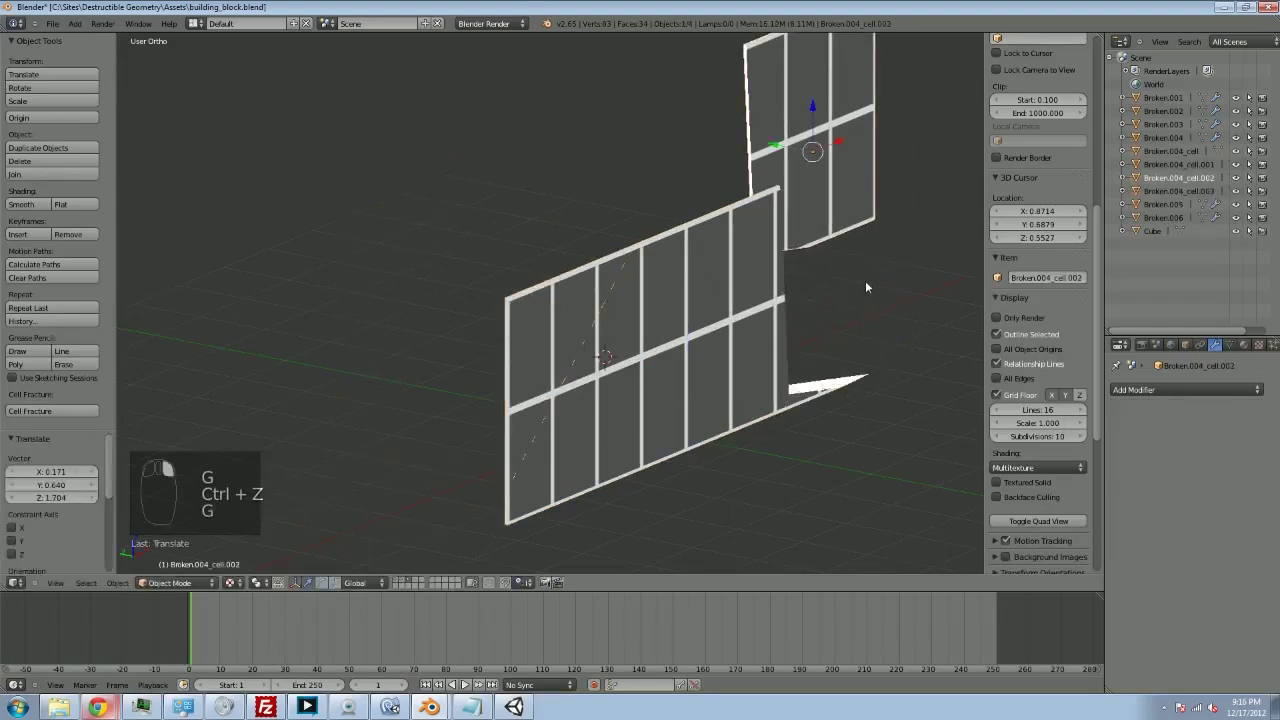
{"action": "key", "text": "ctrl+z"}
{"action": "key", "text": "Tab"}
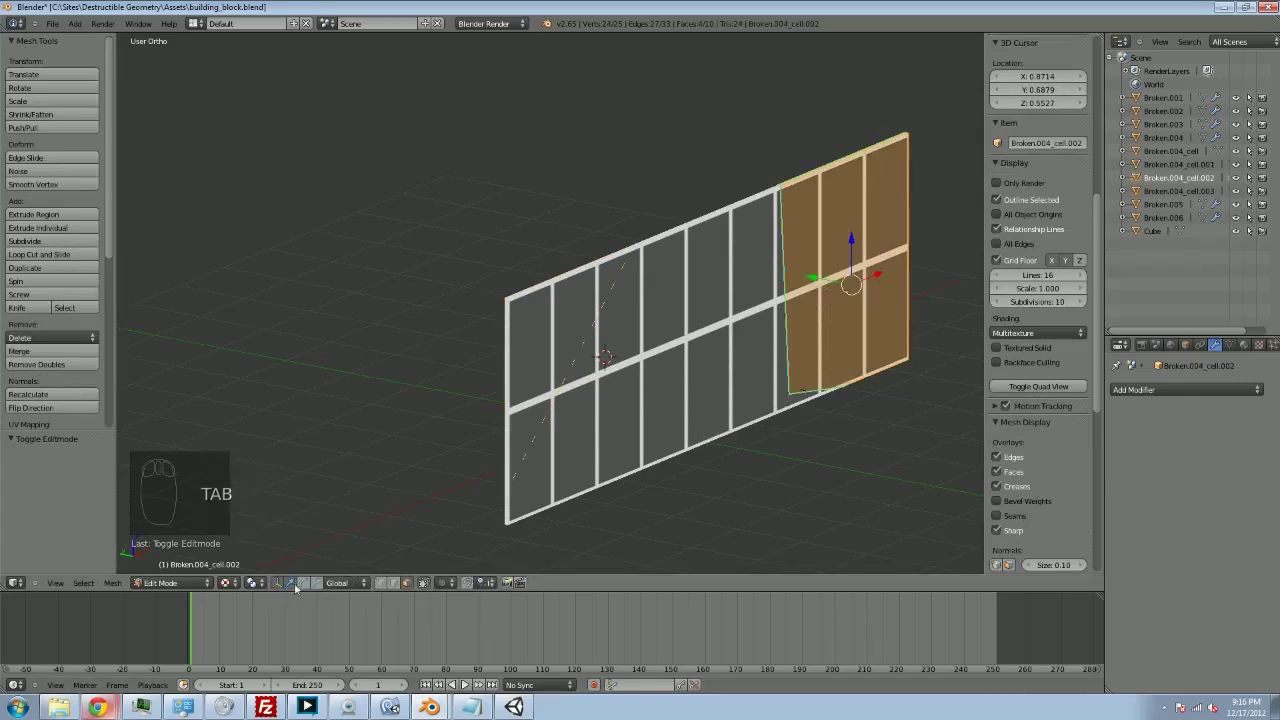
{"action": "key", "text": "Tab"}
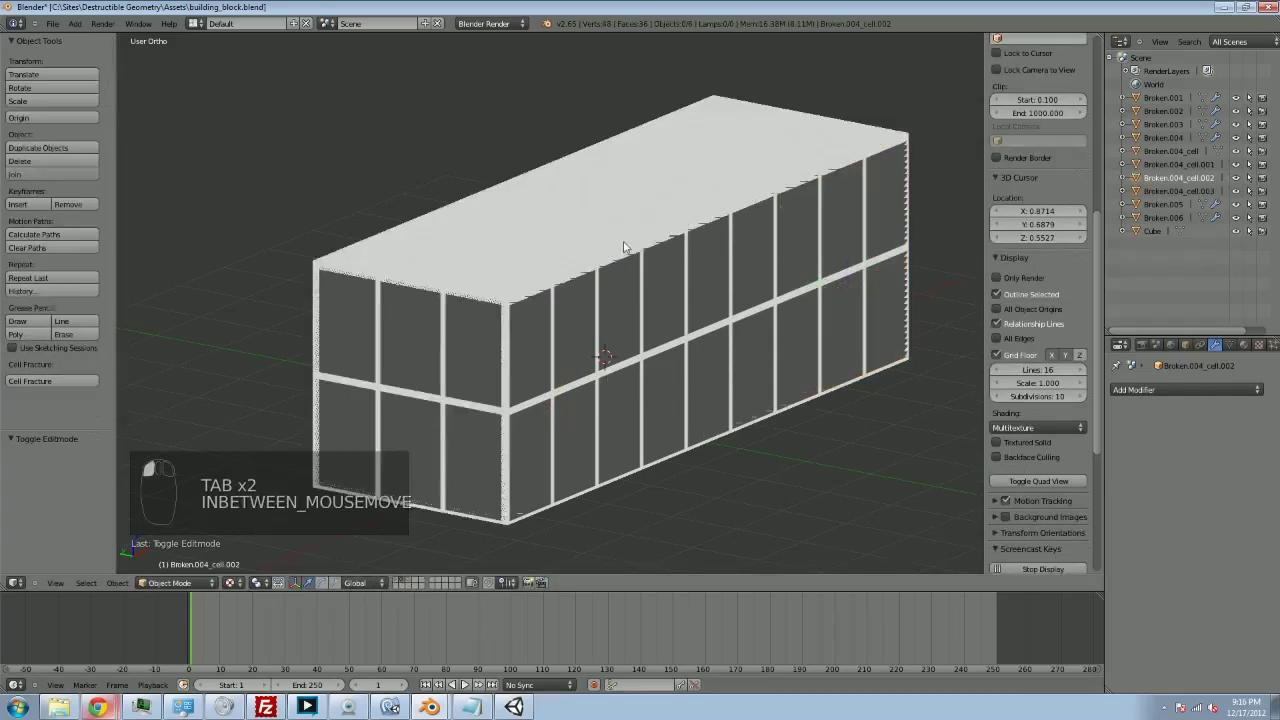
Step: Cell-fracture the wall pieces Broken.001, Broken.005 and Broken.002 with default settings
{"action": "right_click", "coordinate": [620, 225]}
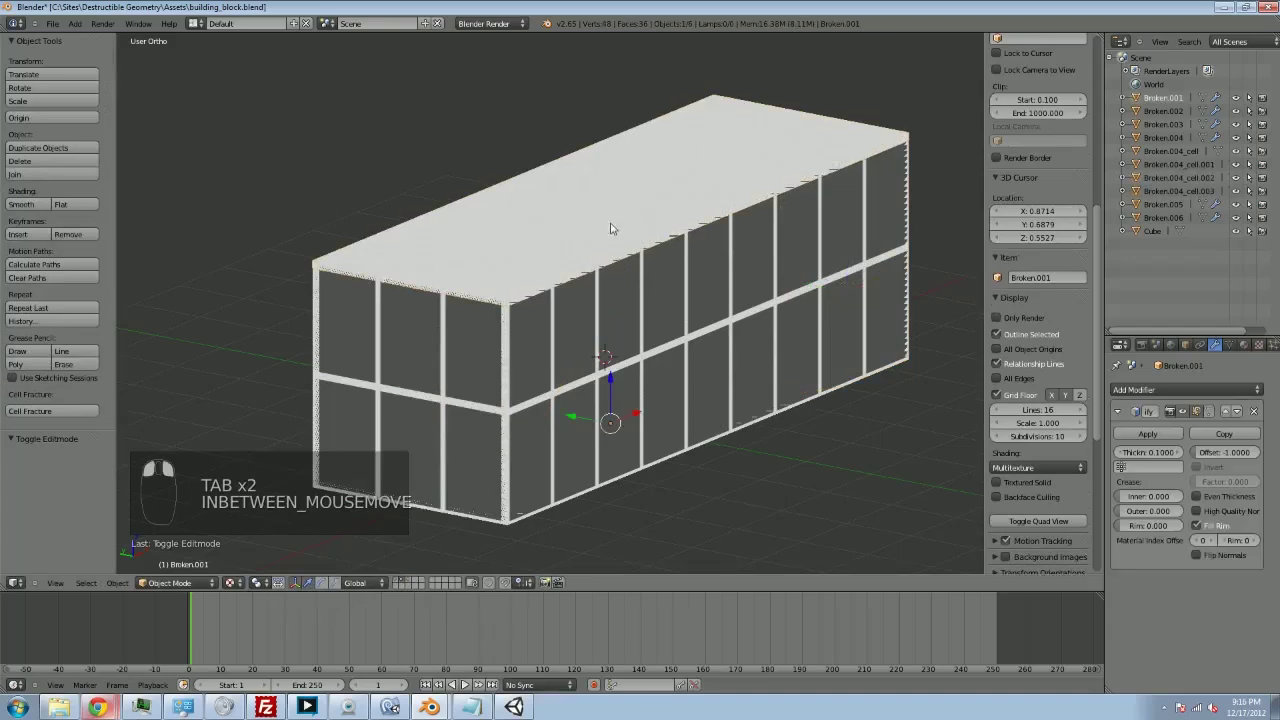
{"action": "left_click", "coordinate": [85, 413]}
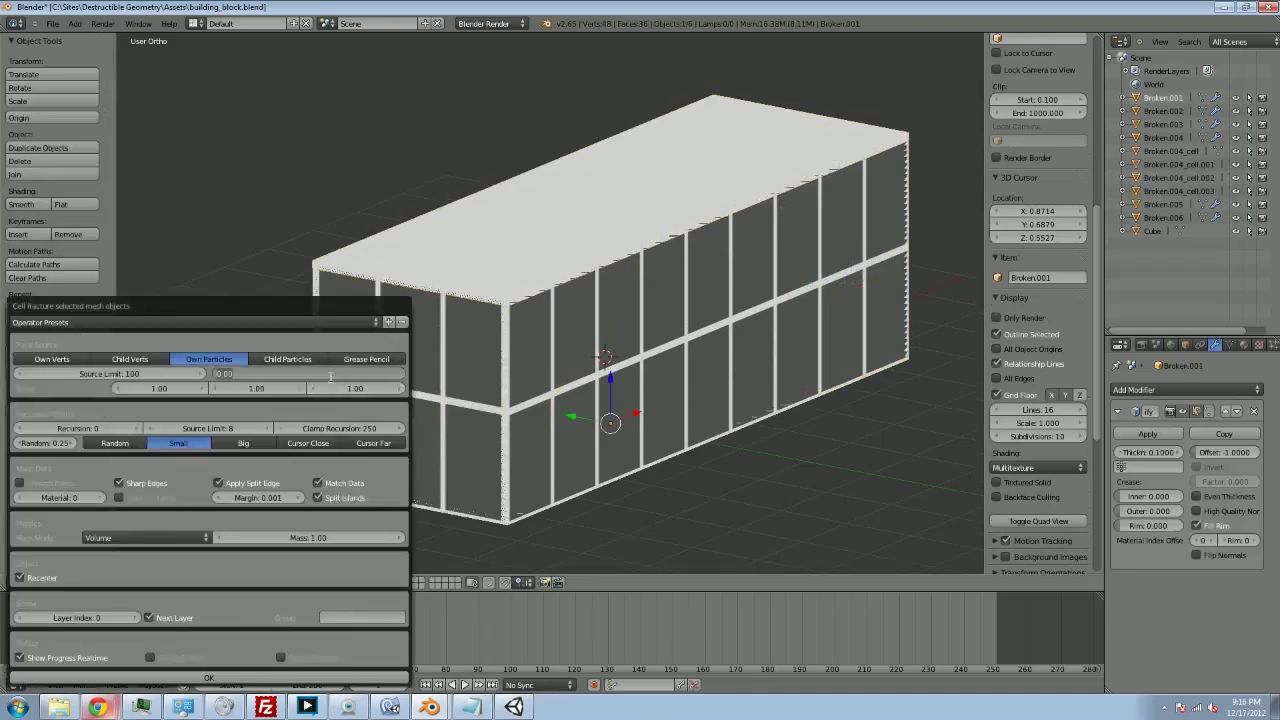
{"action": "left_click", "coordinate": [237, 679]}
{"action": "right_click", "coordinate": [443, 417]}
{"action": "left_click", "coordinate": [58, 411]}
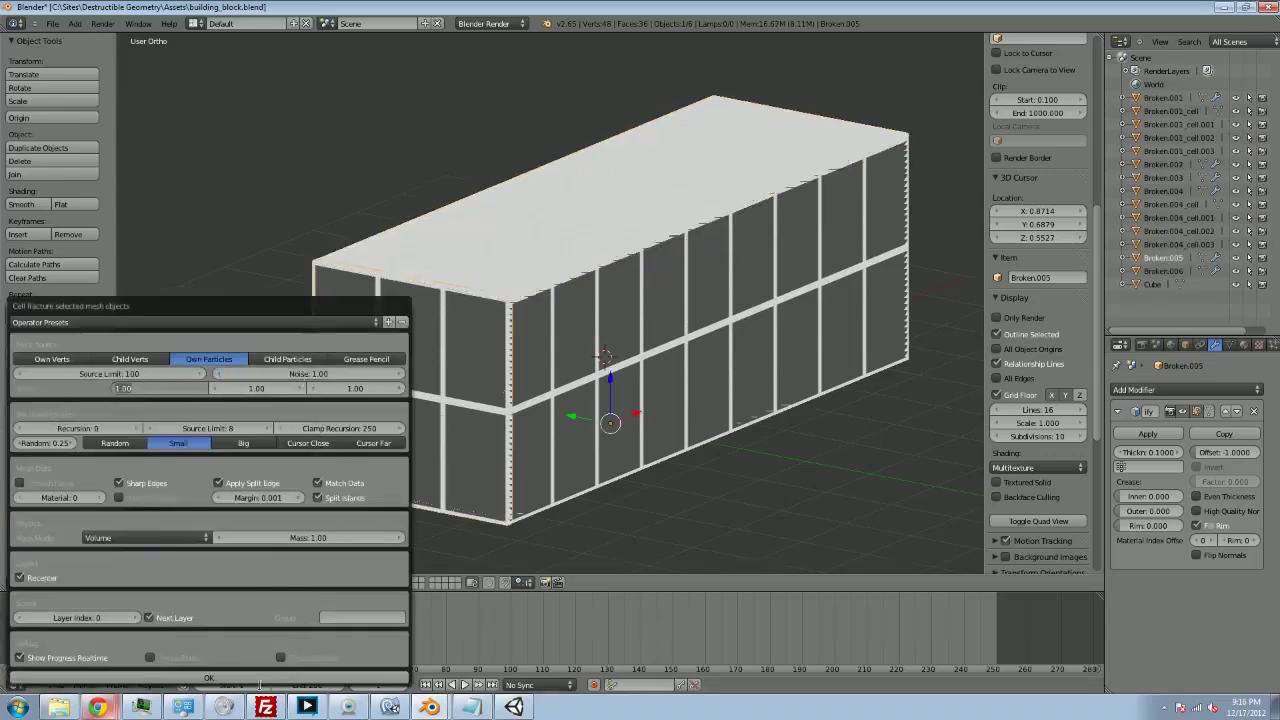
{"action": "left_click", "coordinate": [255, 680]}
{"action": "middle_click_drag", "start_coordinate": [306, 524], "coordinate": [413, 384]}
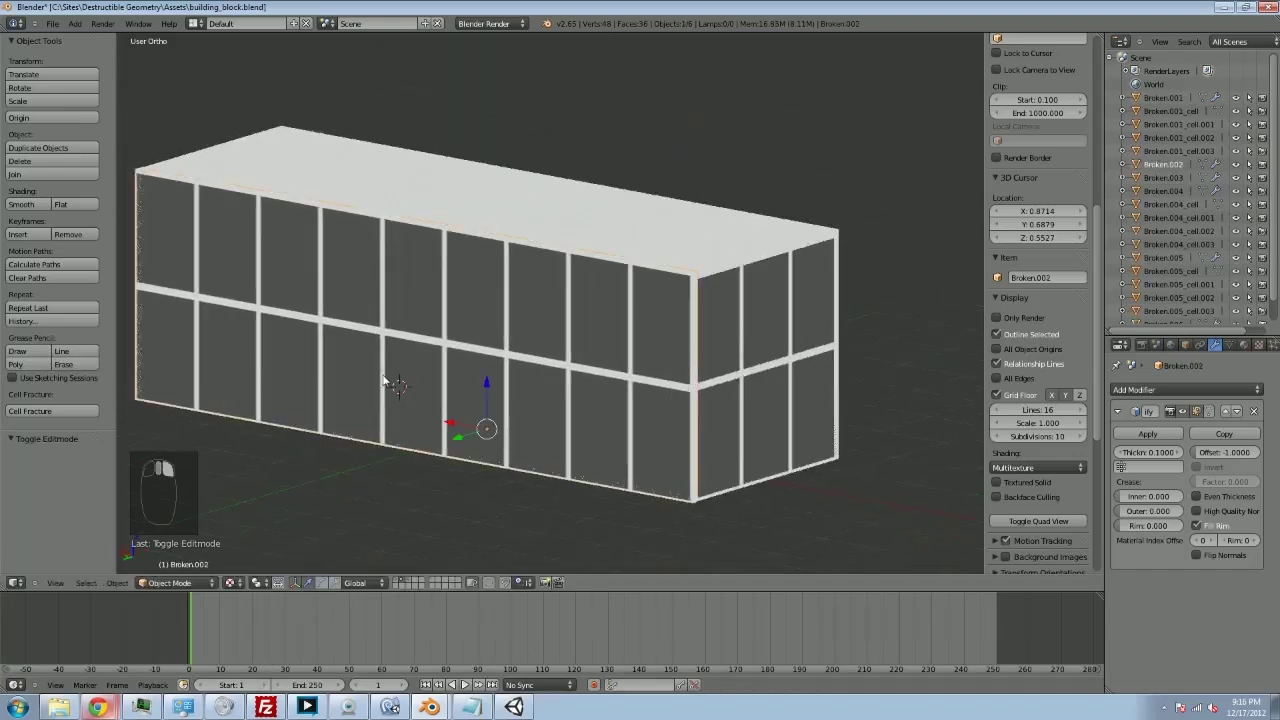
{"action": "left_click", "coordinate": [64, 411]}
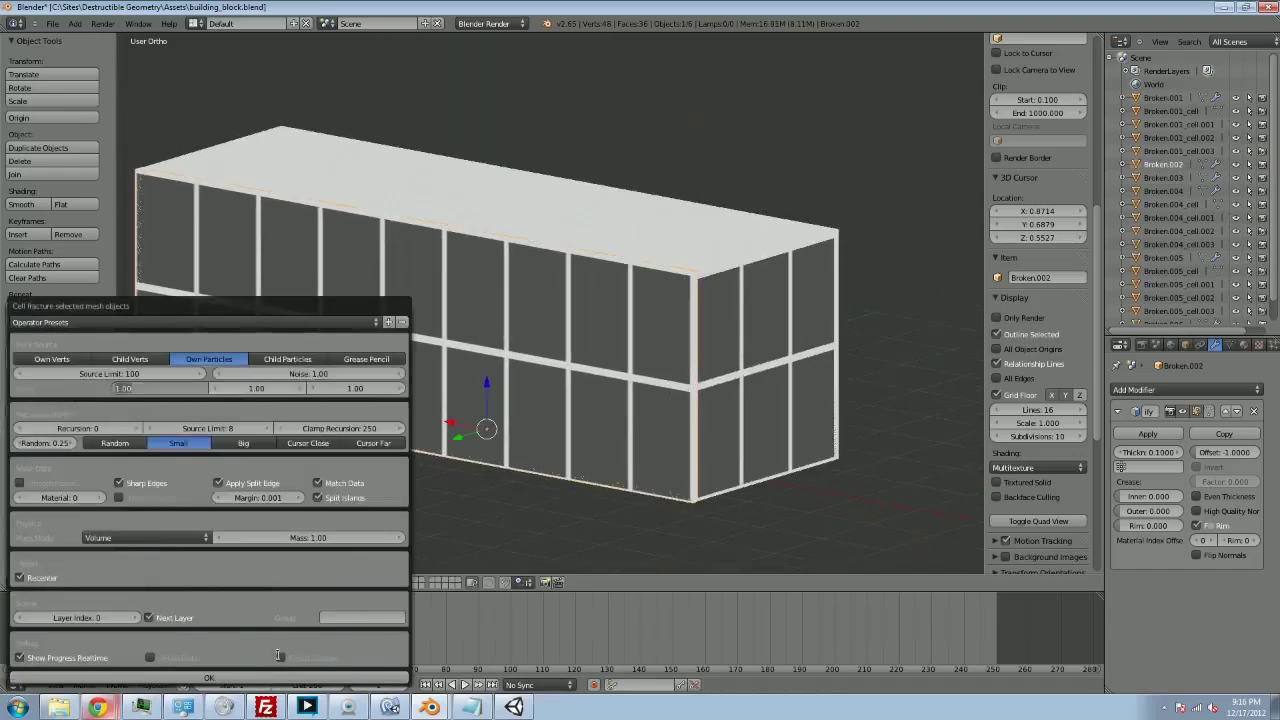
{"action": "left_click", "coordinate": [275, 678]}
Step: Cell-fracture Broken.003 with Noise set to 1.00
{"action": "middle_click_drag", "start_coordinate": [284, 442], "coordinate": [310, 385]}
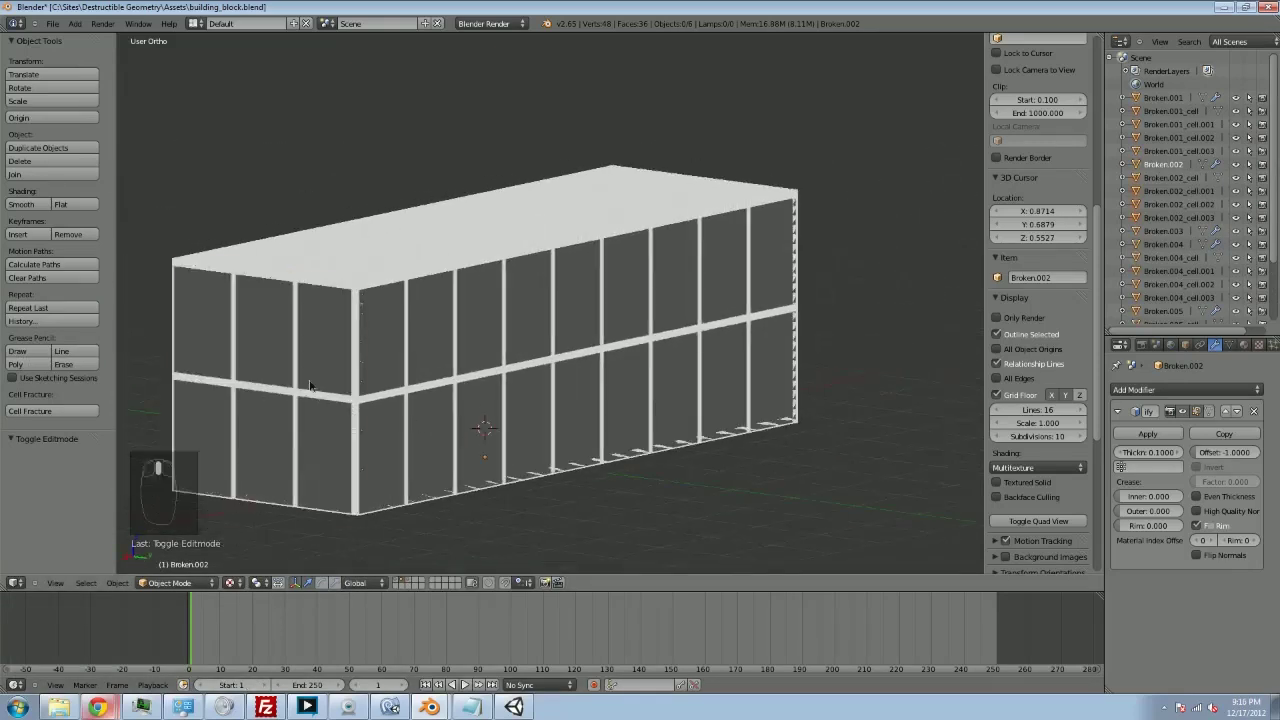
{"action": "right_click", "coordinate": [310, 385]}
{"action": "left_click", "coordinate": [53, 411]}
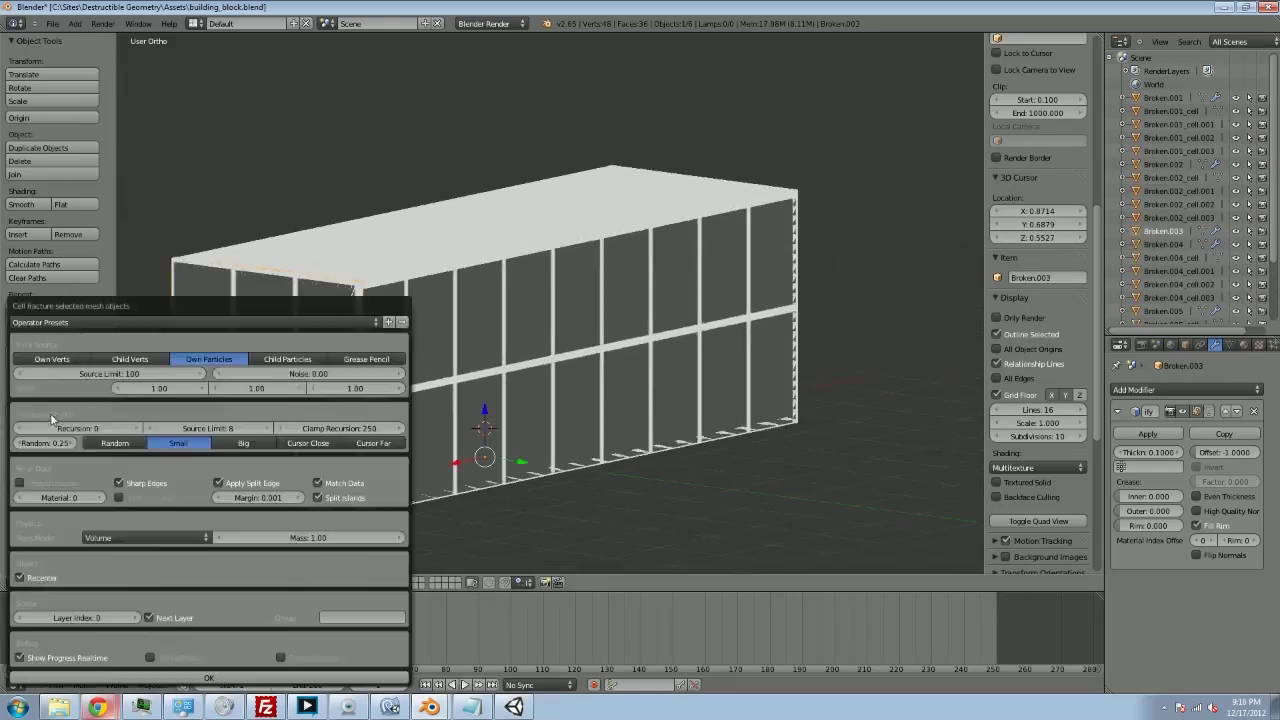
{"action": "left_click", "coordinate": [338, 374]}
{"action": "type", "text": "1"}
{"action": "key", "text": "Tab"}
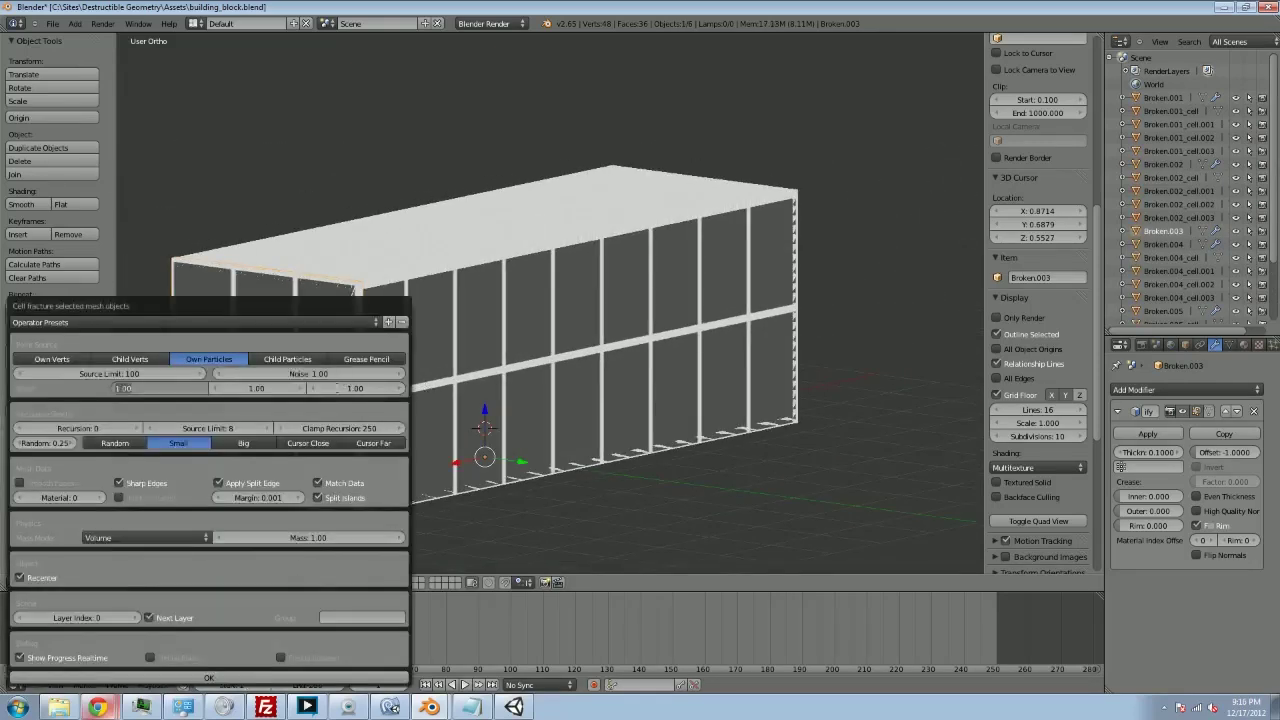
{"action": "left_click", "coordinate": [236, 678]}
Step: Cell-fracture the floor piece Broken.006 from below, then snap to front view
{"action": "middle_click_drag", "start_coordinate": [450, 560], "coordinate": [561, 427]}
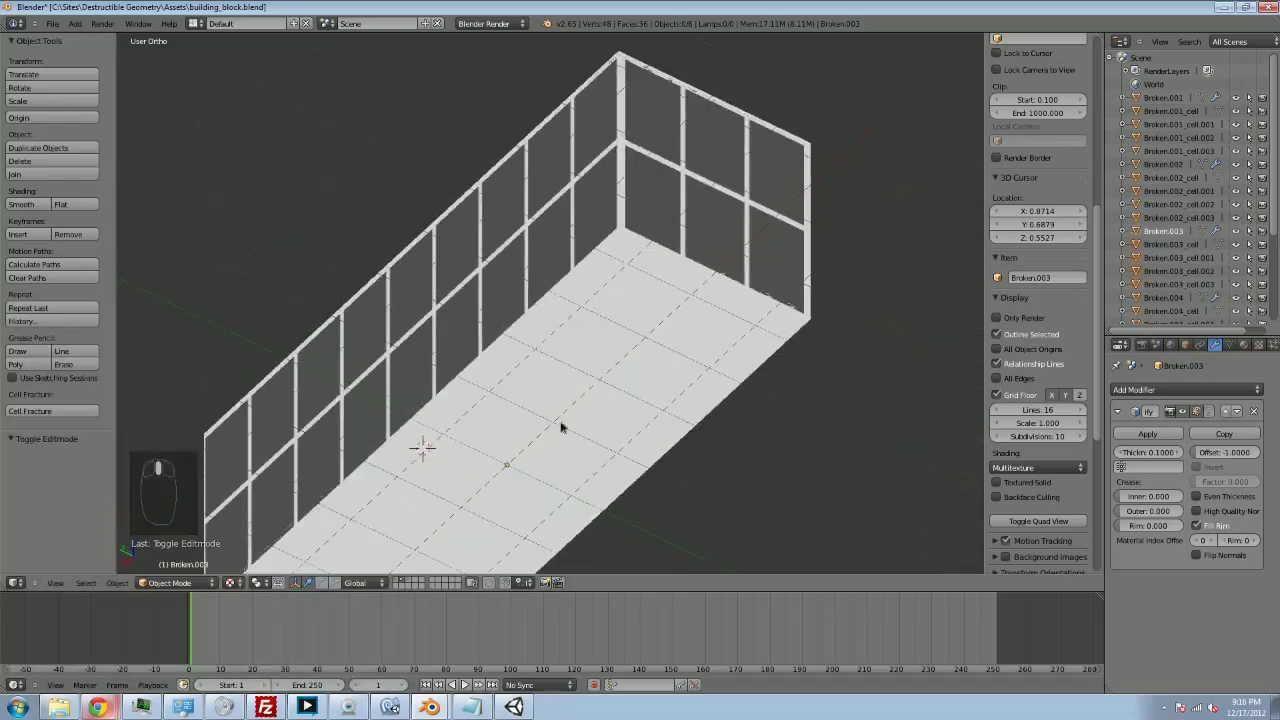
{"action": "right_click", "coordinate": [561, 427]}
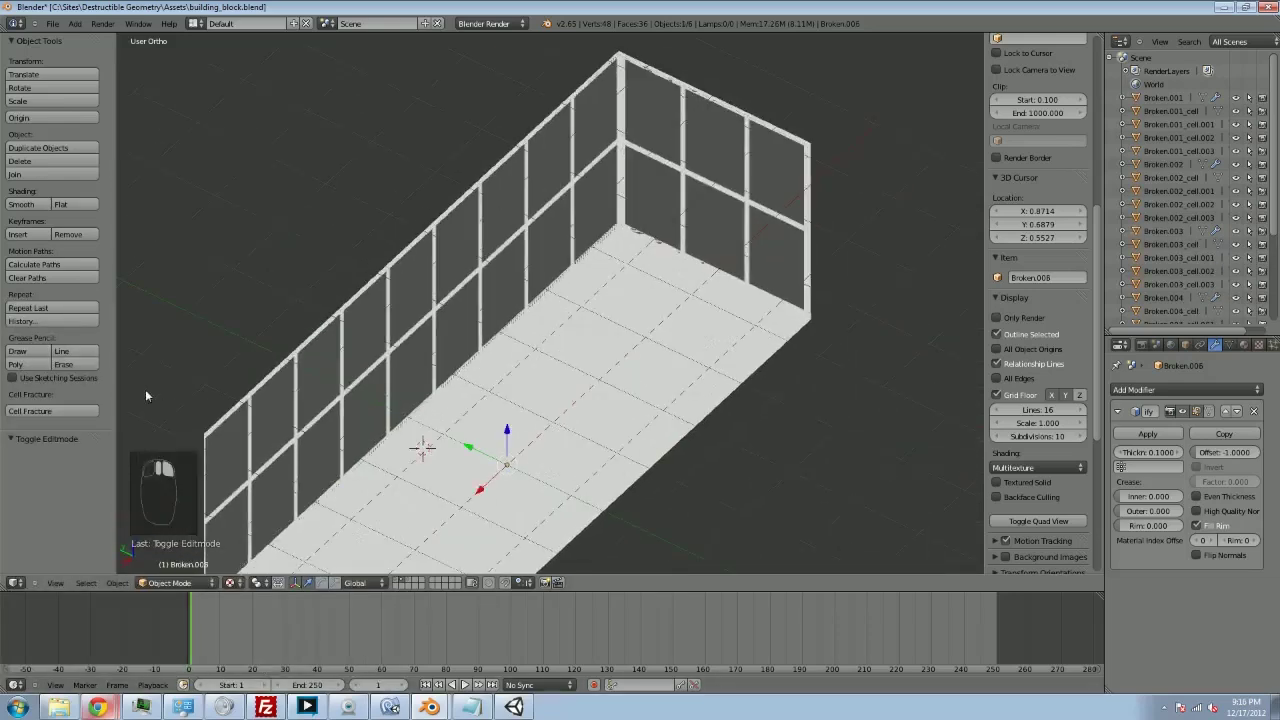
{"action": "left_click", "coordinate": [56, 413]}
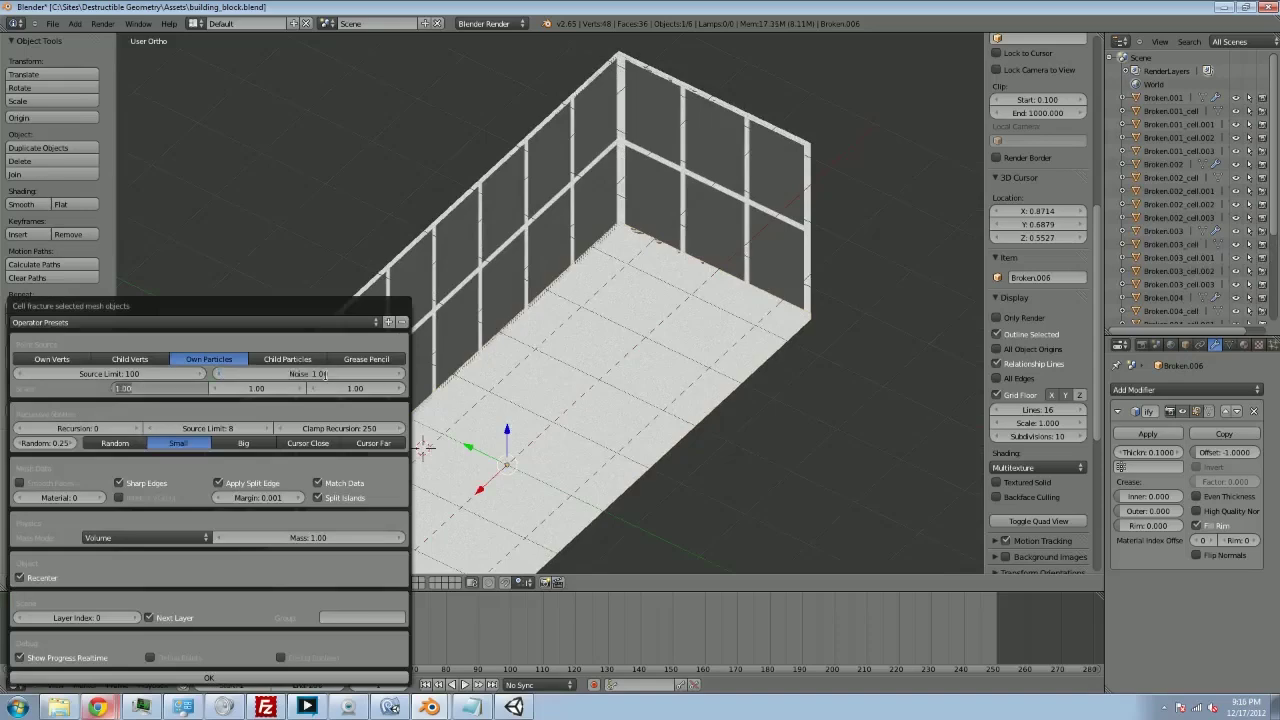
{"action": "middle_click_drag", "start_coordinate": [620, 520], "coordinate": [457, 511]}
{"action": "key", "text": "KP_1"}
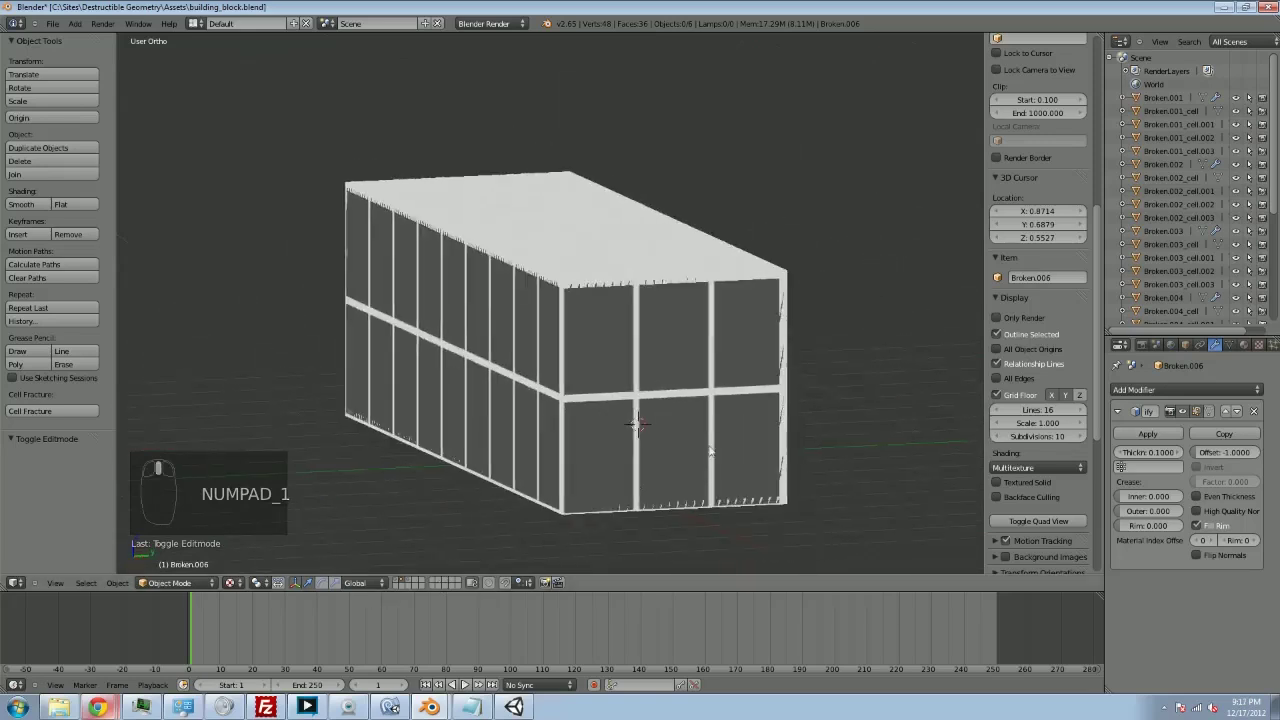
Step: Show the original box layer, select the Cube and switch to wireframe display
{"action": "scroll", "coordinate": [956, 306], "scroll_direction": "down", "scroll_amount": 5}
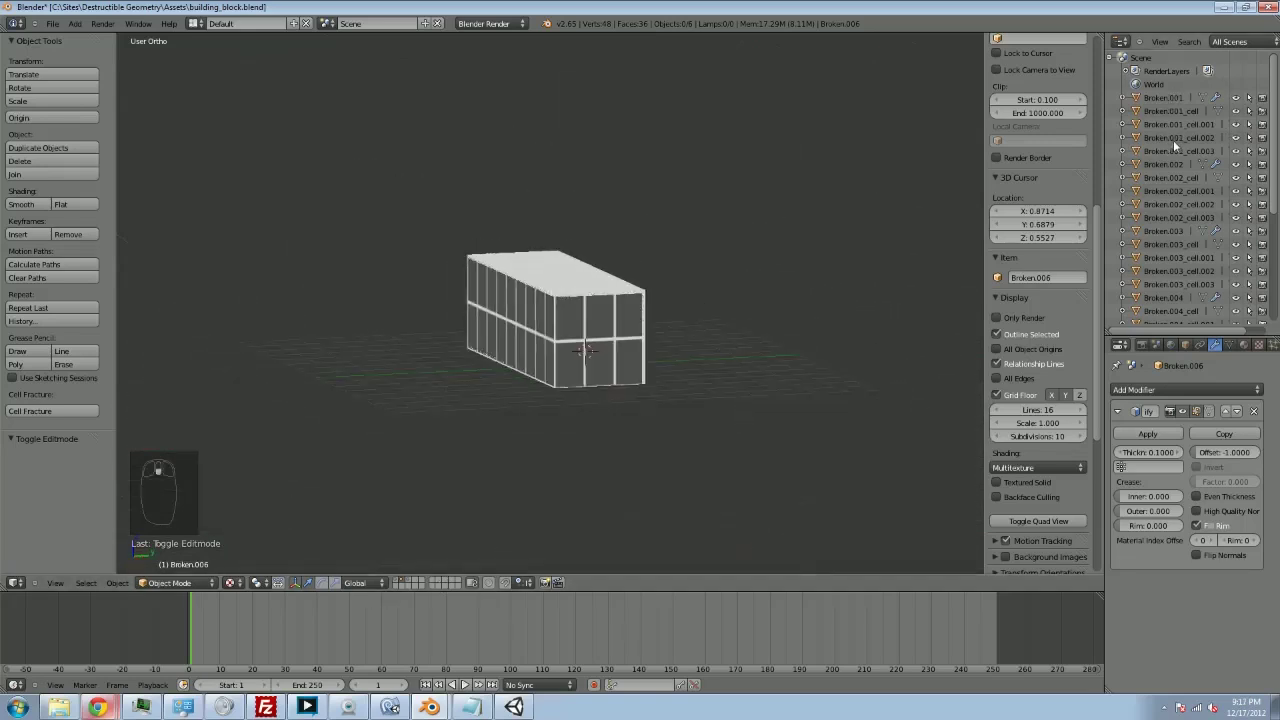
{"action": "scroll", "coordinate": [1173, 140], "scroll_direction": "down", "scroll_amount": 6}
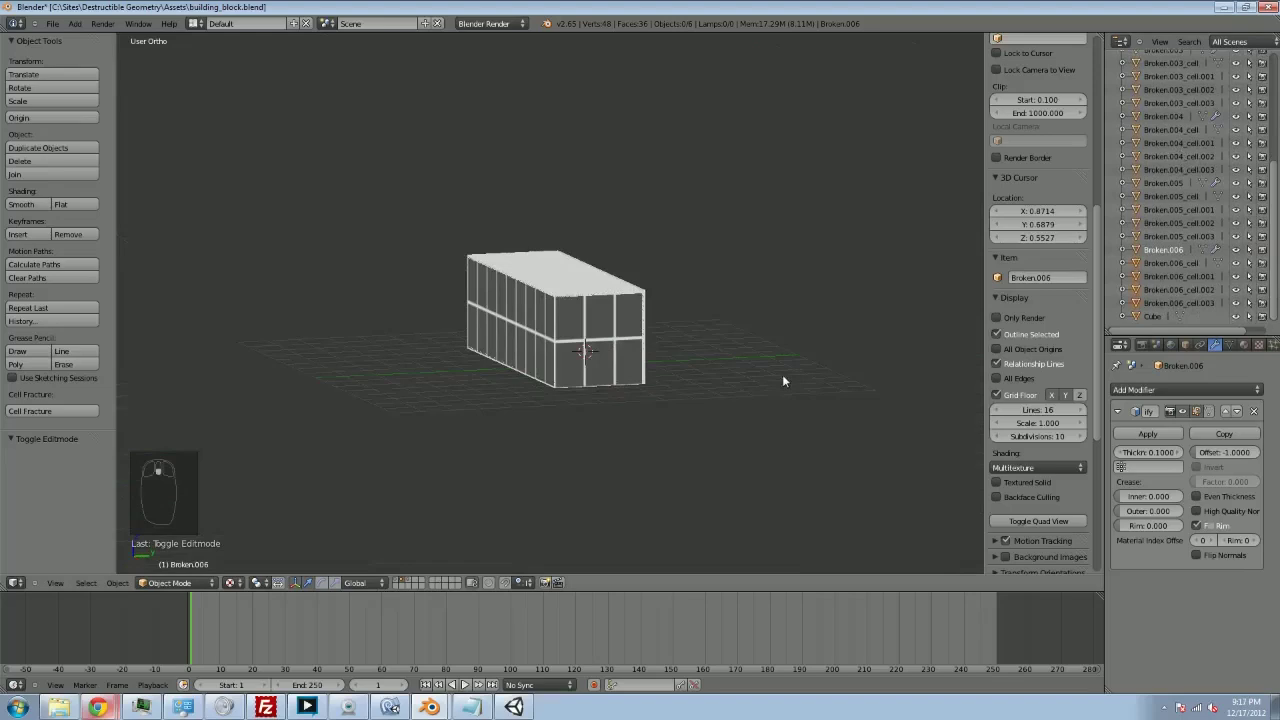
{"action": "left_click", "coordinate": [400, 579]}
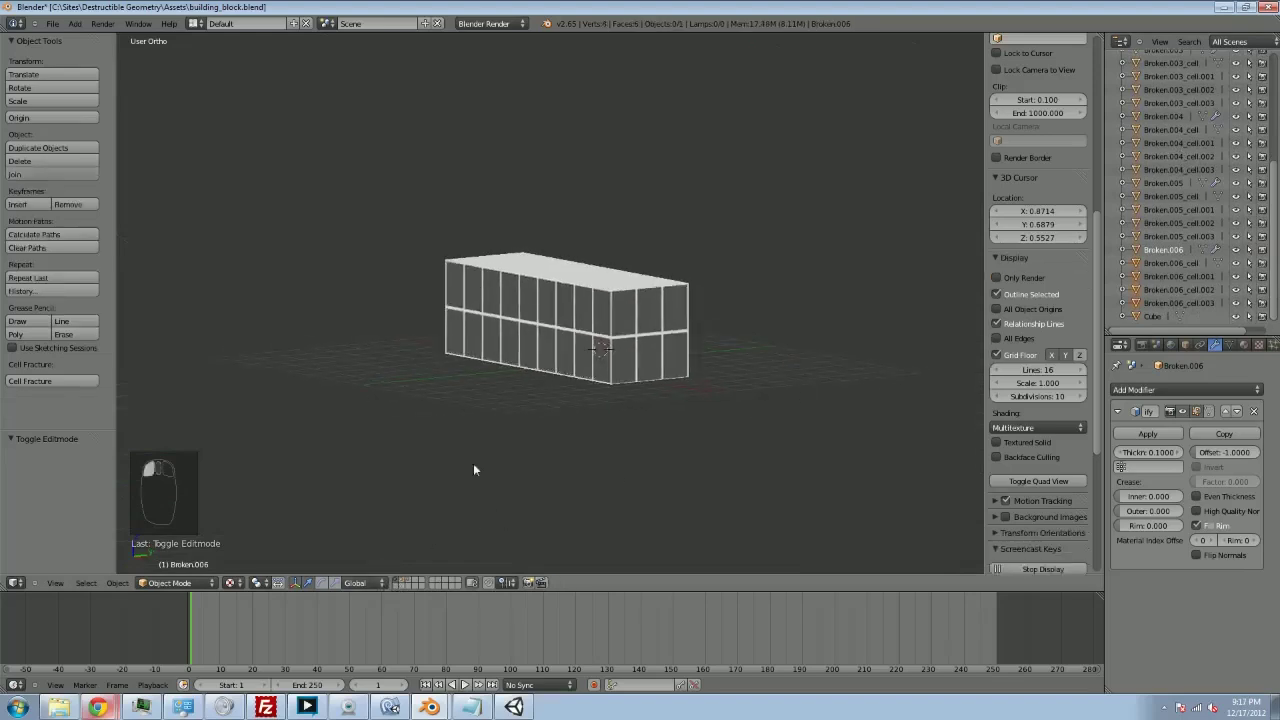
{"action": "middle_click_drag", "start_coordinate": [475, 470], "coordinate": [595, 315]}
{"action": "right_click", "coordinate": [595, 315]}
{"action": "key", "text": "z"}
{"action": "middle_click_drag", "start_coordinate": [465, 502], "coordinate": [570, 474]}
Step: Compare the six solid pieces layer, then end on the layer of 24 fractured chunks
{"action": "left_click", "coordinate": [401, 580]}
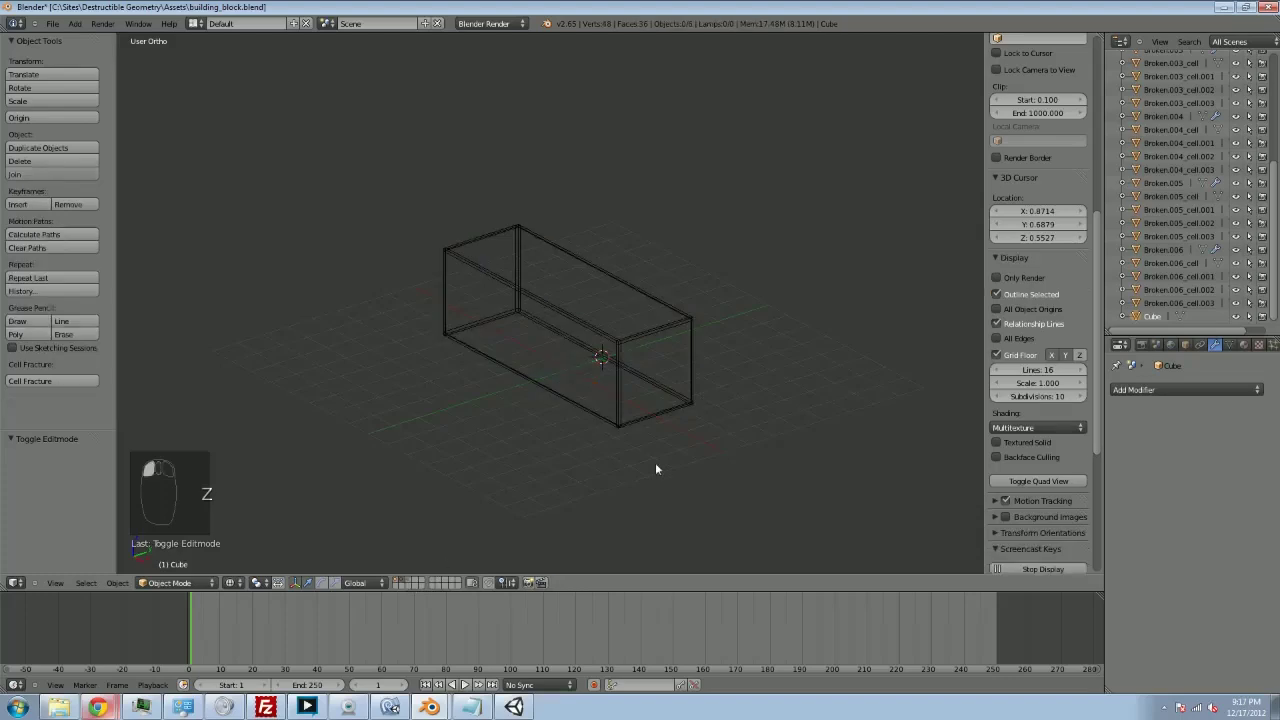
{"action": "middle_click_drag", "start_coordinate": [578, 388], "coordinate": [469, 262]}
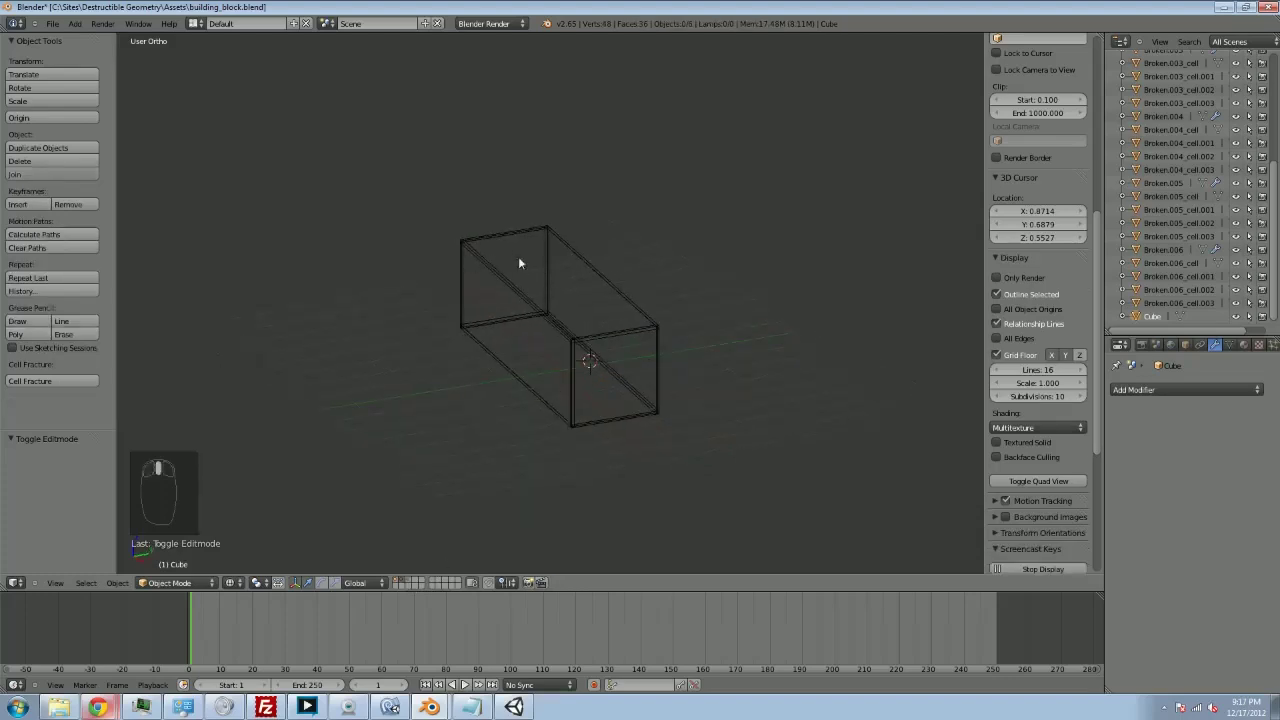
{"action": "left_click", "coordinate": [402, 580]}
{"action": "middle_click_drag", "start_coordinate": [495, 481], "coordinate": [607, 481]}
{"action": "scroll", "coordinate": [413, 479], "scroll_direction": "up", "scroll_amount": 4}
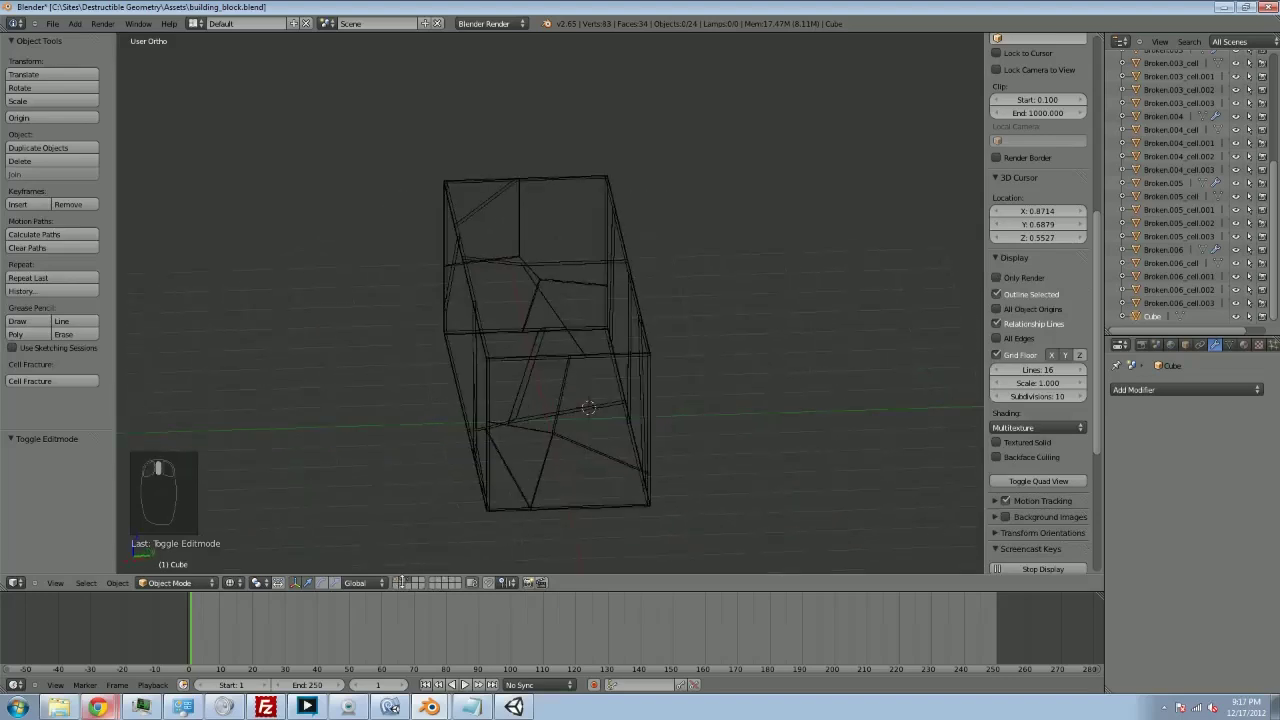
Step: Delete all leftover solid pieces Broken.001–Broken.006, then return to the fractured-chunks layer
{"action": "left_click", "coordinate": [404, 582]}
{"action": "middle_click_drag", "start_coordinate": [440, 520], "coordinate": [502, 503]}
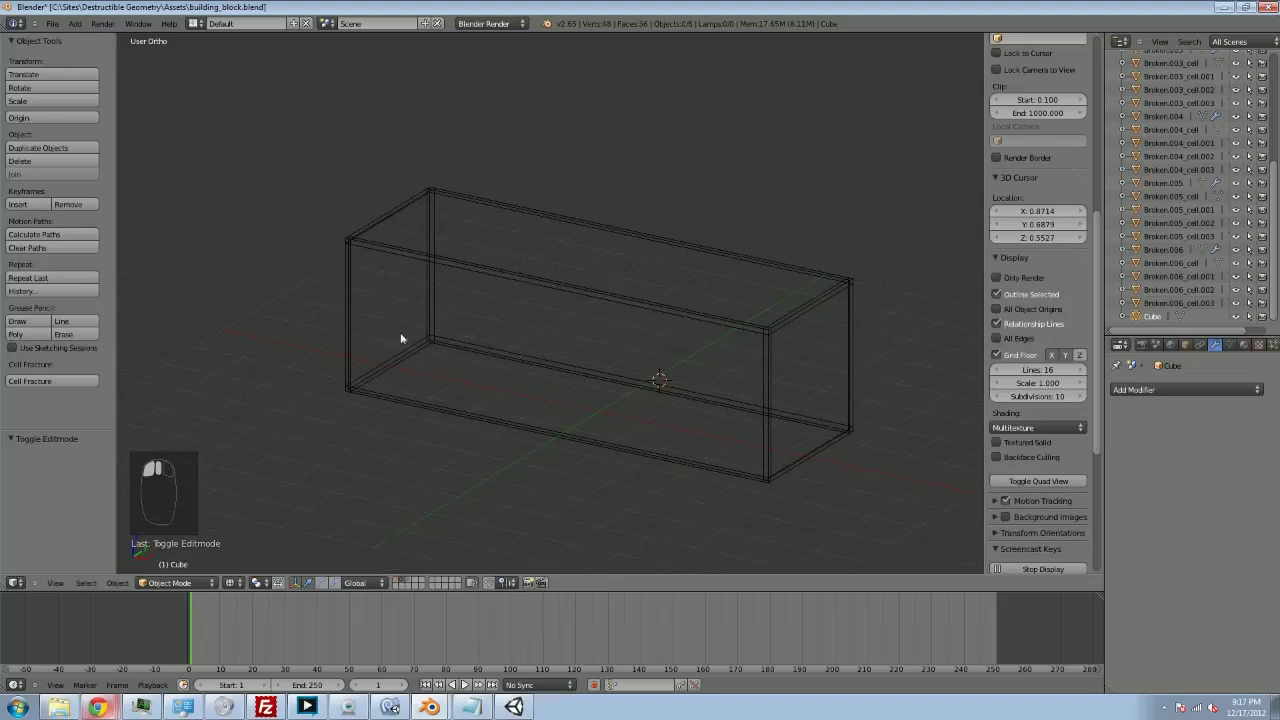
{"action": "middle_click_drag", "start_coordinate": [465, 229], "coordinate": [585, 154]}
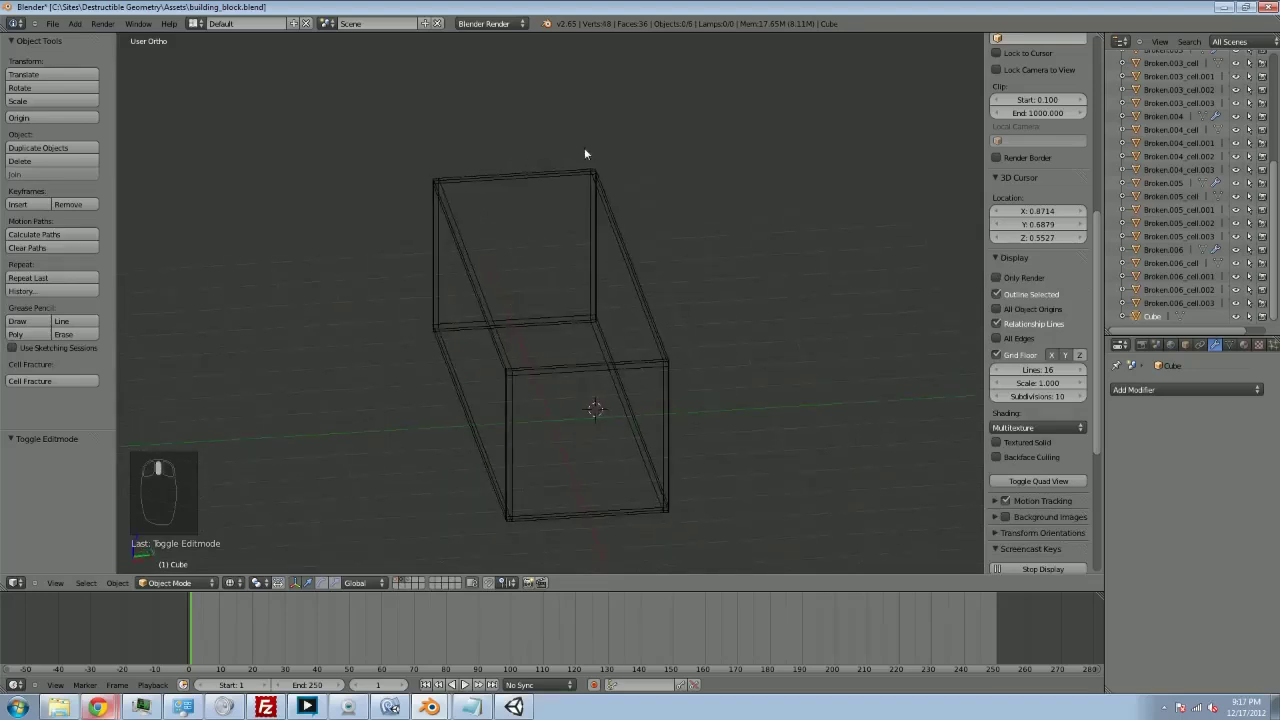
{"action": "mouse_move", "coordinate": [697, 353]}
{"action": "middle_mouse_down"}
{"action": "mouse_move", "coordinate": [649, 334]}
{"action": "mouse_move", "coordinate": [609, 340]}
{"action": "mouse_move", "coordinate": [676, 343]}
{"action": "middle_mouse_up"}
{"action": "key", "text": "a"}
{"action": "key", "text": "x"}
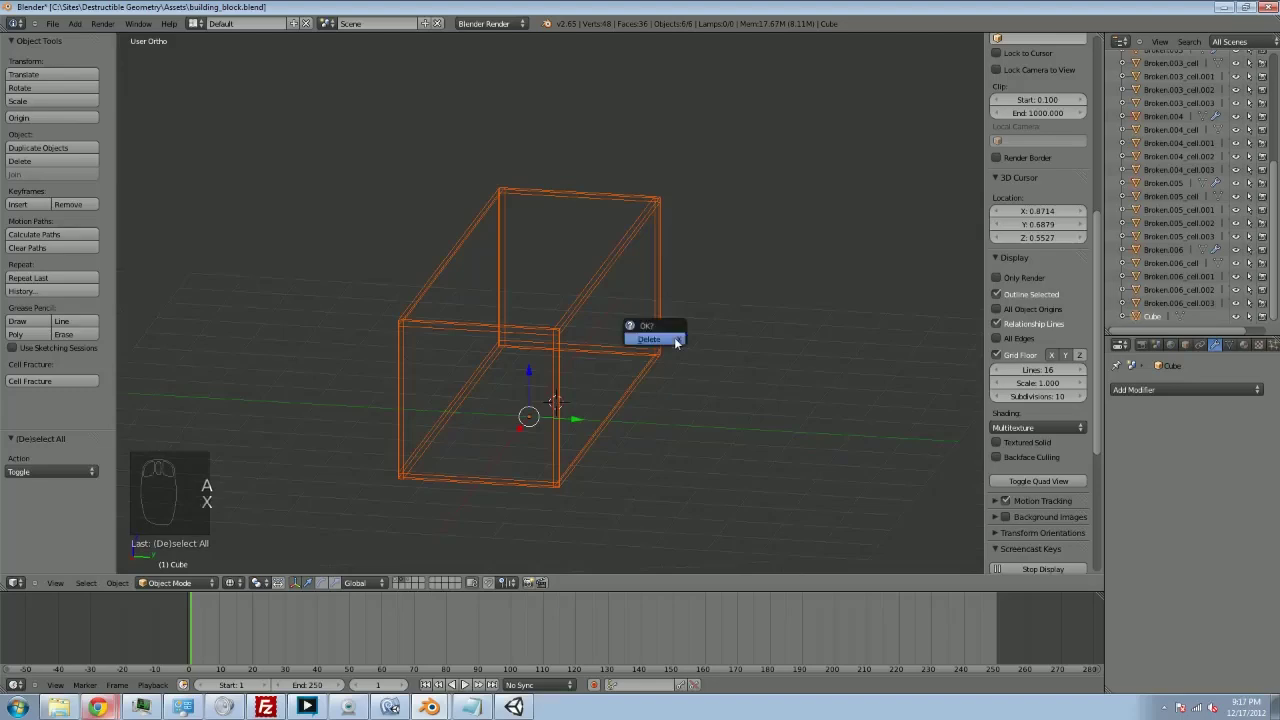
{"action": "left_click", "coordinate": [668, 342]}
{"action": "left_click", "coordinate": [398, 582]}
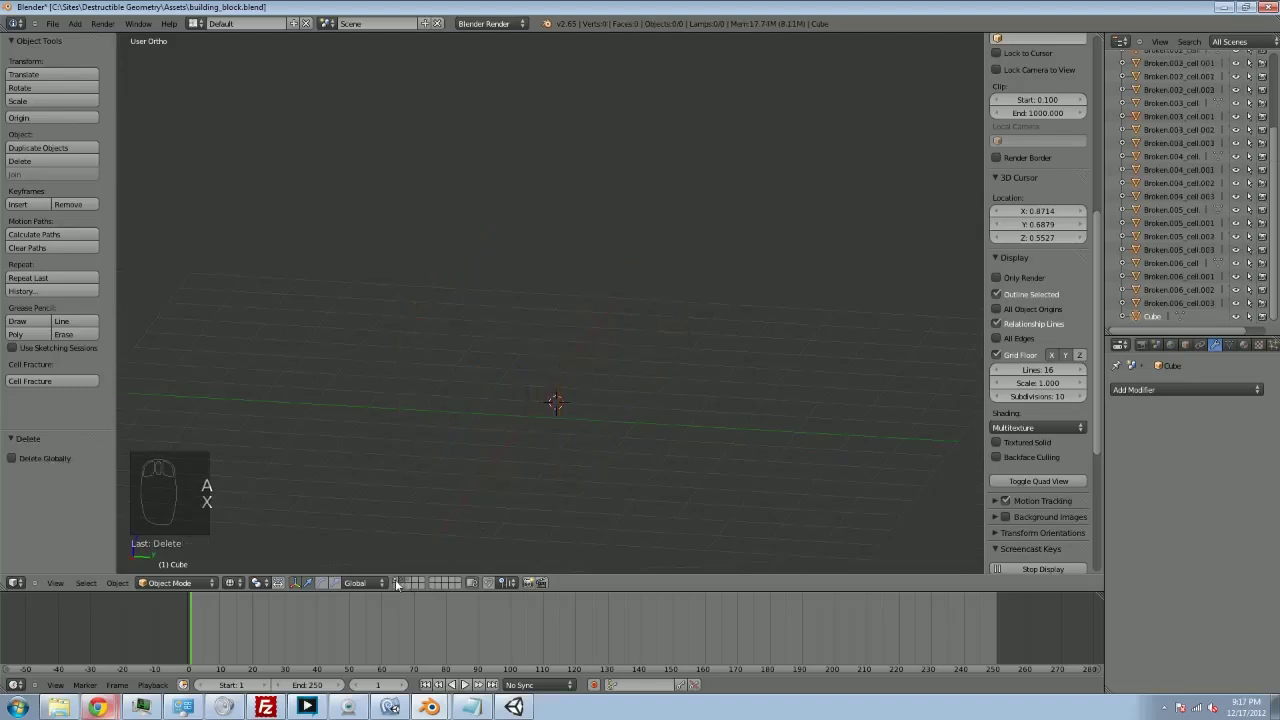
{"action": "left_click", "coordinate": [408, 582]}
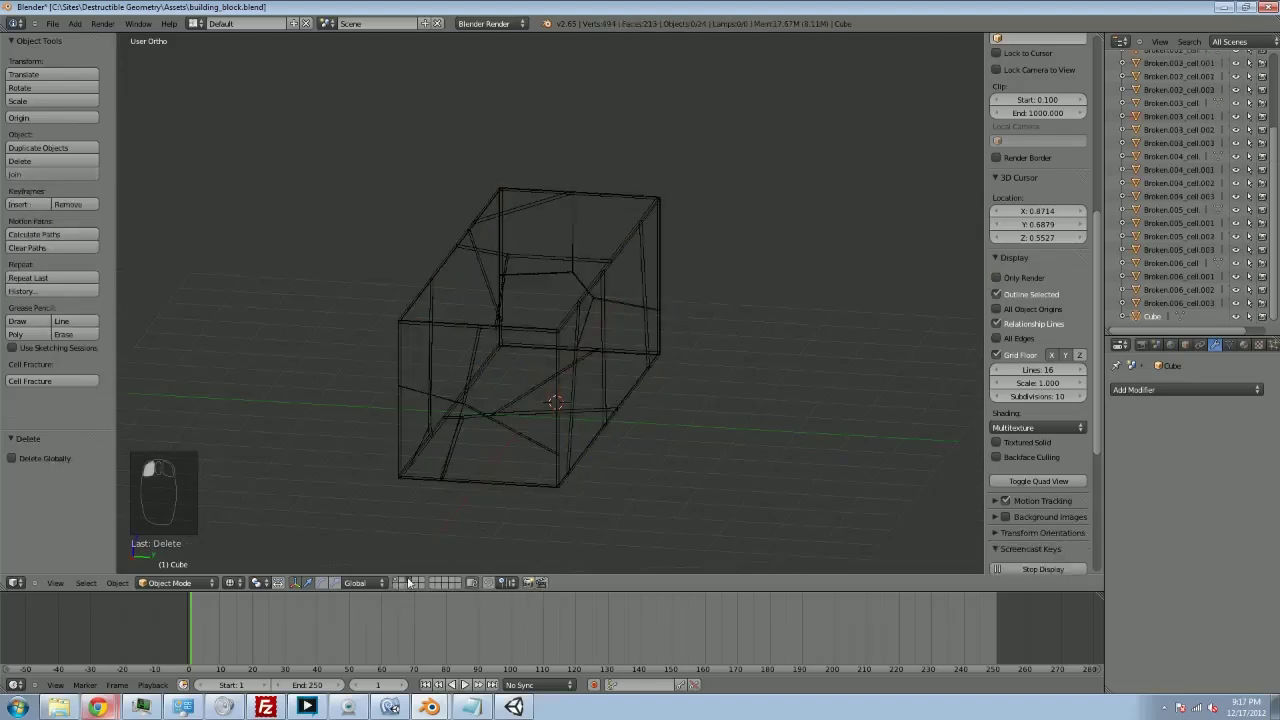